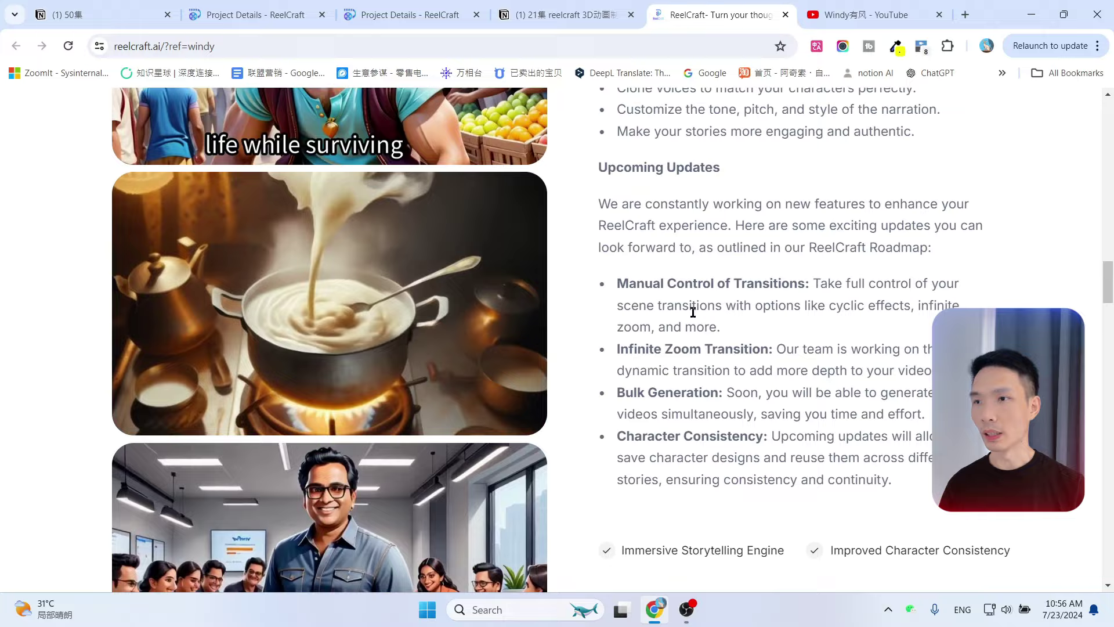
# Look over the upcoming updates on the ReelCraft home page and the video list on the YouTube channel
pyautogui.scroll(-3, 693, 313)
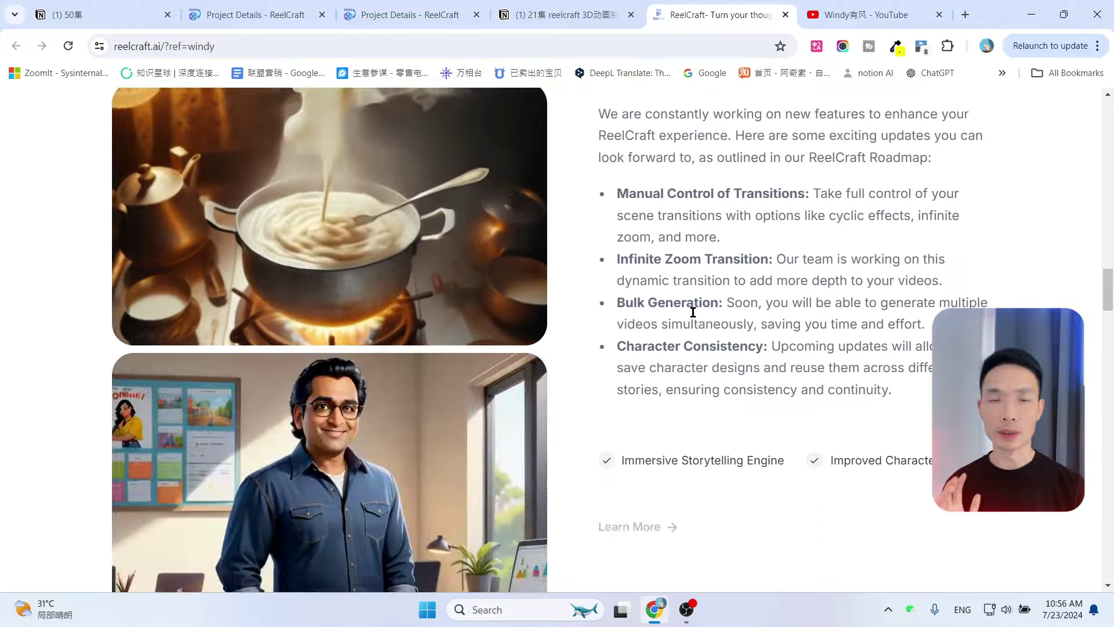
pyautogui.scroll(20, 121, 158)
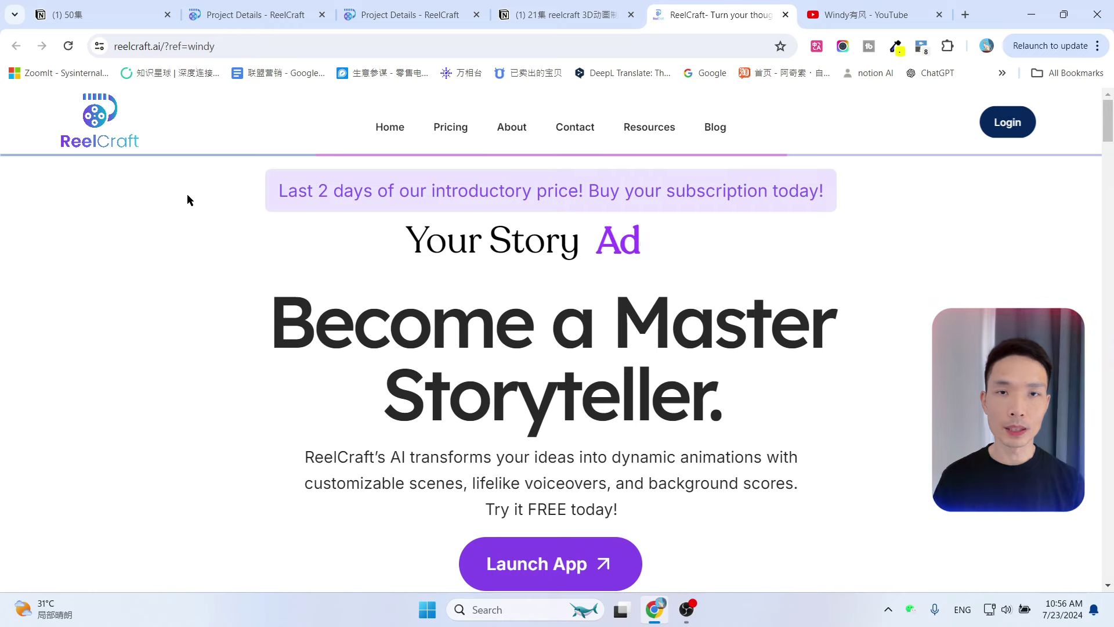
pyautogui.click(859, 14)
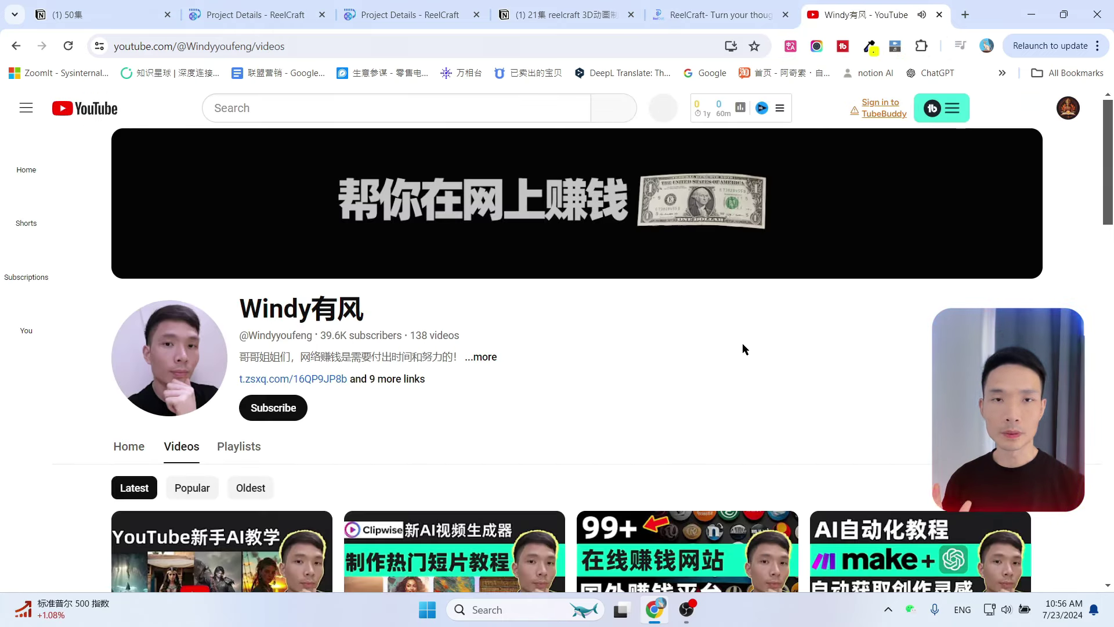
pyautogui.scroll(-1, 743, 348)
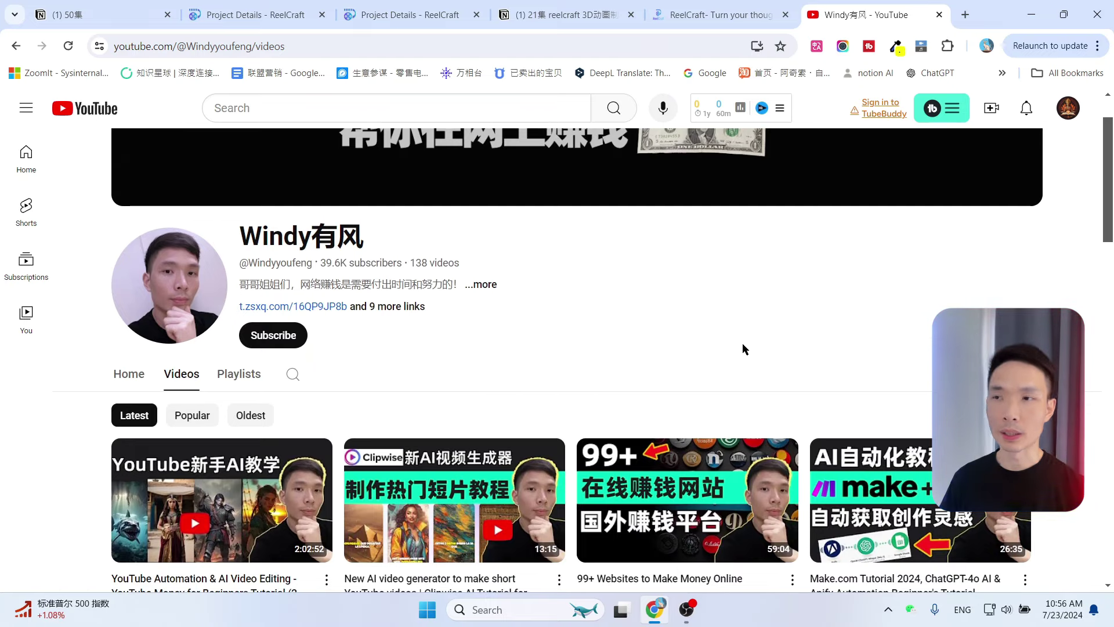
pyautogui.scroll(-1, 724, 347)
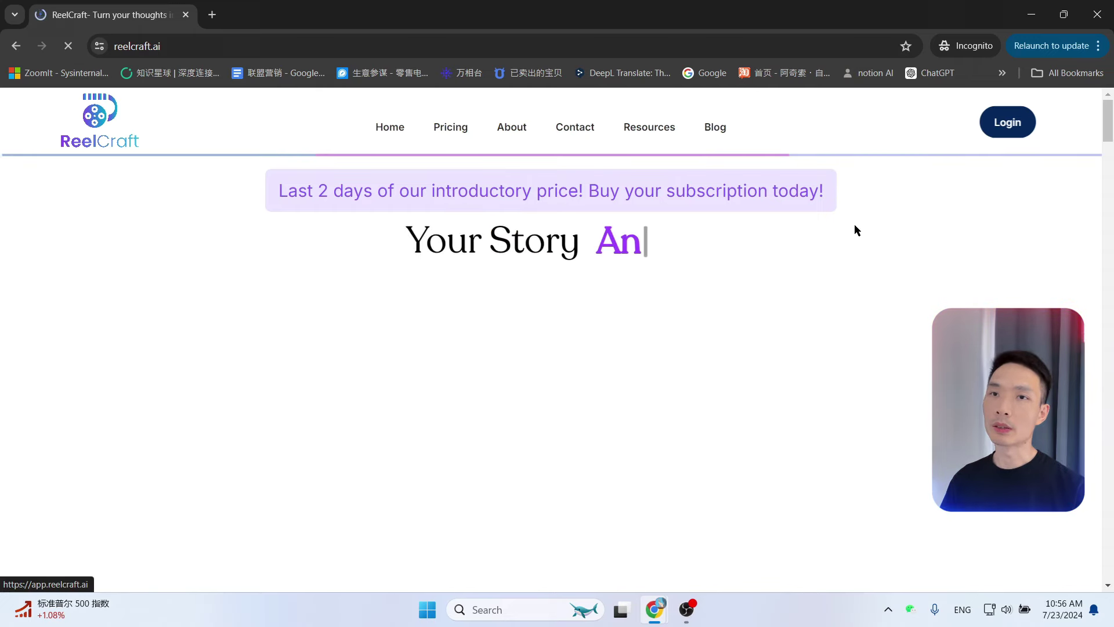
# Sign in to the ReelCraft app with a Google account
pyautogui.scroll(-1, 837, 348)
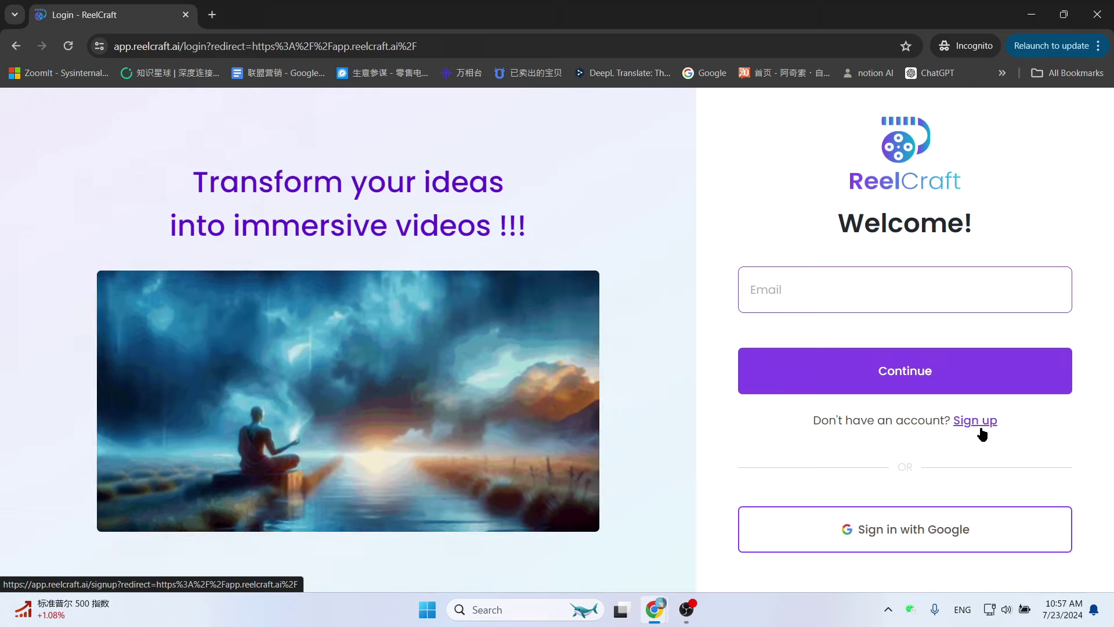
pyautogui.click(925, 534)
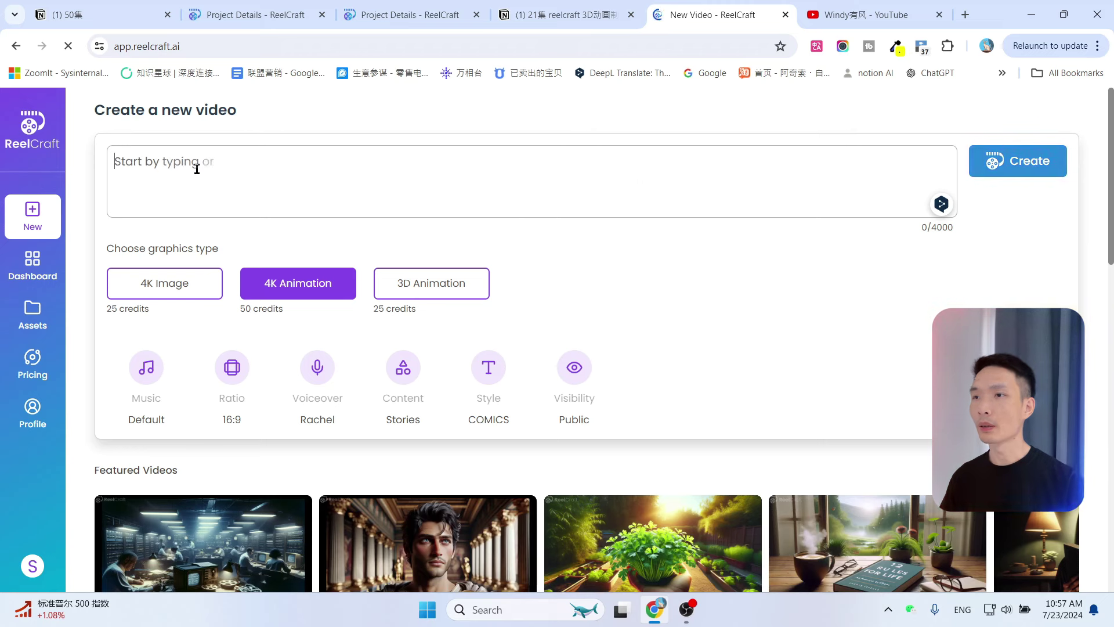
# Look at the existing videos on the ReelCraft dashboard and return to the new video page
pyautogui.click(245, 165)
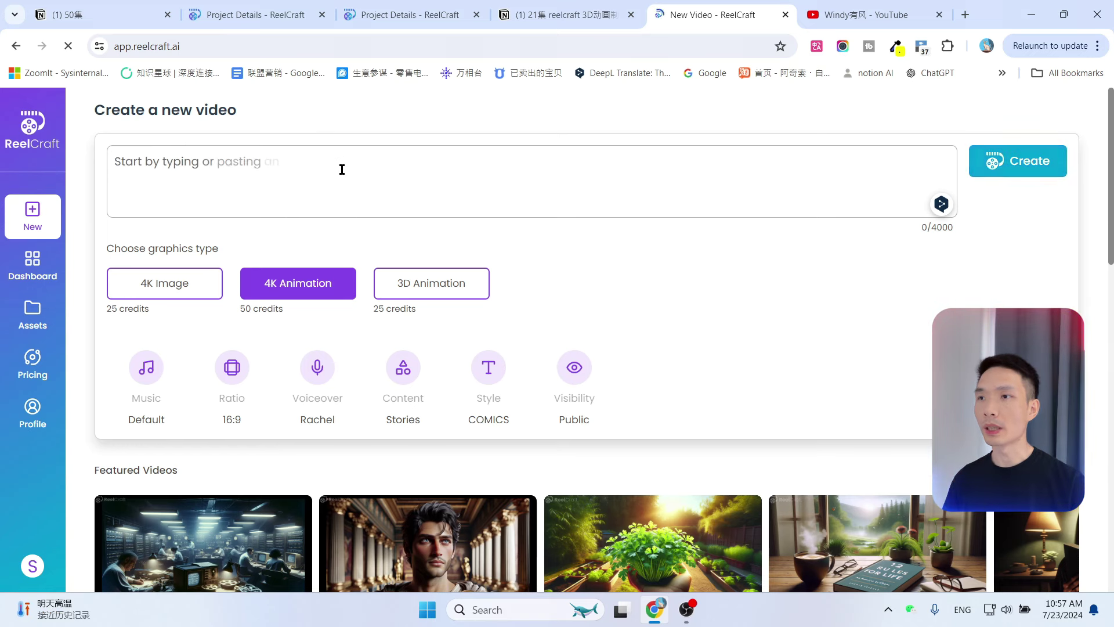
pyautogui.click(42, 276)
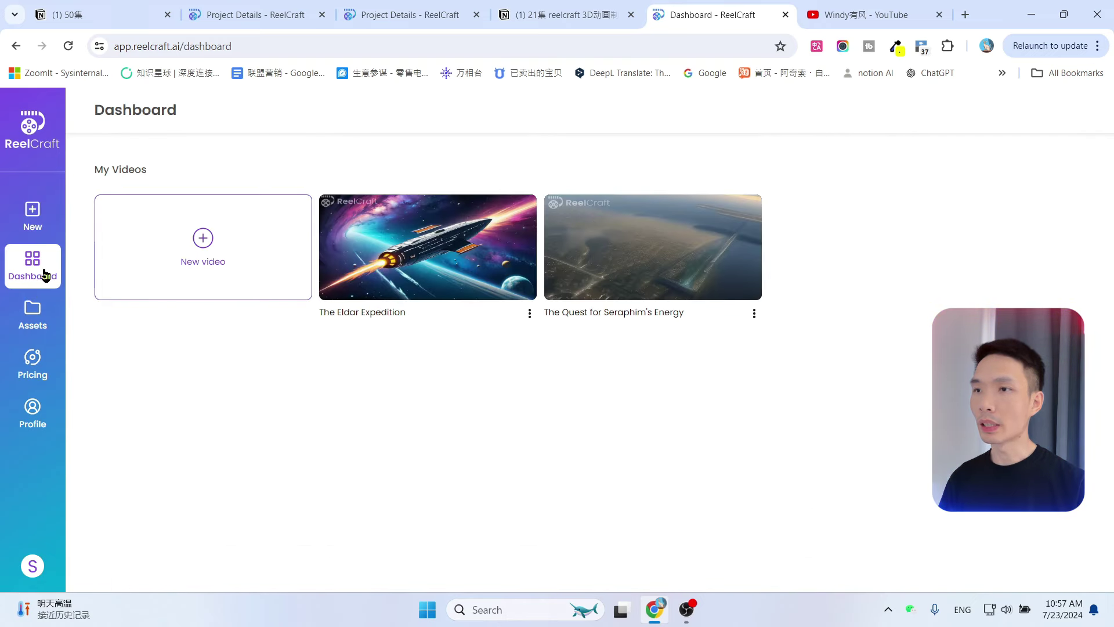
pyautogui.click(32, 213)
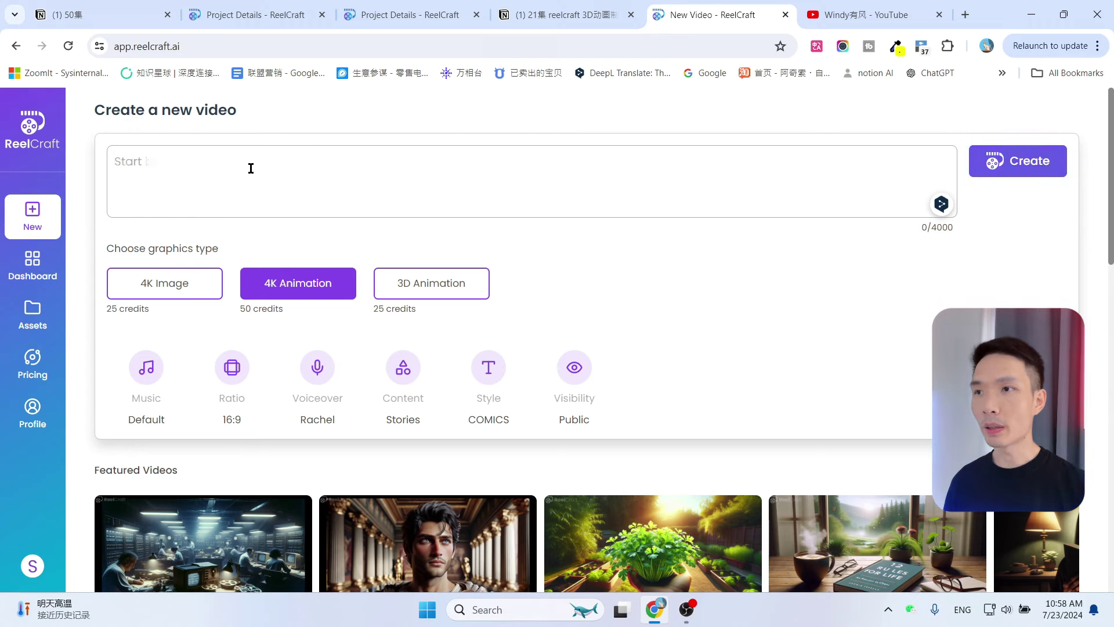
# In ChatGPT, request a story with "帮我写一个科幻故事", stop the answer, and send "用英文写" to get it in English
pyautogui.click(871, 14)
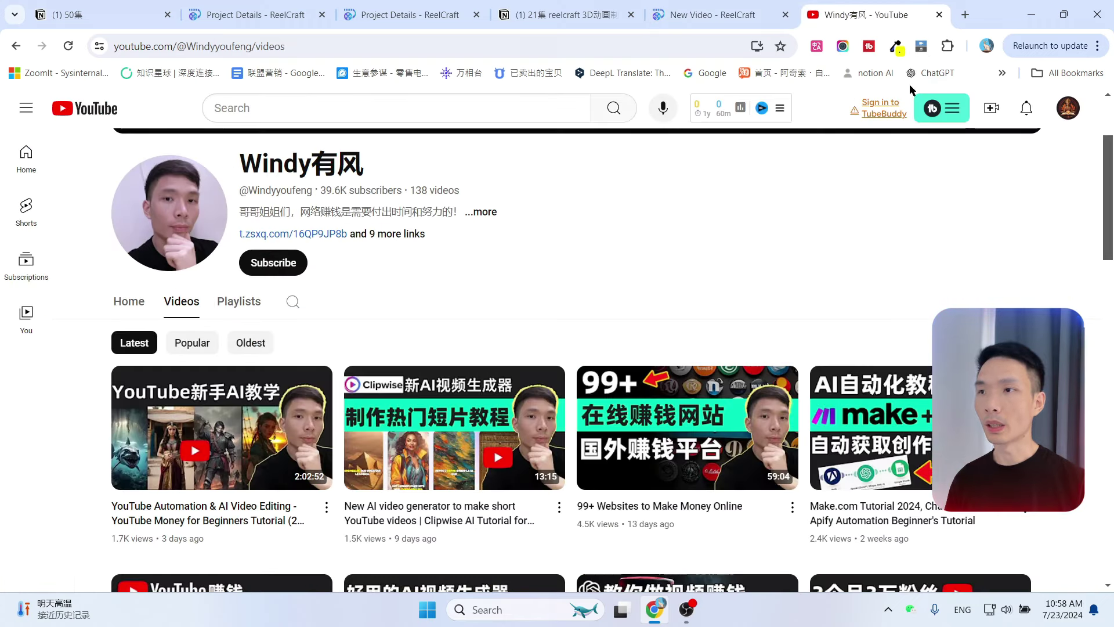
pyautogui.click(945, 73)
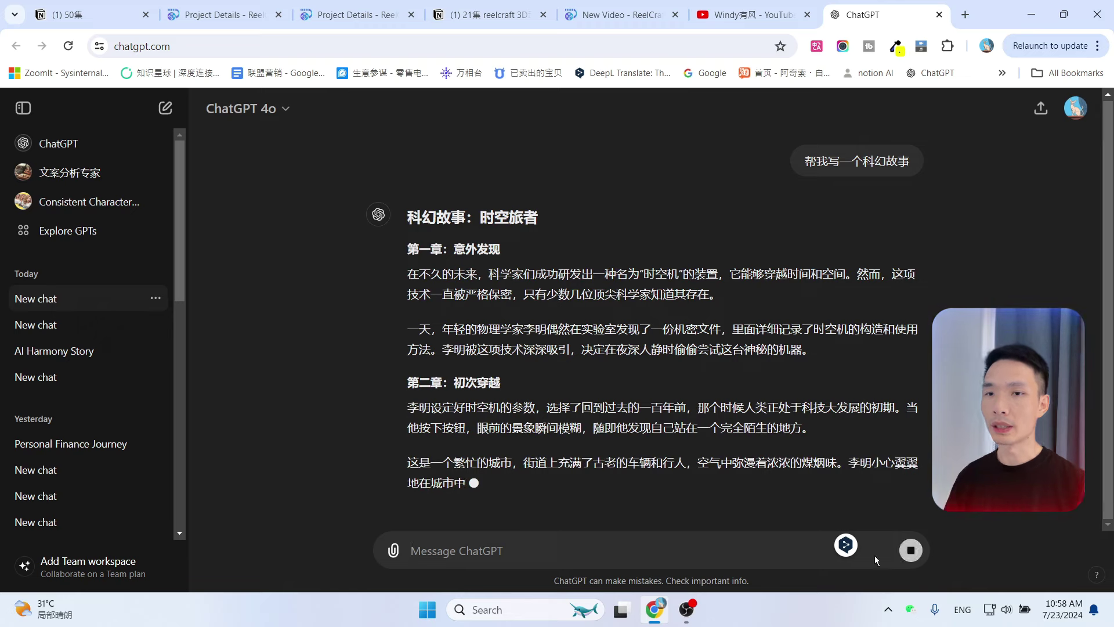
pyautogui.click(911, 550)
pyautogui.write('用英文写')
pyautogui.press('Return')
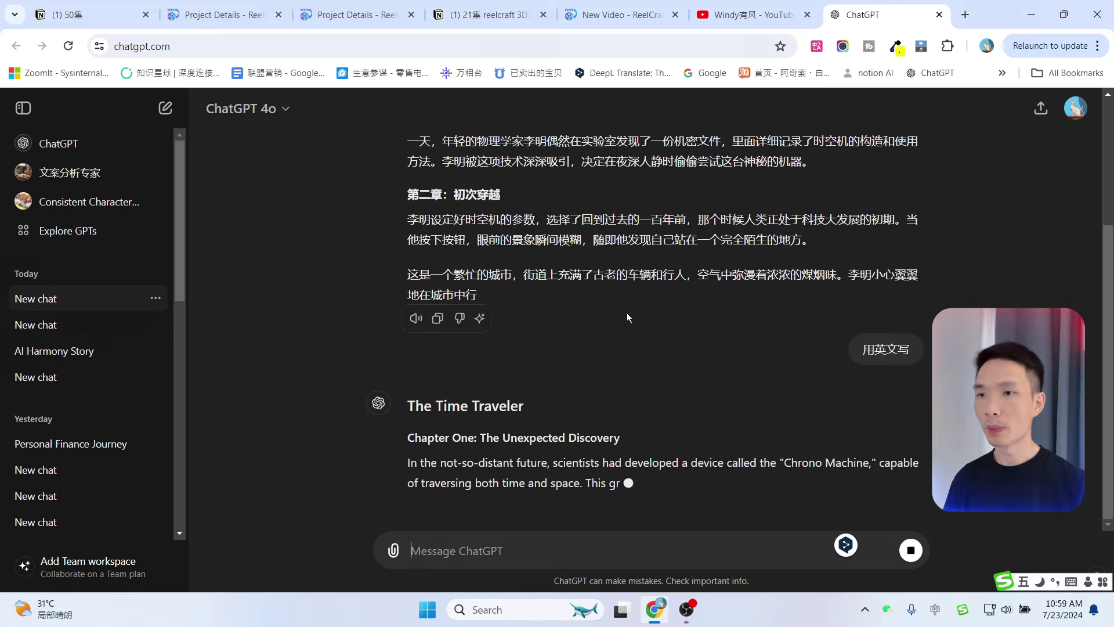
pyautogui.click(738, 7)
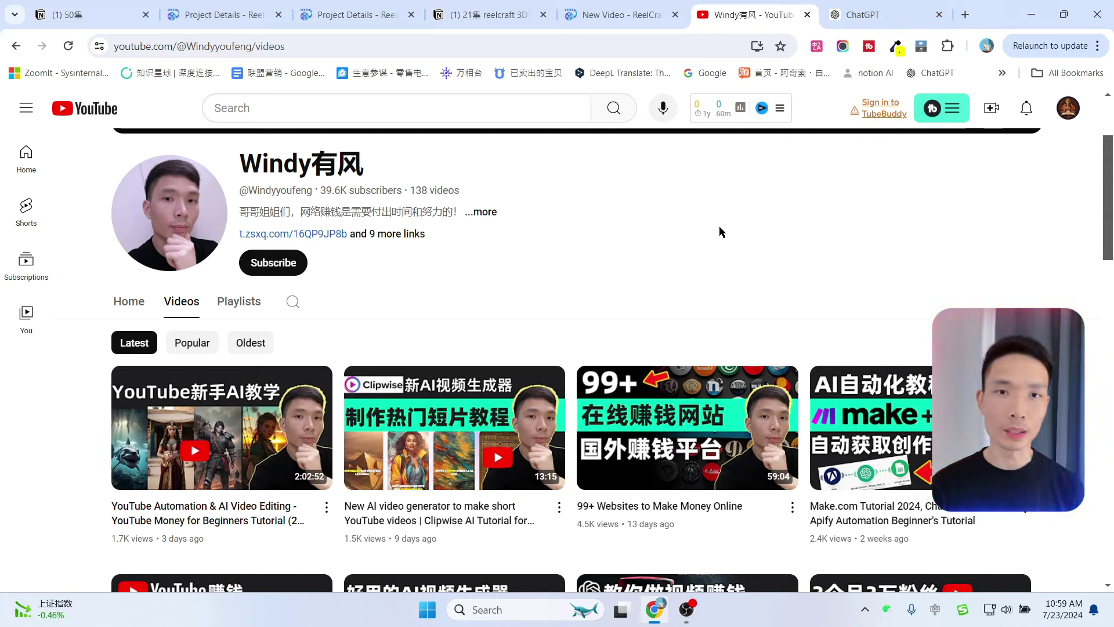
pyautogui.hotkey('ctrl', 'Tab')
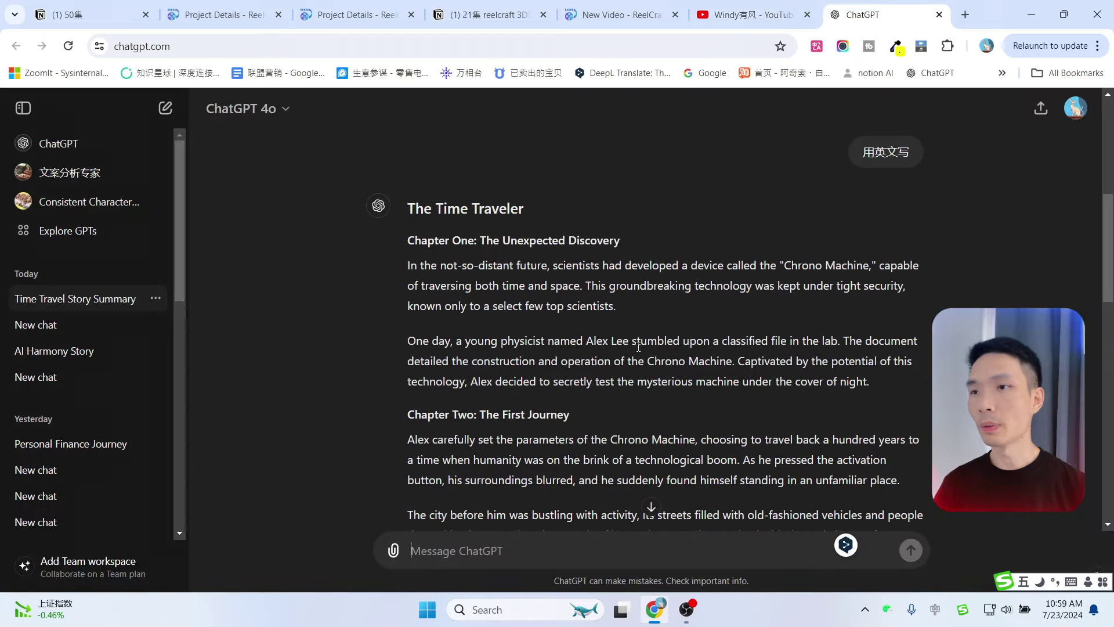
# Copy the two Chapter One paragraphs of the English story from ChatGPT into ReelCraft's story field for the new video
pyautogui.scroll(-1, 472, 261)
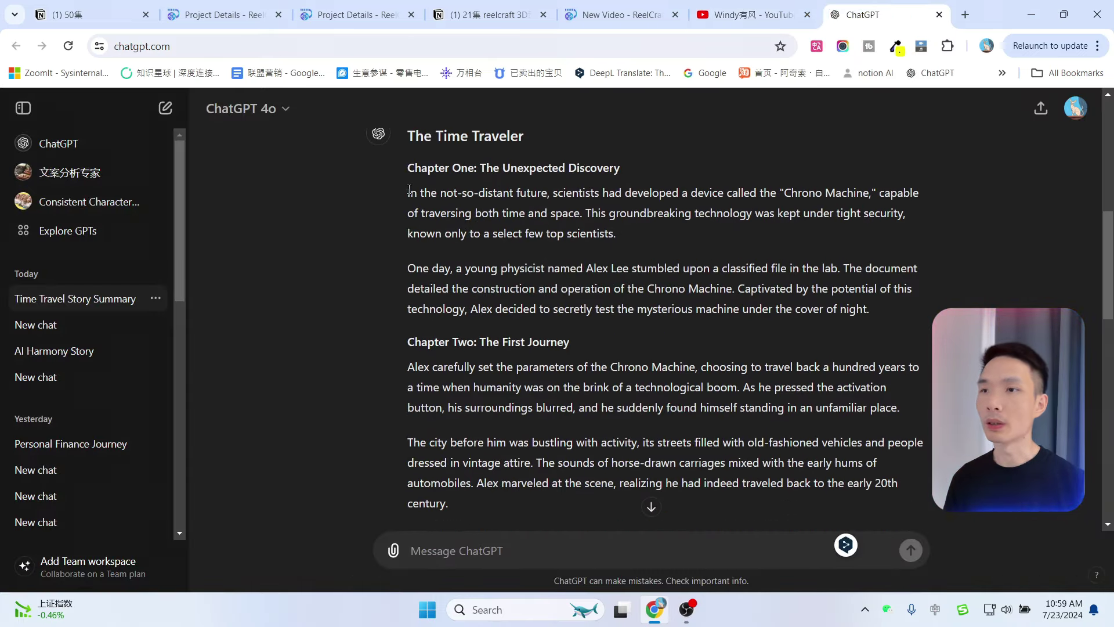
pyautogui.moveTo(408, 193); pyautogui.dragTo(873, 312)
pyautogui.hotkey('ctrl', 'c')
pyautogui.click(621, 15)
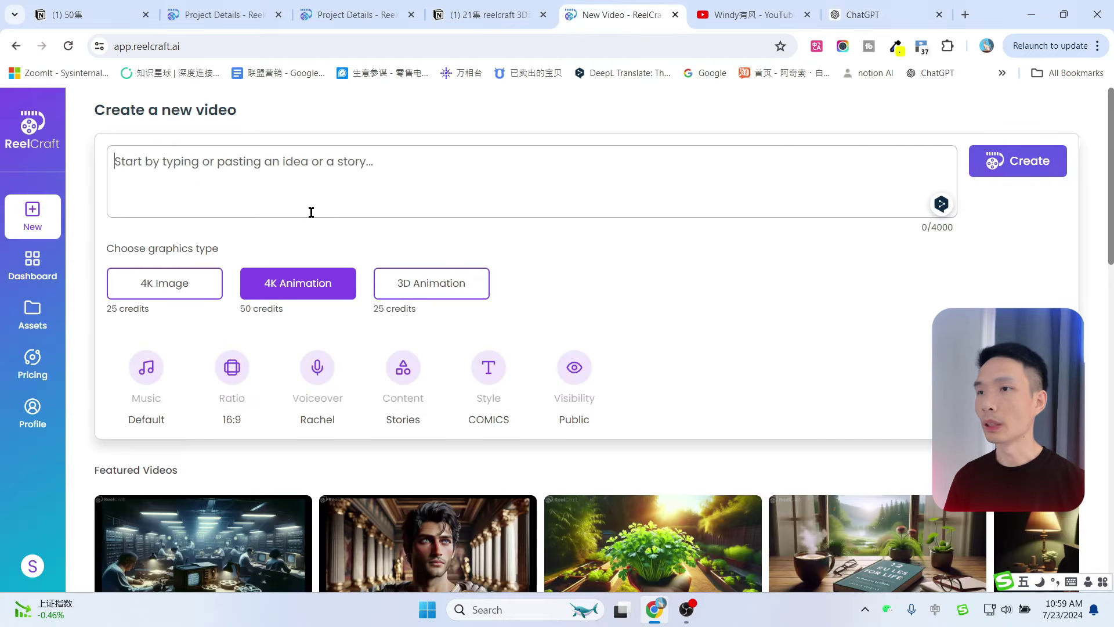
pyautogui.click(275, 174)
pyautogui.hotkey('ctrl', 'v')
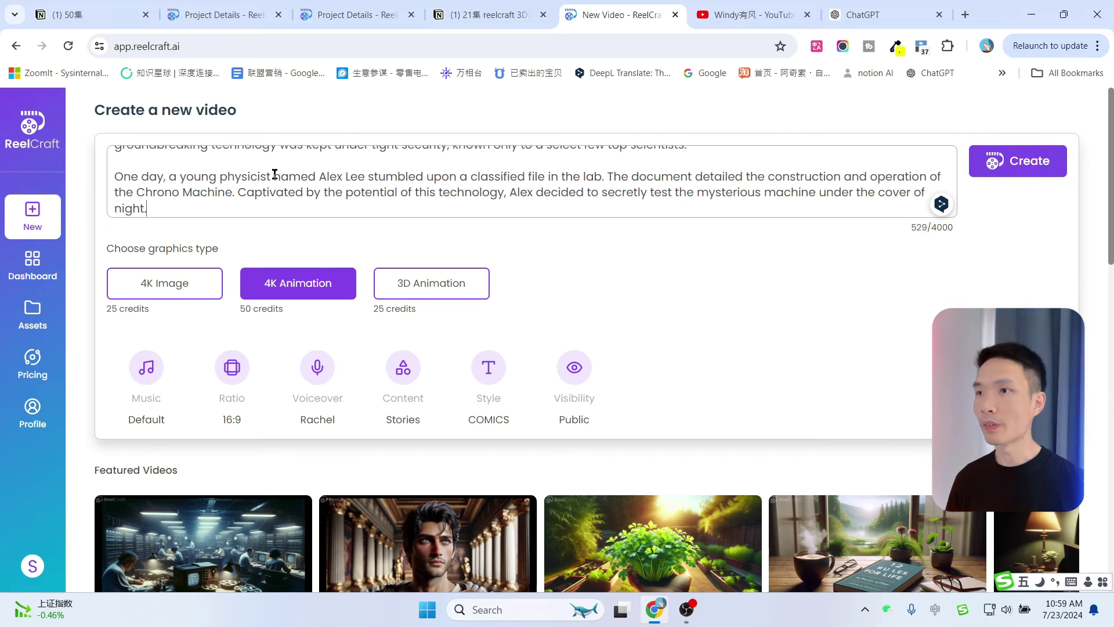
pyautogui.scroll(2, 281, 177)
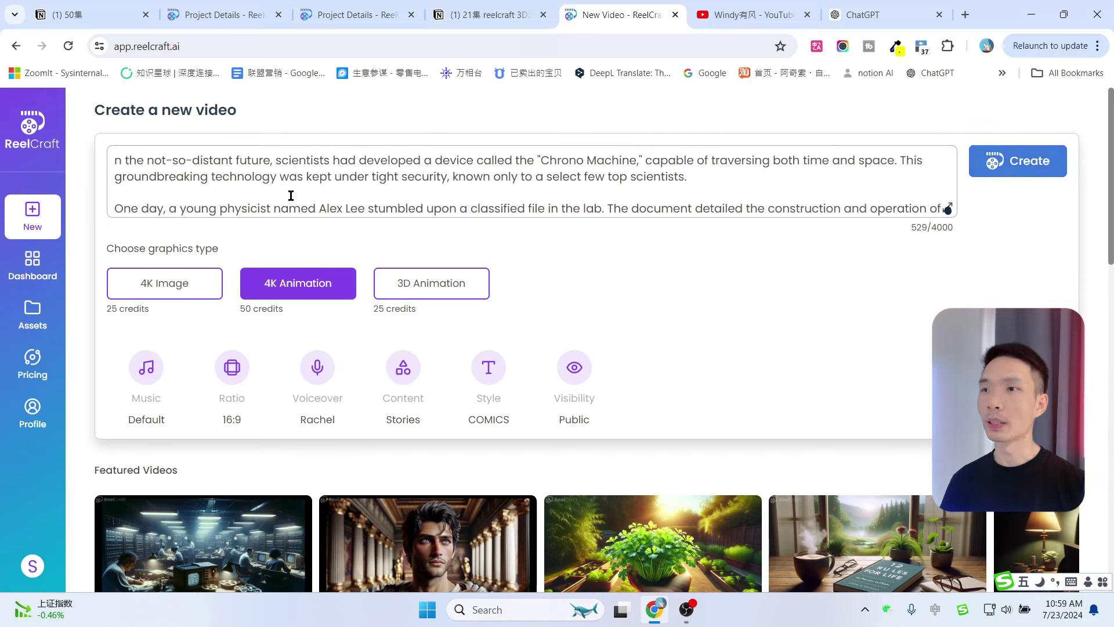
# Set the new video's graphics type to 3D Animation, declining the offered 4K models
pyautogui.scroll(-1, 639, 261)
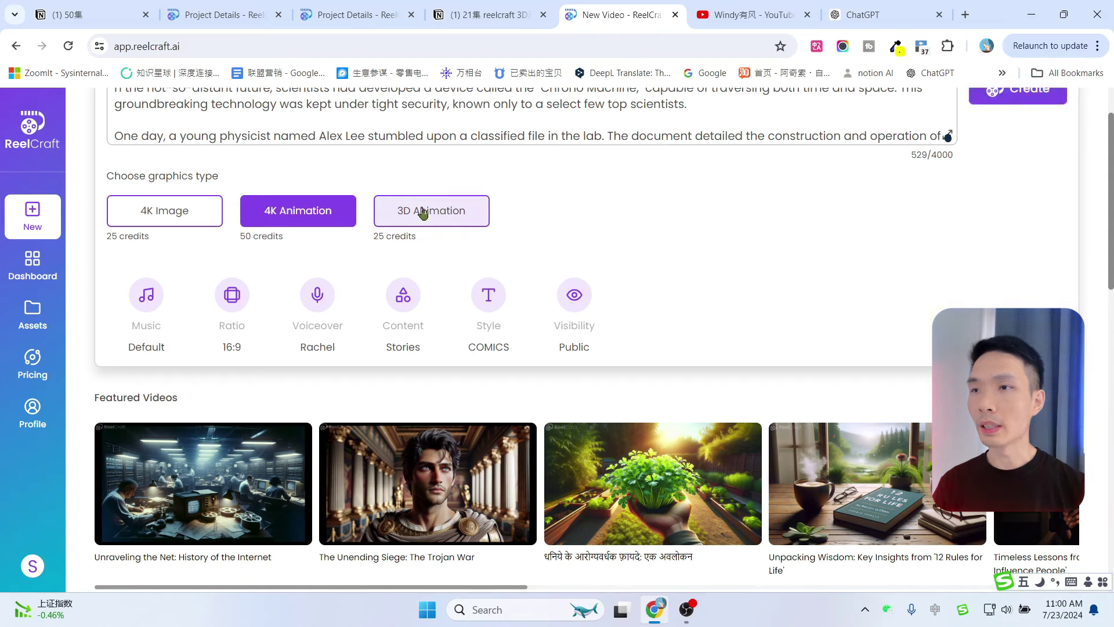
pyautogui.scroll(2, 542, 238)
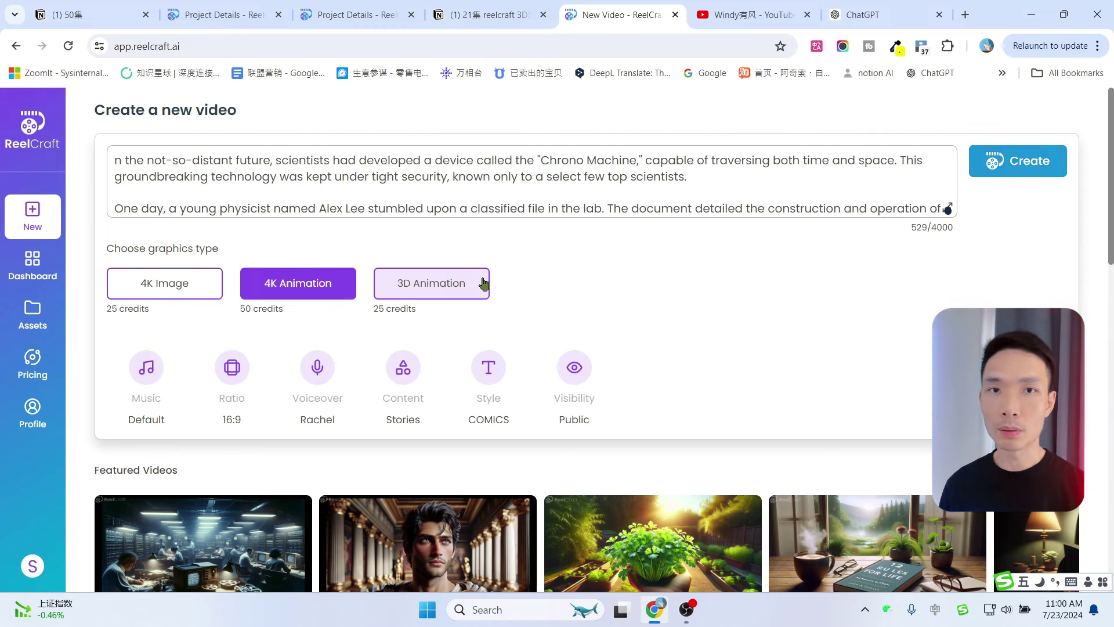
pyautogui.click(446, 281)
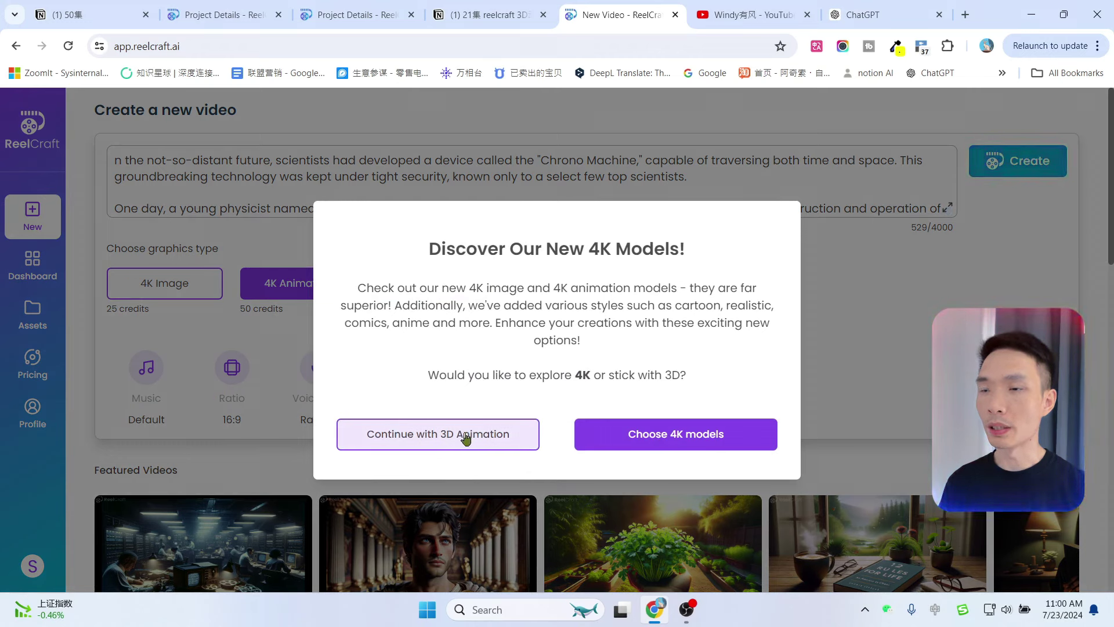
pyautogui.click(465, 439)
# Examine the background score options, including uploading own music, and leave without changing them
pyautogui.scroll(-1, 570, 296)
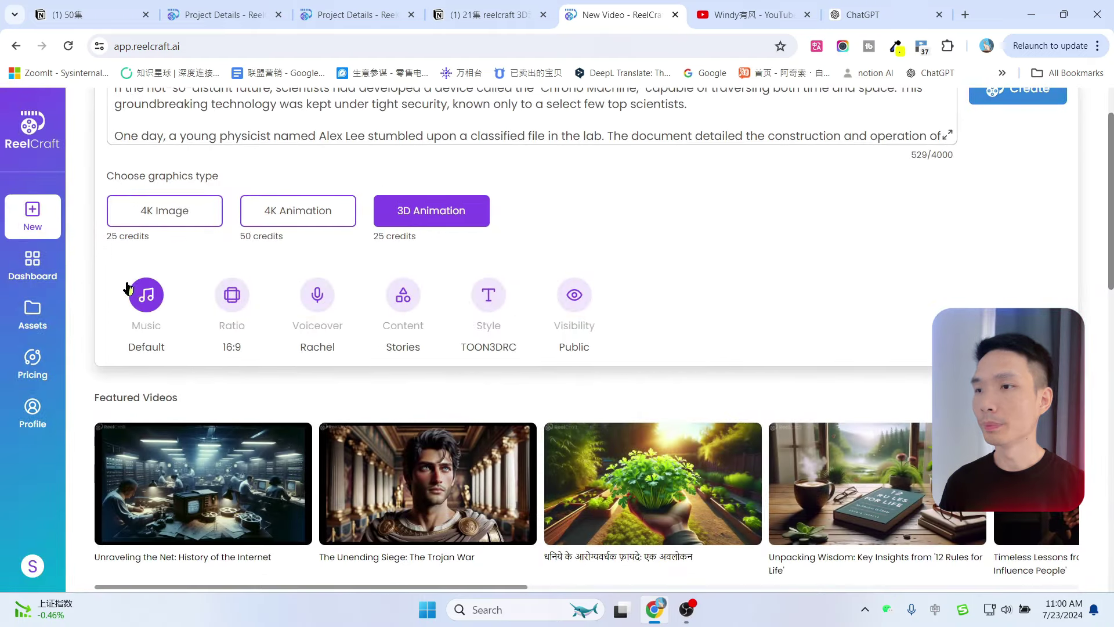
pyautogui.click(146, 296)
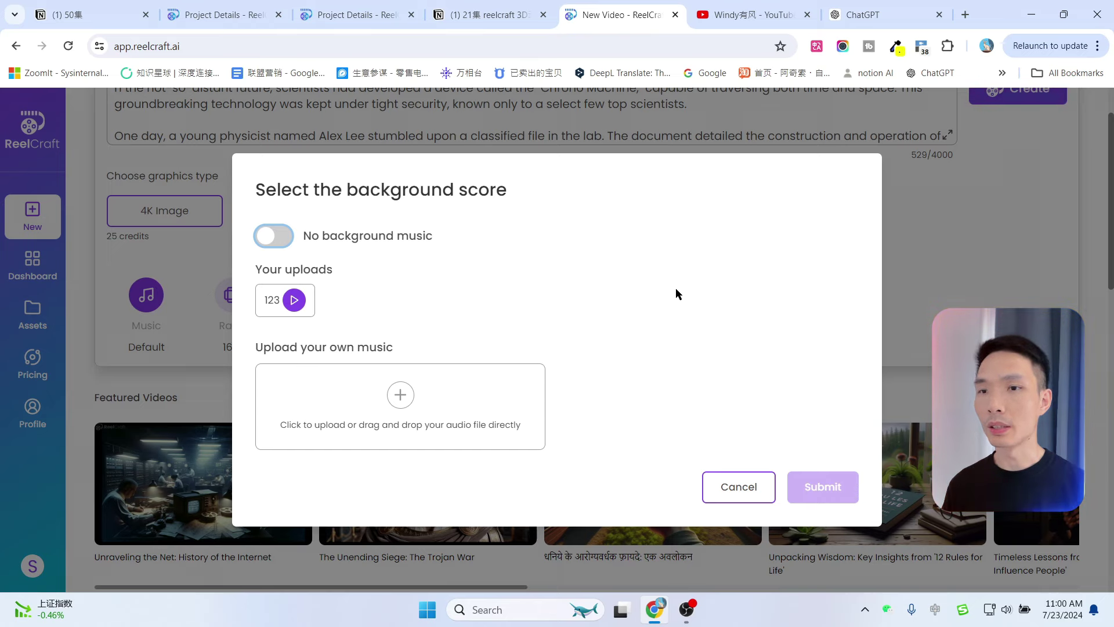
pyautogui.click(733, 481)
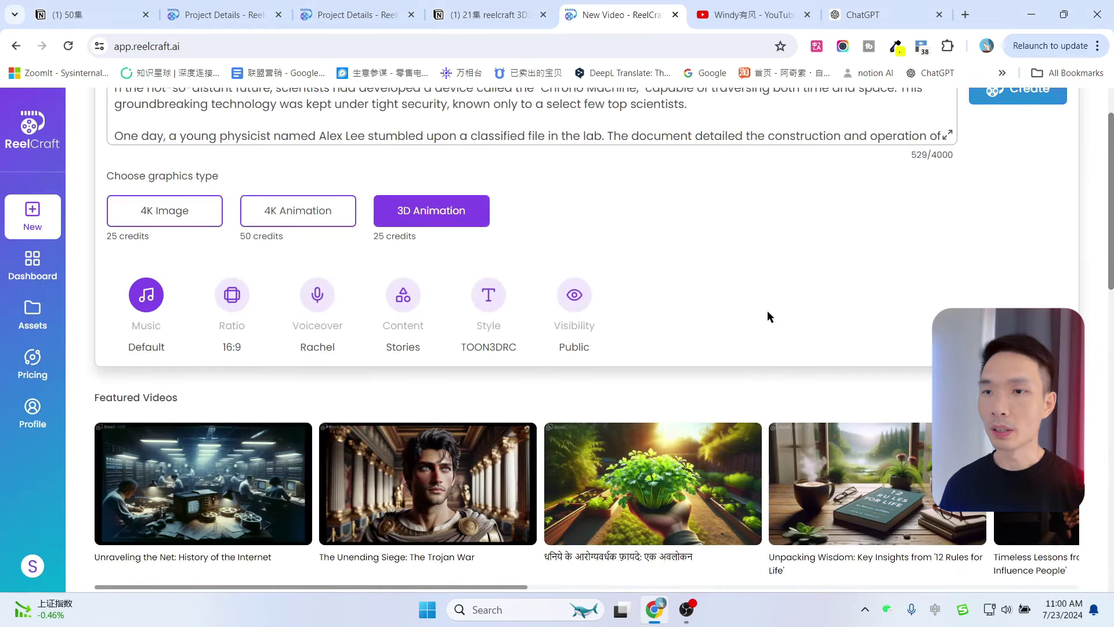
# Open suno.com in a new browser tab and go to its song creation page
pyautogui.click(965, 14)
pyautogui.write('suno.com')
pyautogui.press('Return')
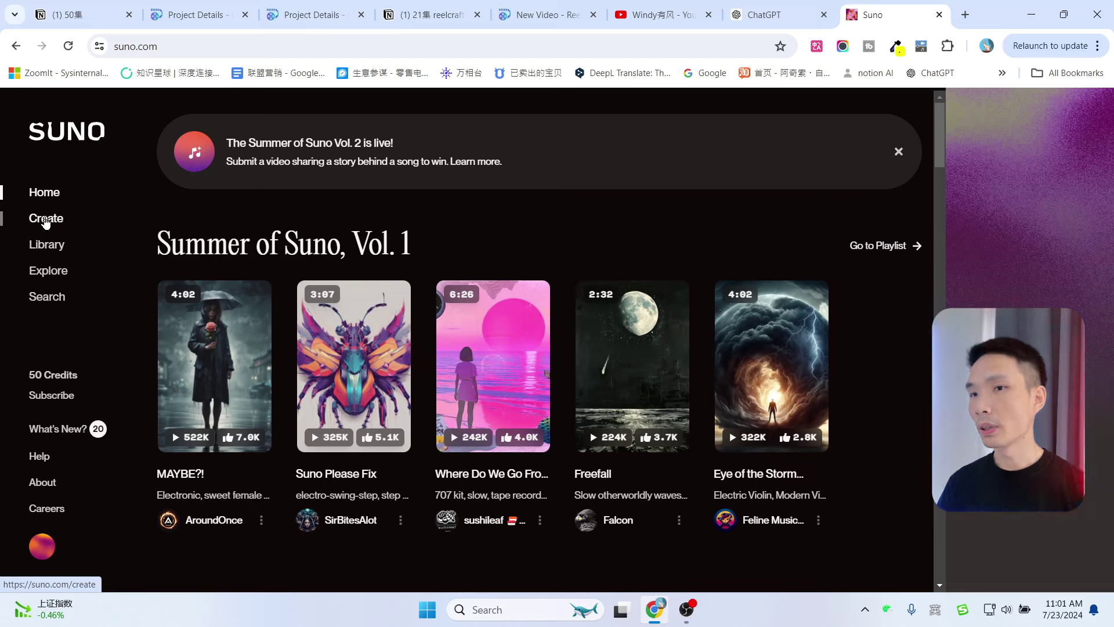
pyautogui.click(47, 223)
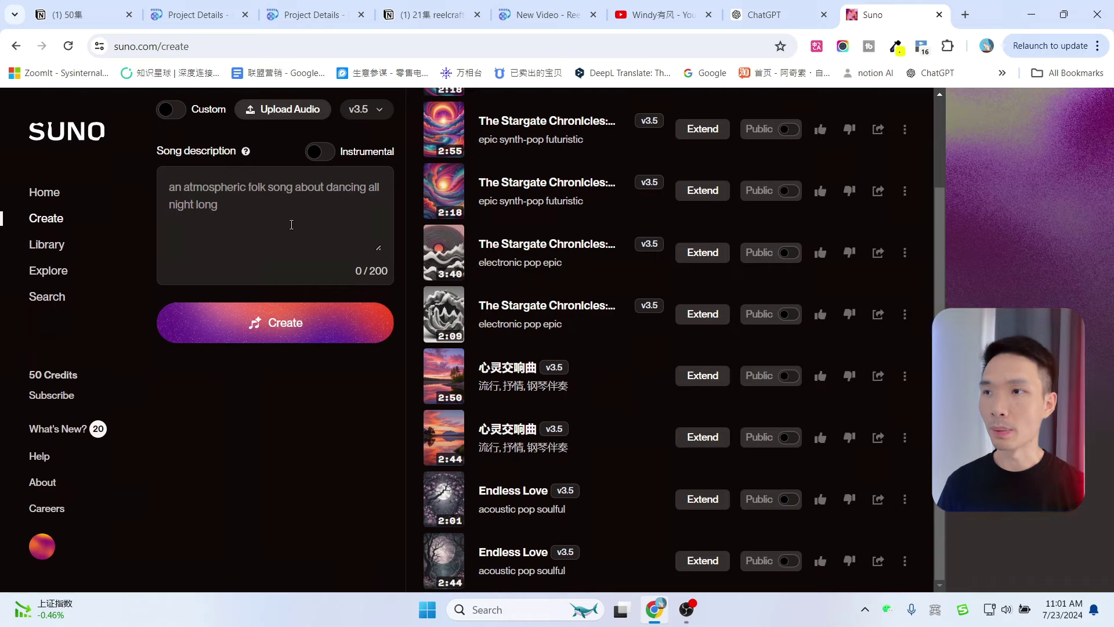
# Copy the English story title "The Time Traveler" from the ChatGPT conversation
pyautogui.click(766, 15)
pyautogui.scroll(-2, 677, 343)
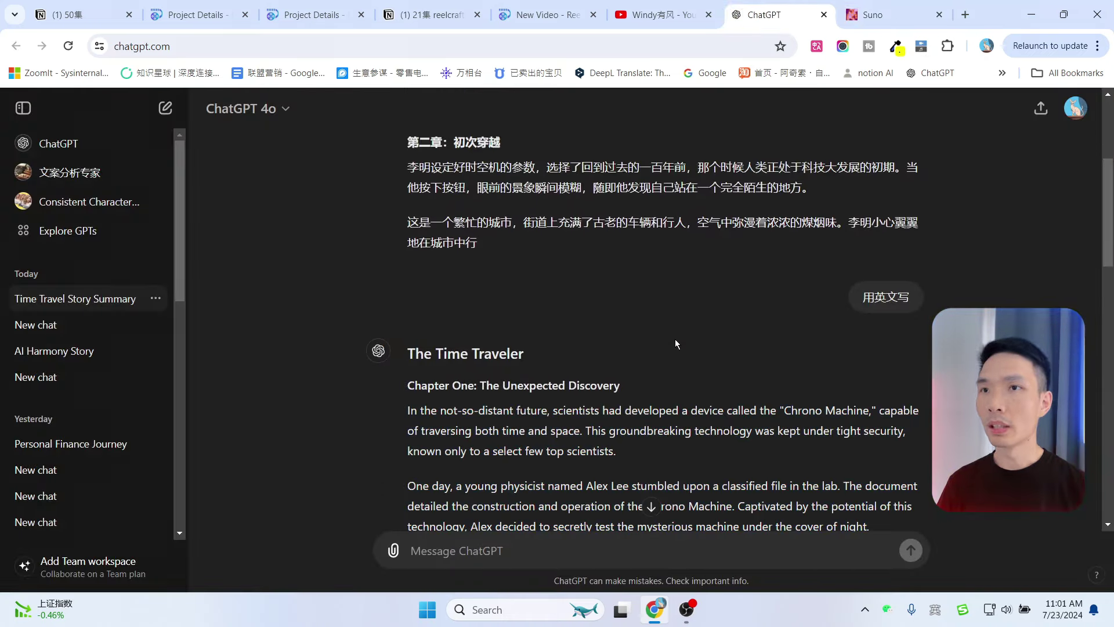
pyautogui.scroll(1, 675, 338)
pyautogui.scroll(2, 677, 342)
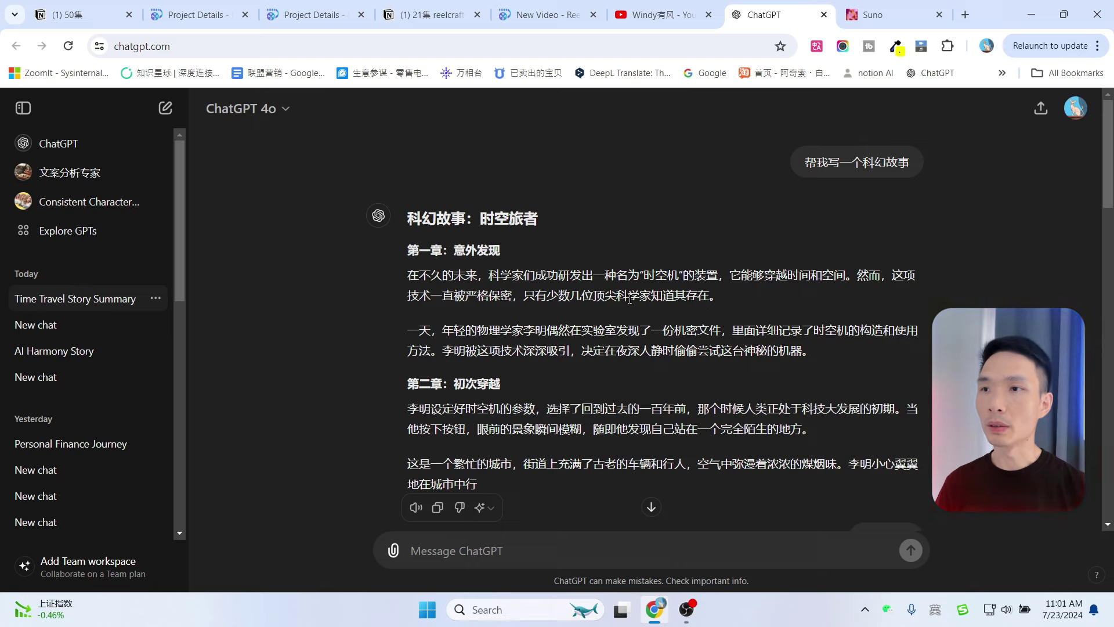
pyautogui.scroll(-4, 630, 299)
pyautogui.moveTo(524, 305); pyautogui.dragTo(409, 306)
pyautogui.hotkey('ctrl', 'c')
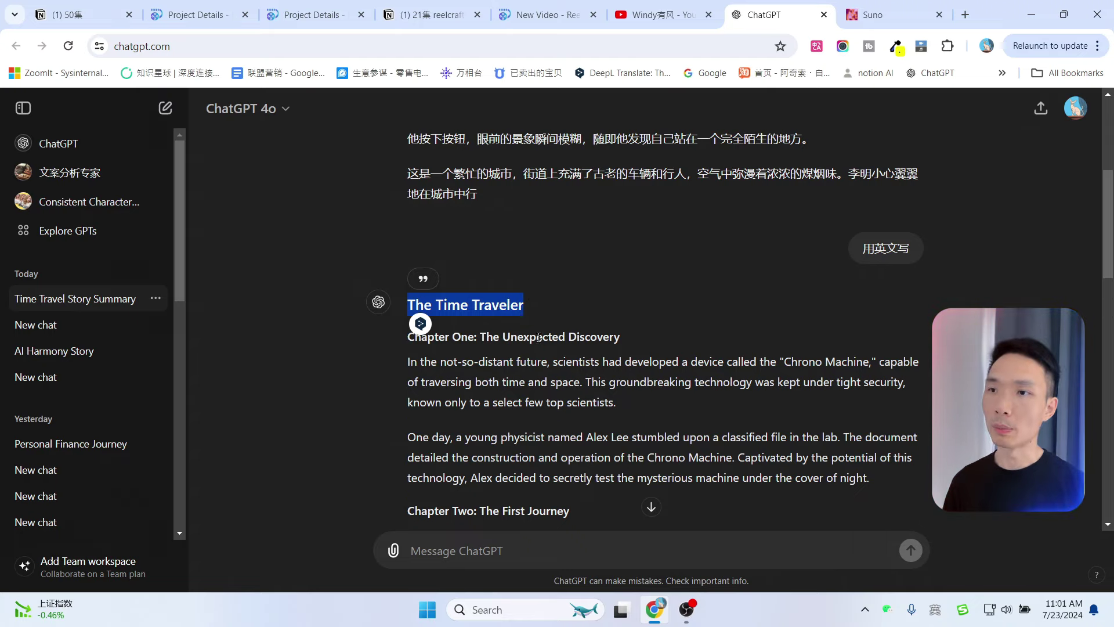
# In Suno, enter "The Time Traveler" as the song description and generate the song
pyautogui.click(897, 8)
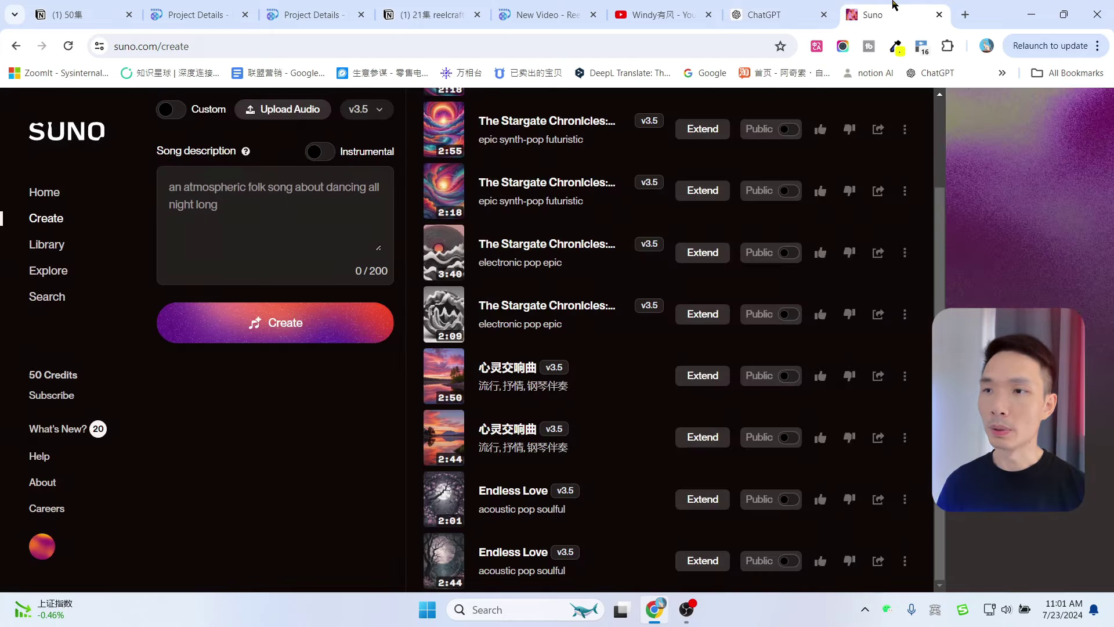
pyautogui.click(279, 191)
pyautogui.hotkey('ctrl', 'v')
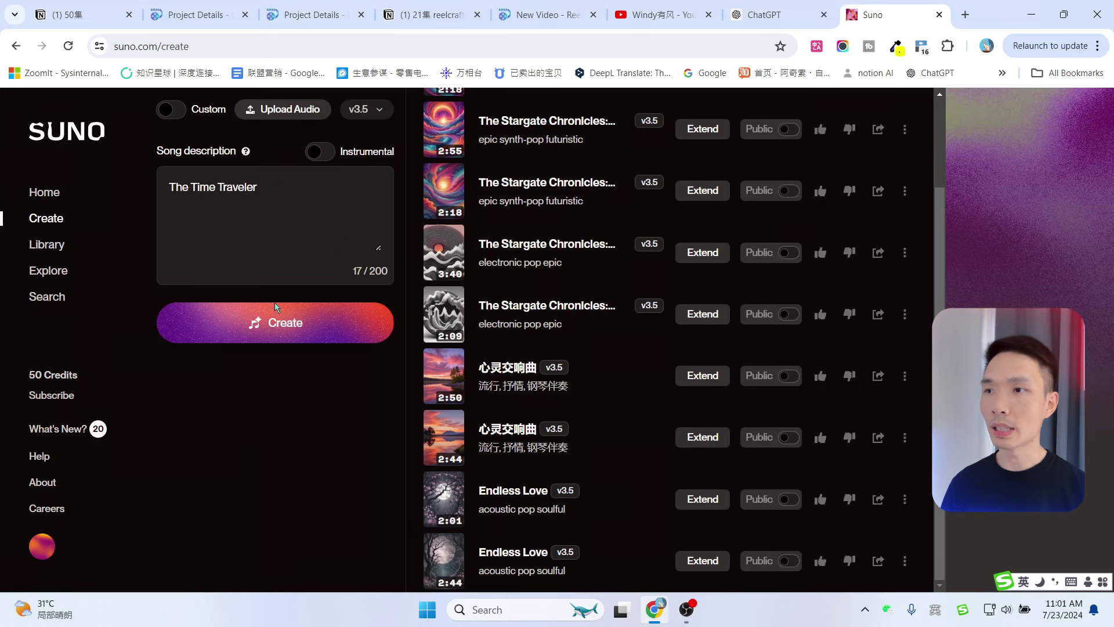
pyautogui.click(274, 331)
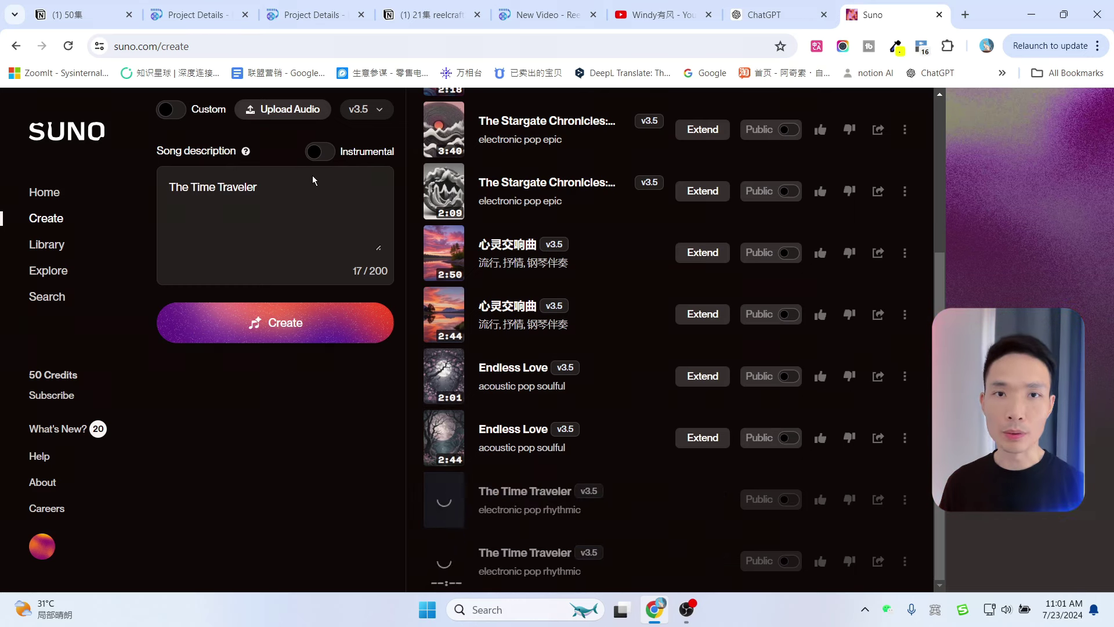
# Turn on Instrumental for the "The Time Traveler" description and generate instrumental versions
pyautogui.click(318, 152)
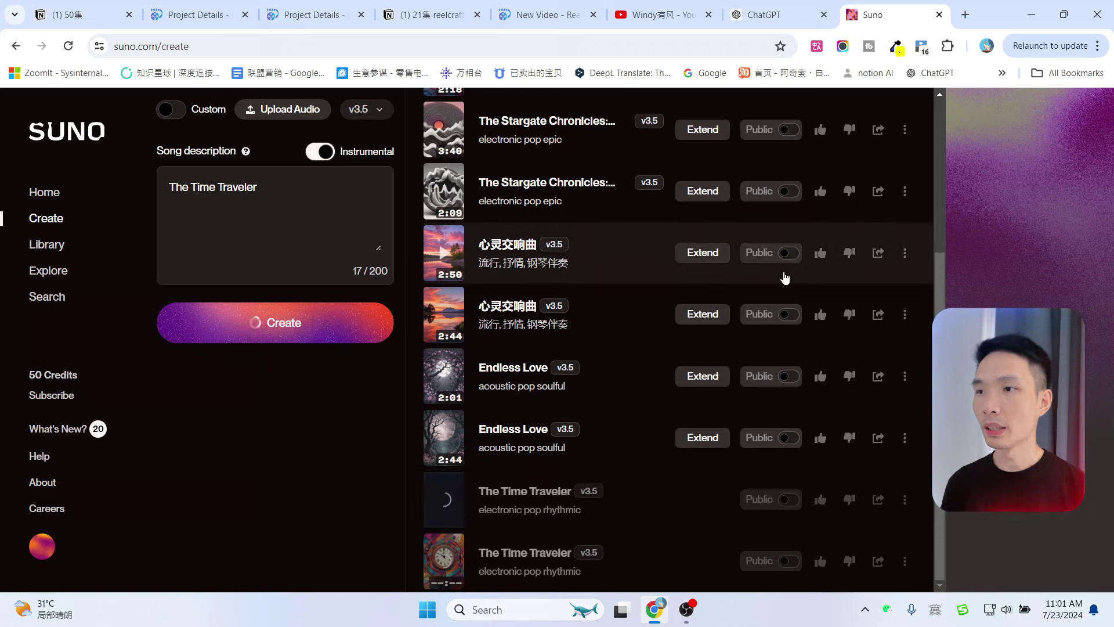
pyautogui.scroll(-1, 782, 300)
pyautogui.scroll(-3, 782, 300)
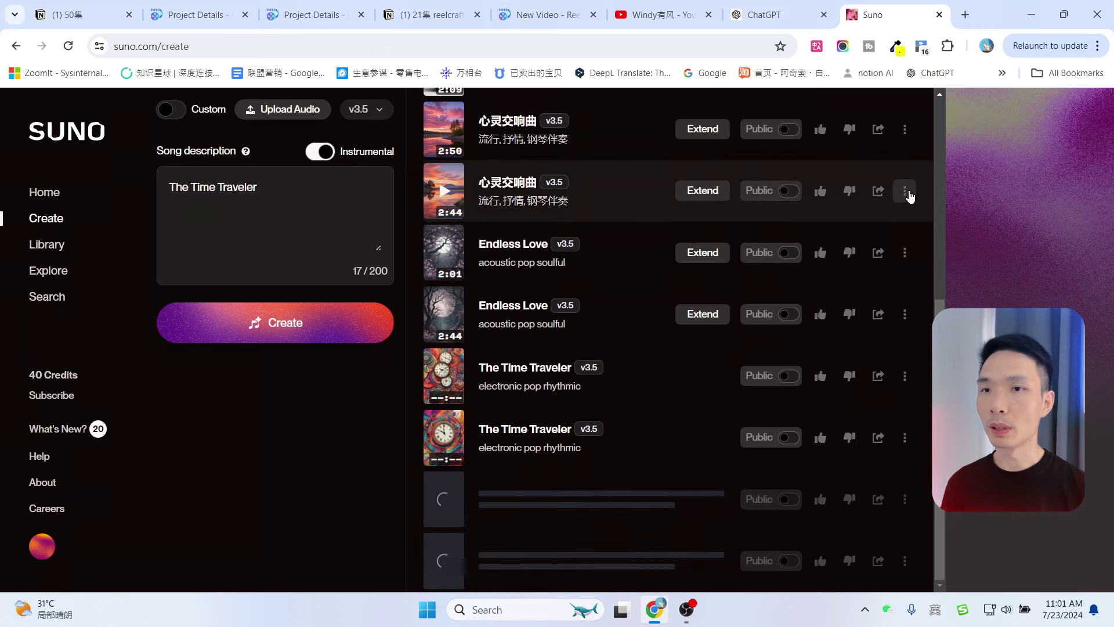
# View the download options of the second 心灵交响曲 song, and briefly preview the 2:44 Endless Love track
pyautogui.click(905, 191)
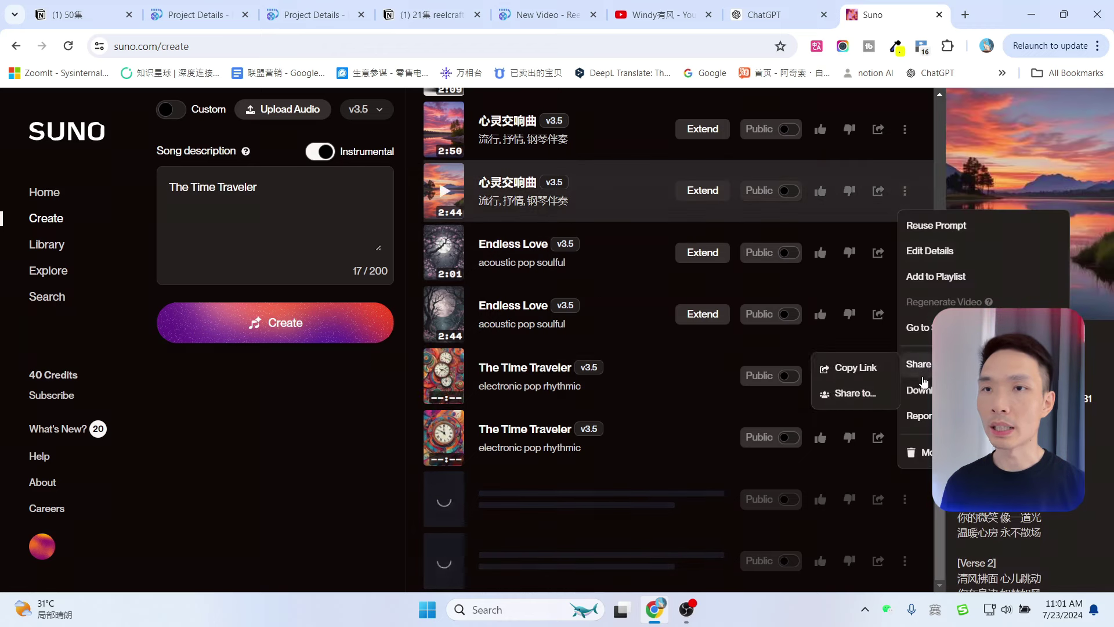
pyautogui.moveTo(927, 401)
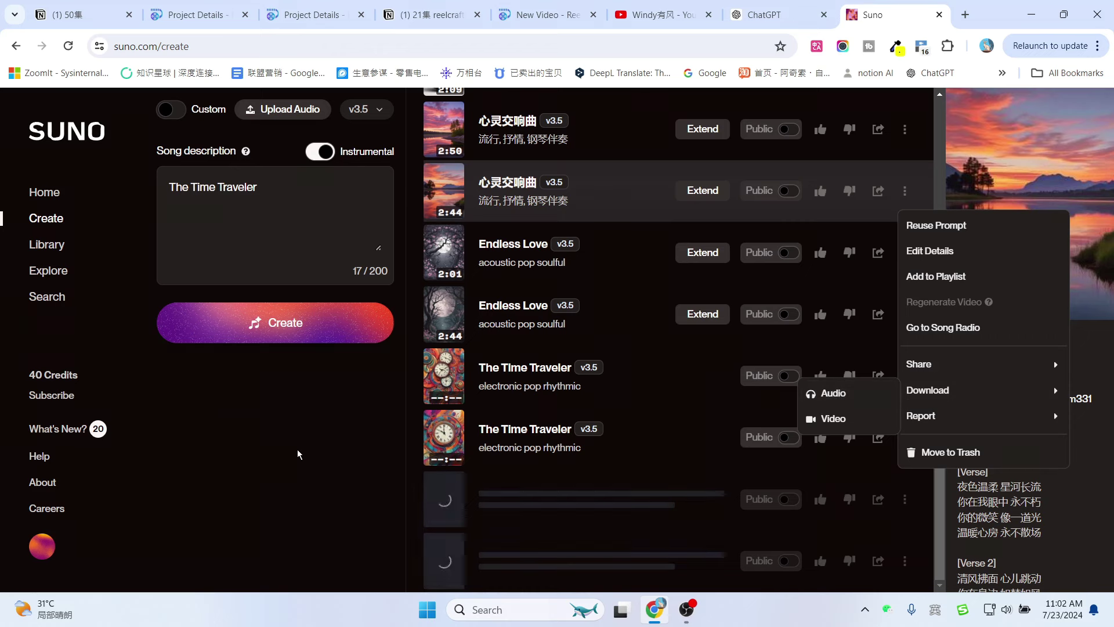
pyautogui.click(446, 326)
pyautogui.click(446, 327)
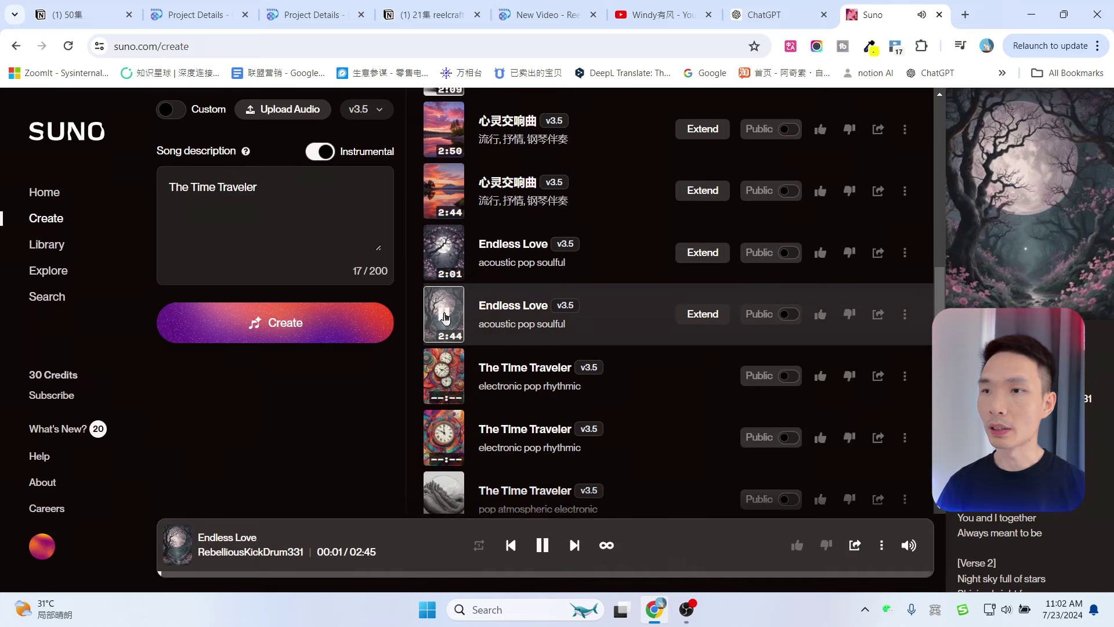
pyautogui.click(445, 319)
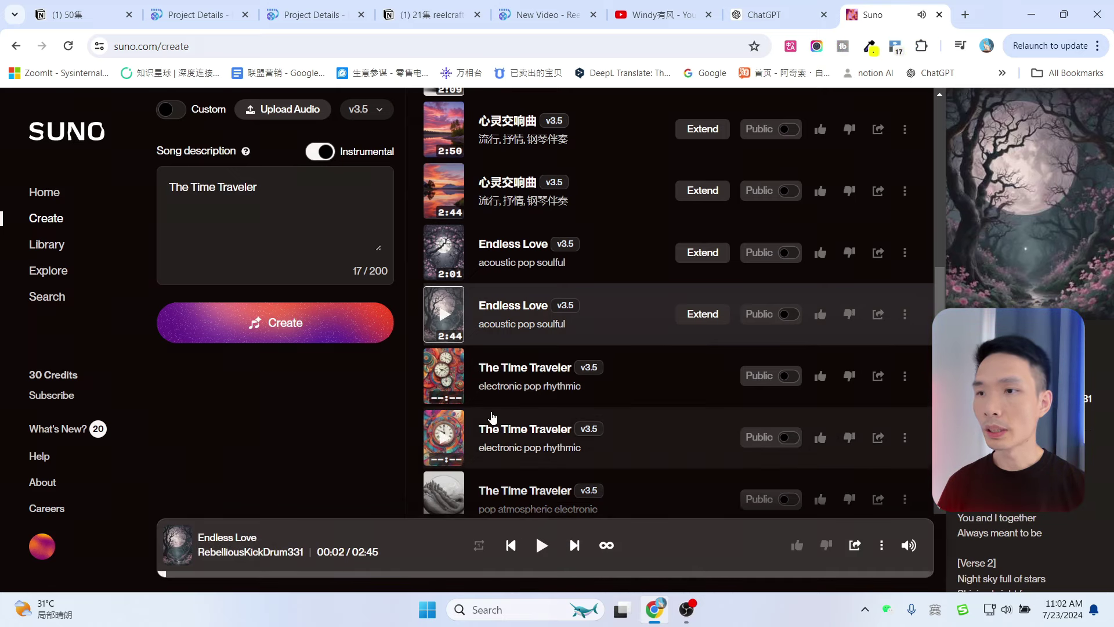
# Preview both instrumental "The Time Traveler" tracks tagged pop atmospheric electronic
pyautogui.scroll(-2, 508, 419)
pyautogui.click(443, 421)
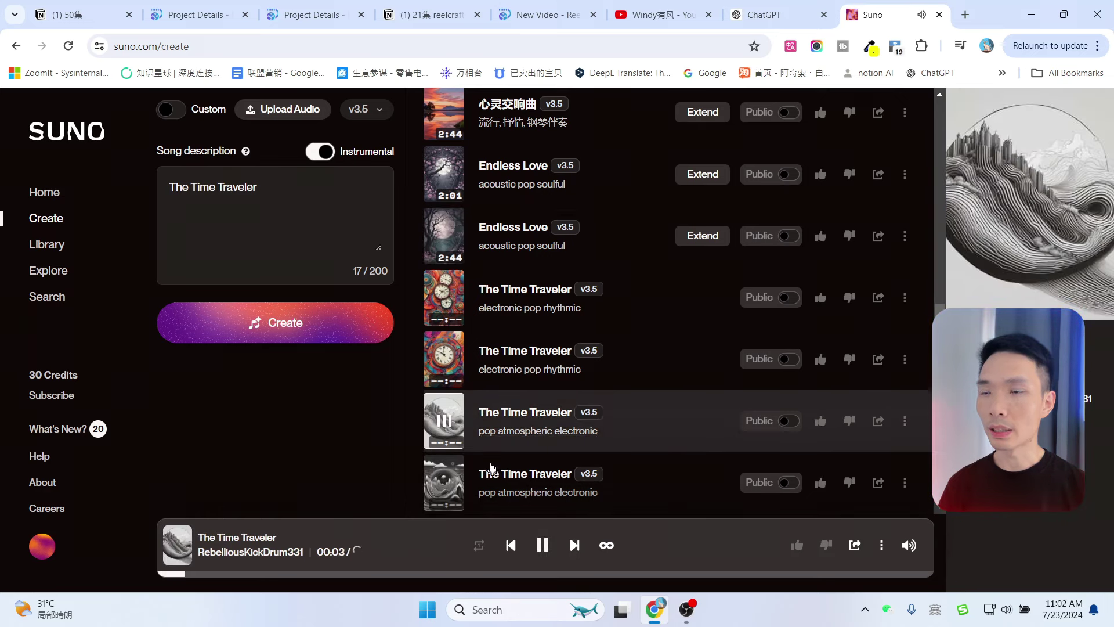
pyautogui.click(443, 494)
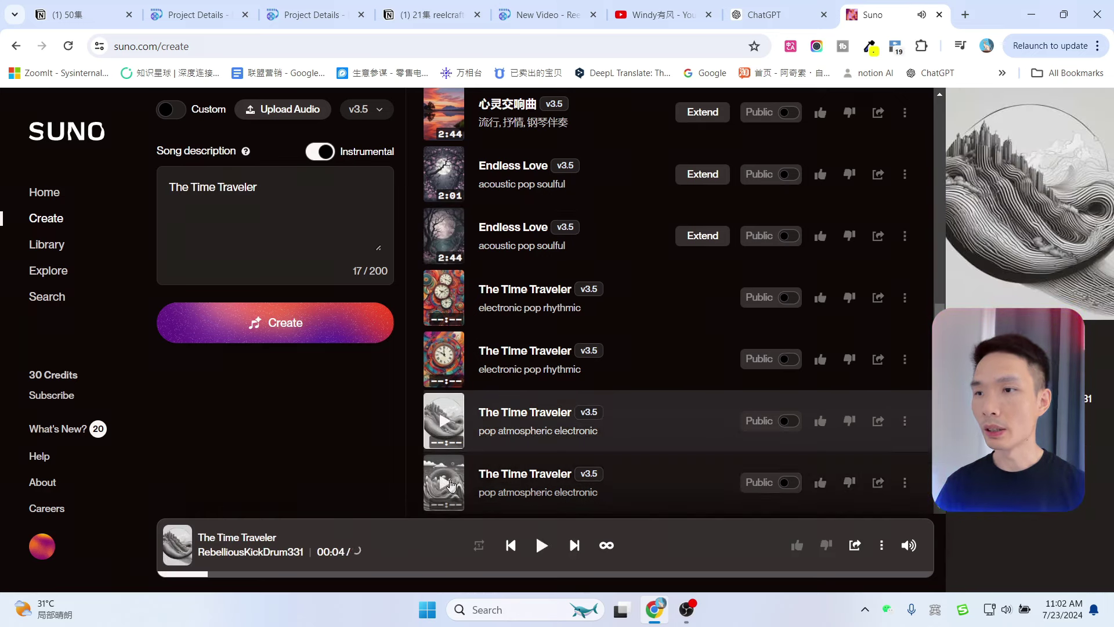
pyautogui.click(446, 493)
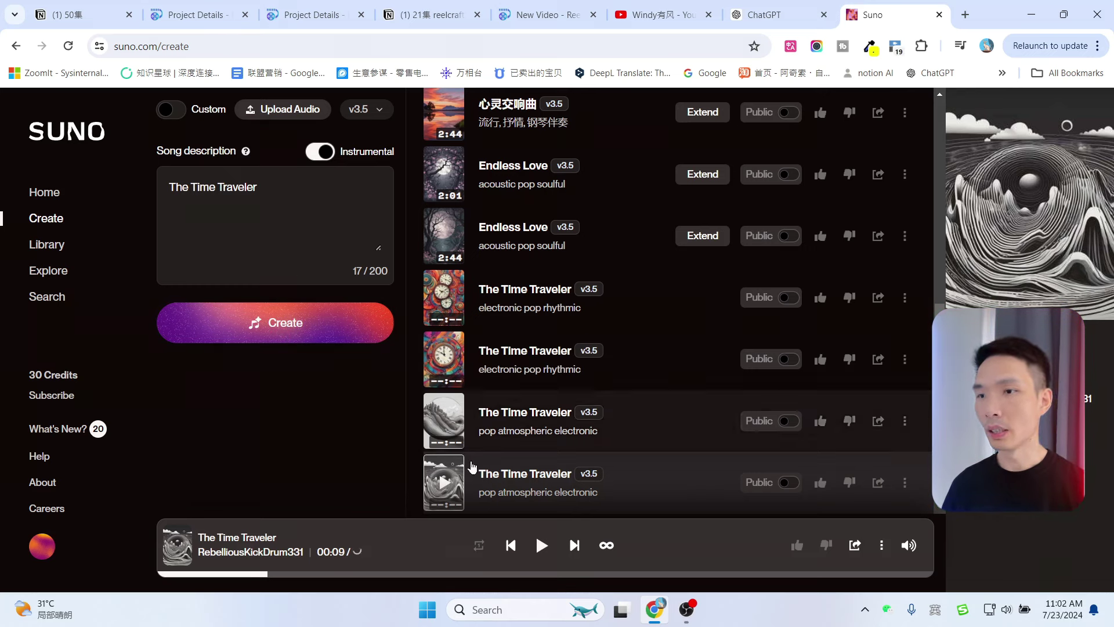
# Show the audio and video download options of the last "The Time Traveler" track, and switch back to ReelCraft
pyautogui.click(903, 491)
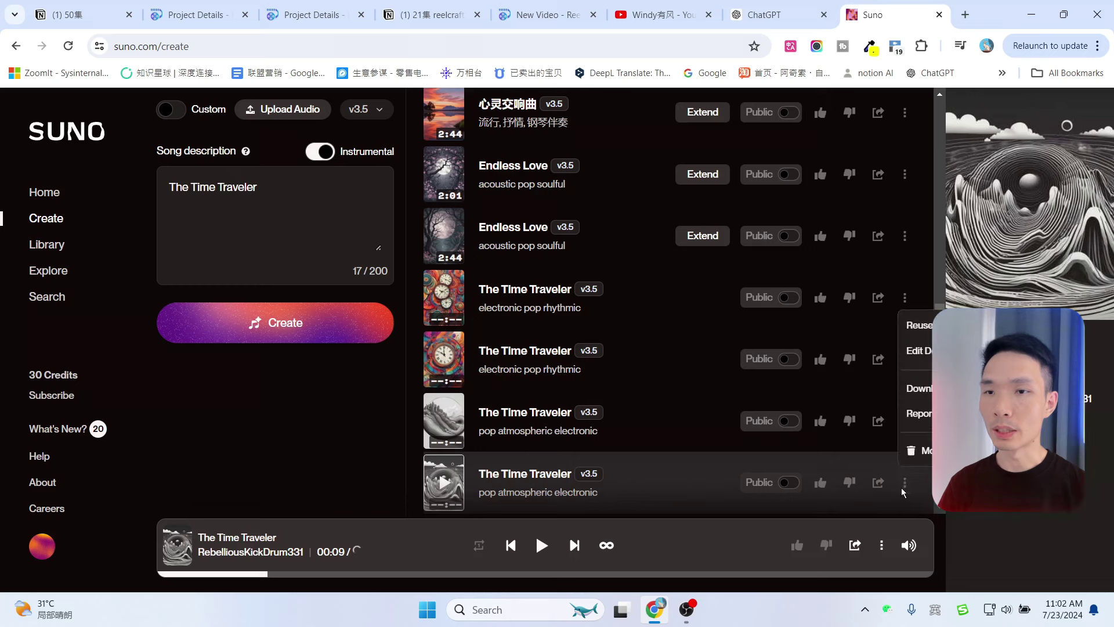
pyautogui.moveTo(929, 383)
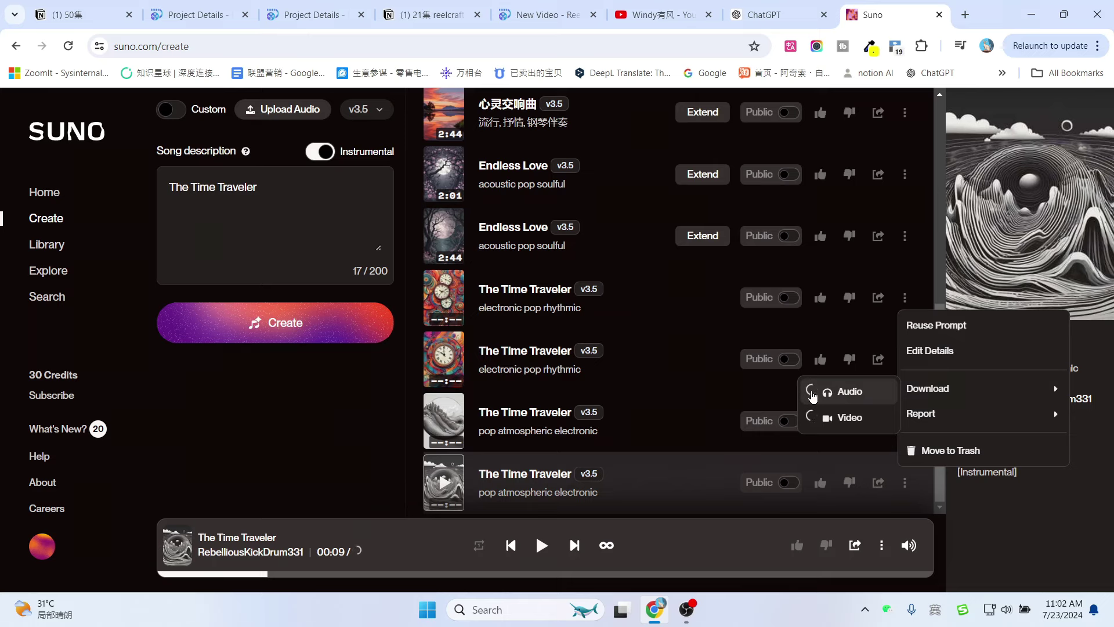
pyautogui.click(546, 14)
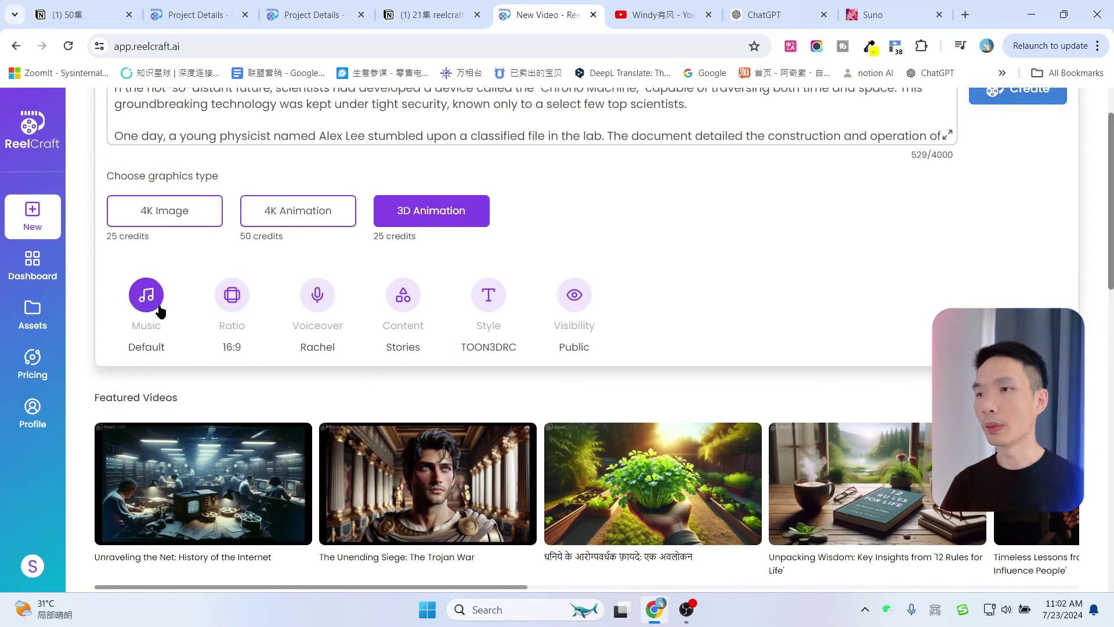
# Try to upload the MP3 "The Stargate Chronicles_ Journey Through Time and Spac..." from the 3D动画 folder as the video's background music
pyautogui.click(139, 298)
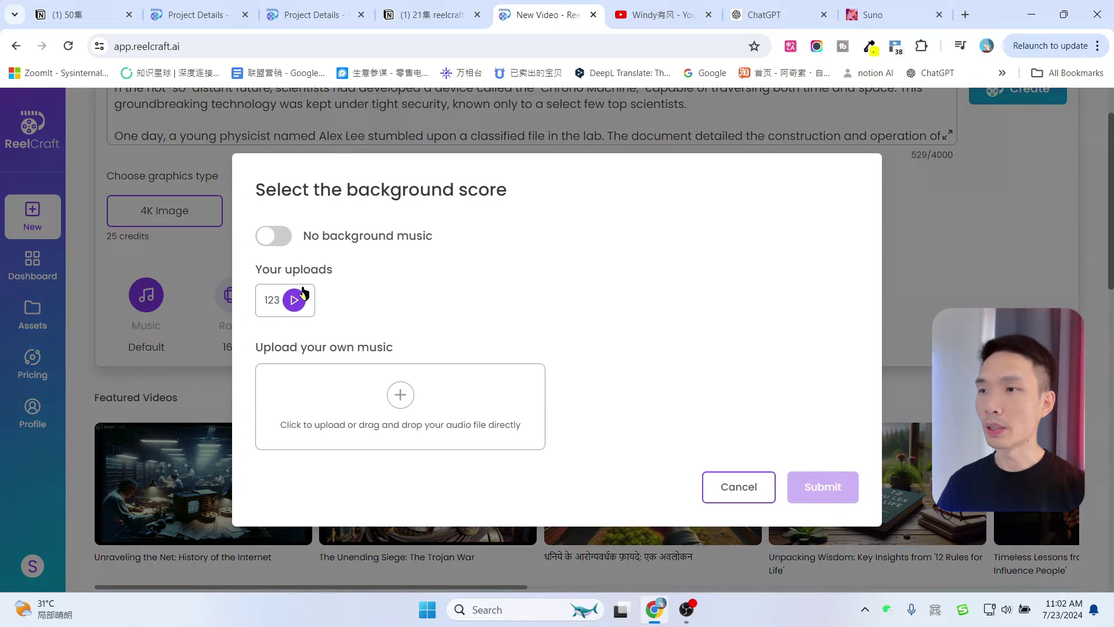
pyautogui.click(402, 394)
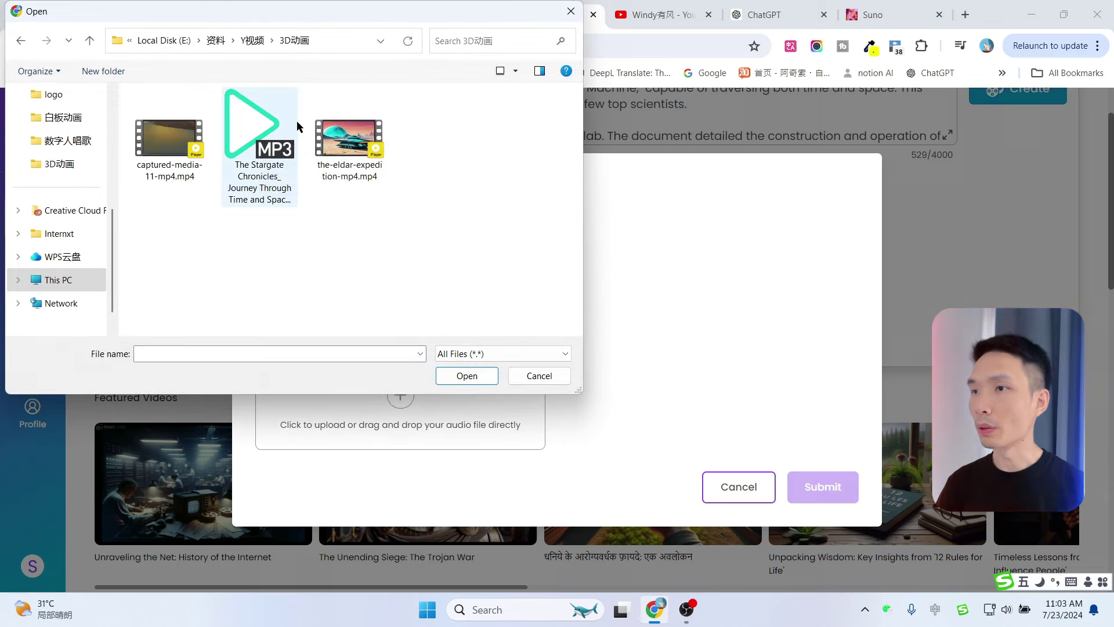
pyautogui.doubleClick(266, 164)
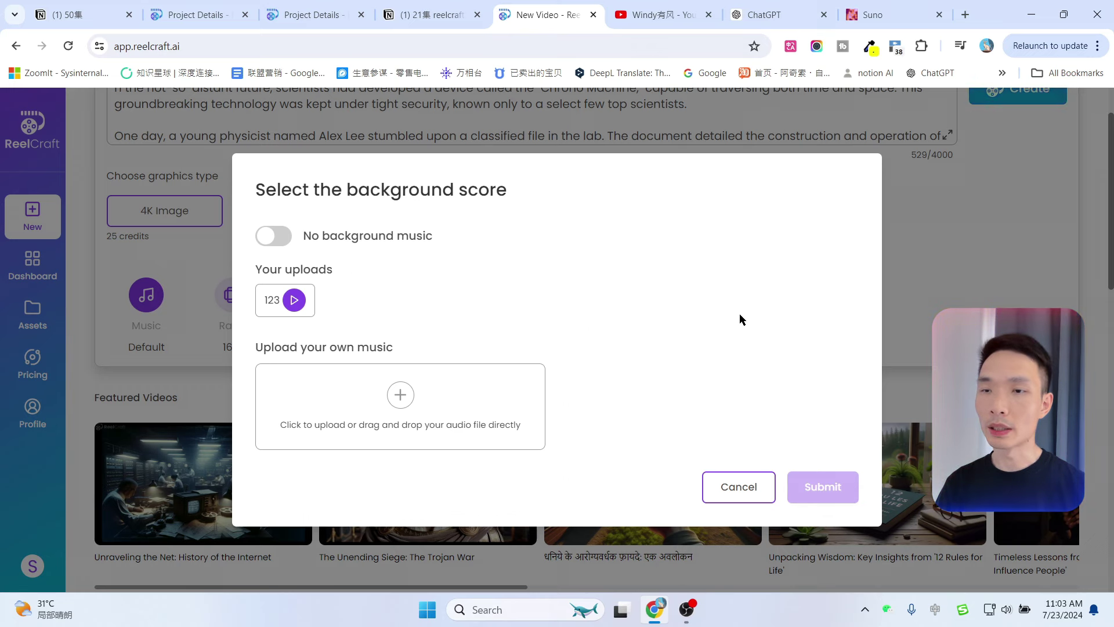
# Turn No background music on and back off, and cancel the background score selection
pyautogui.click(270, 235)
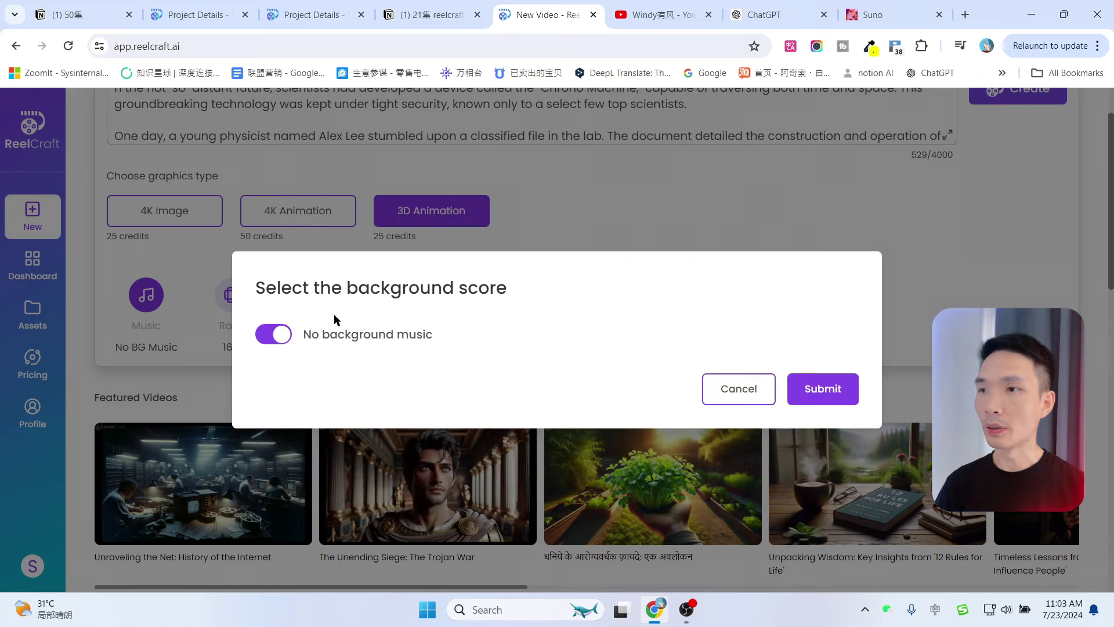
pyautogui.click(287, 341)
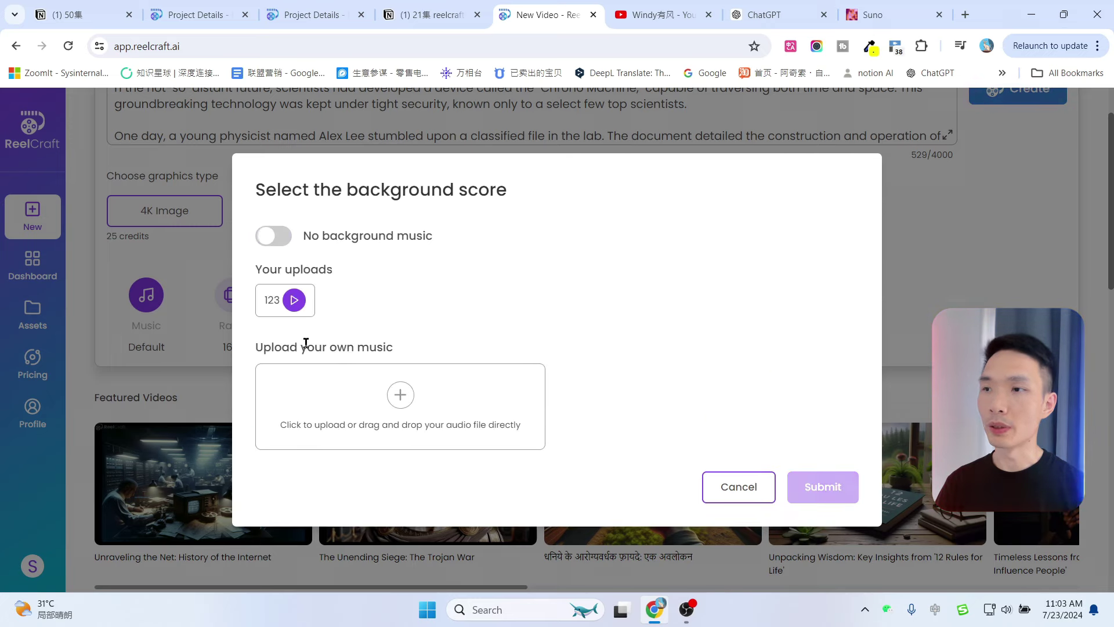
pyautogui.click(739, 487)
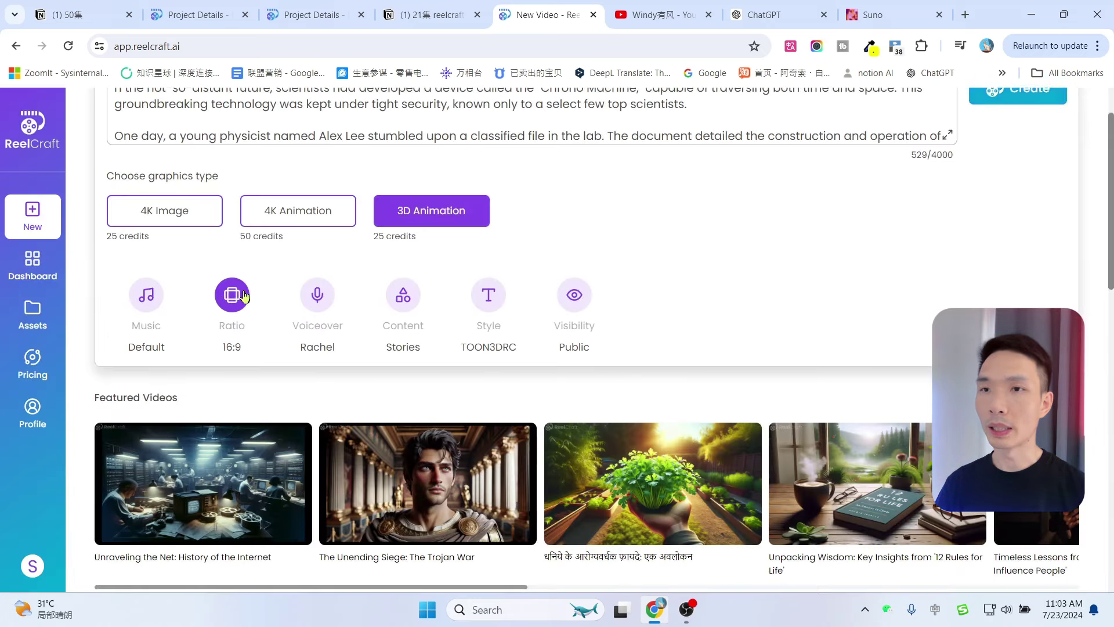
# Look at the ratio setting and the available narration voices, and set the voiceover to Drew
pyautogui.click(232, 294)
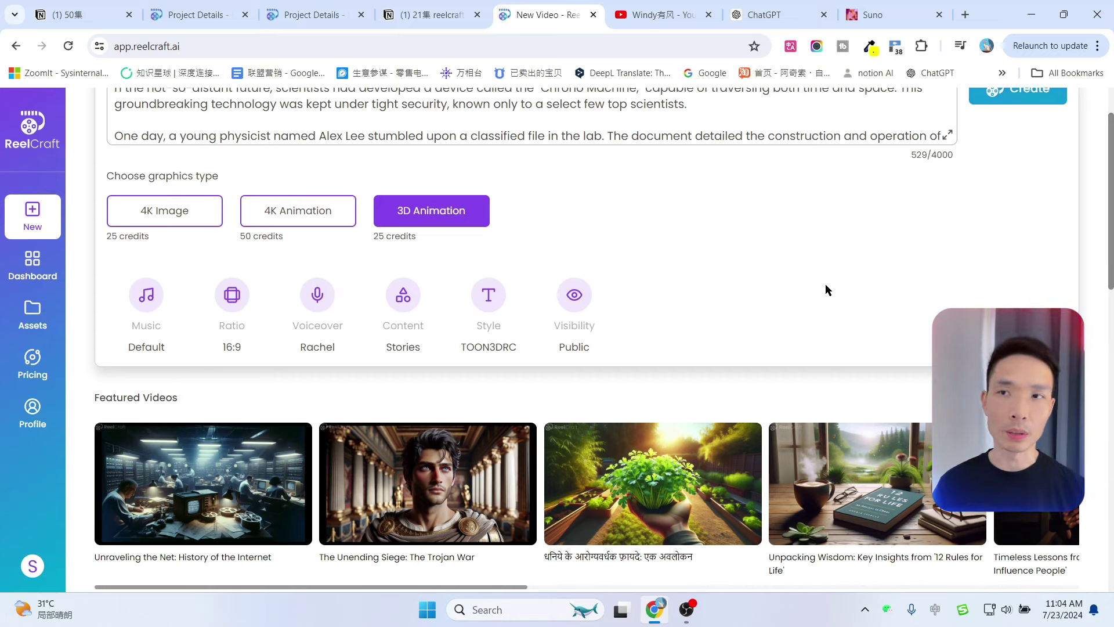
pyautogui.click(332, 295)
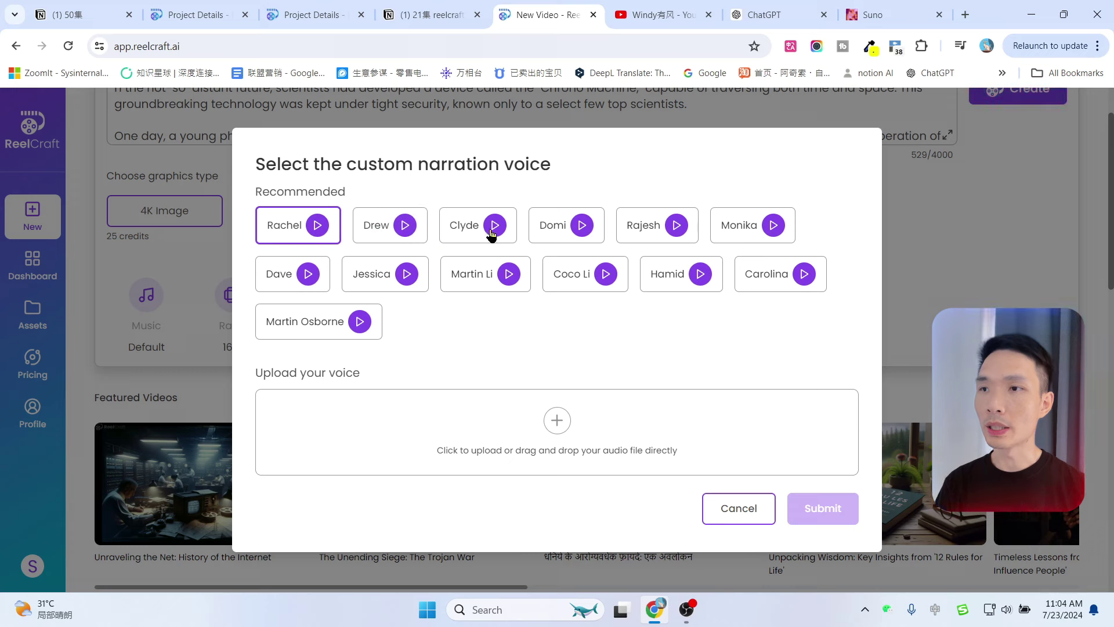
pyautogui.moveTo(497, 232)
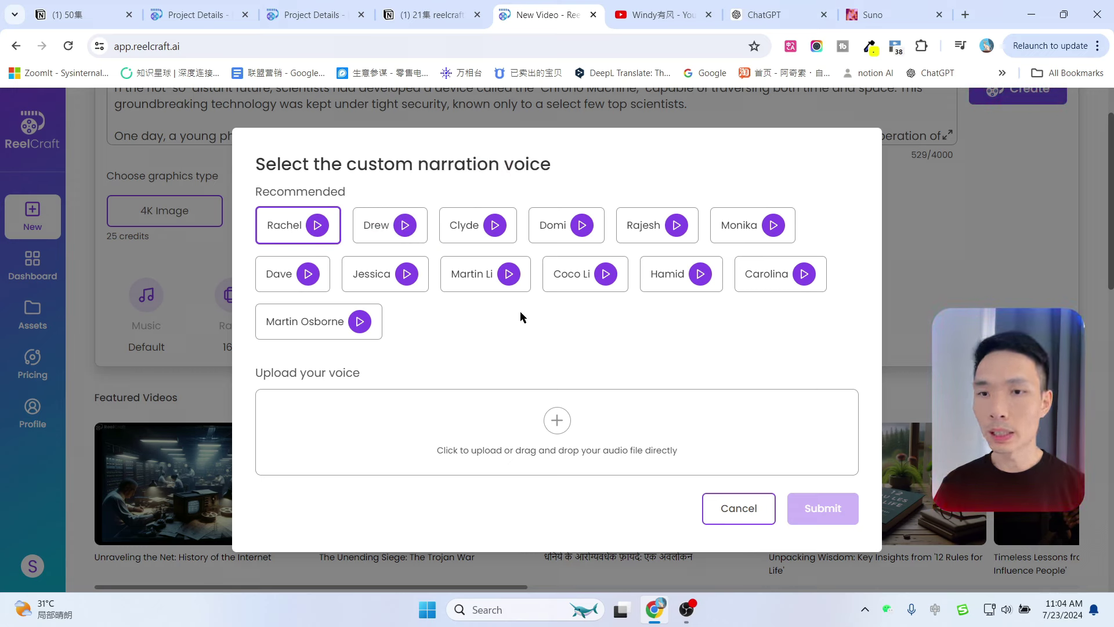
pyautogui.moveTo(506, 283)
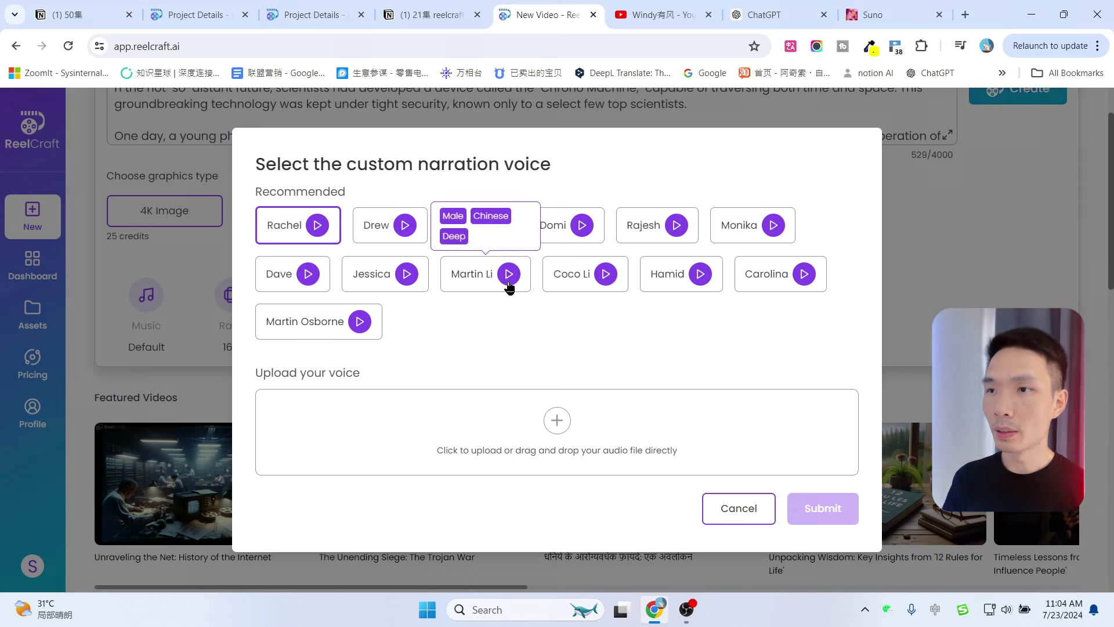
pyautogui.click(508, 280)
pyautogui.moveTo(606, 280)
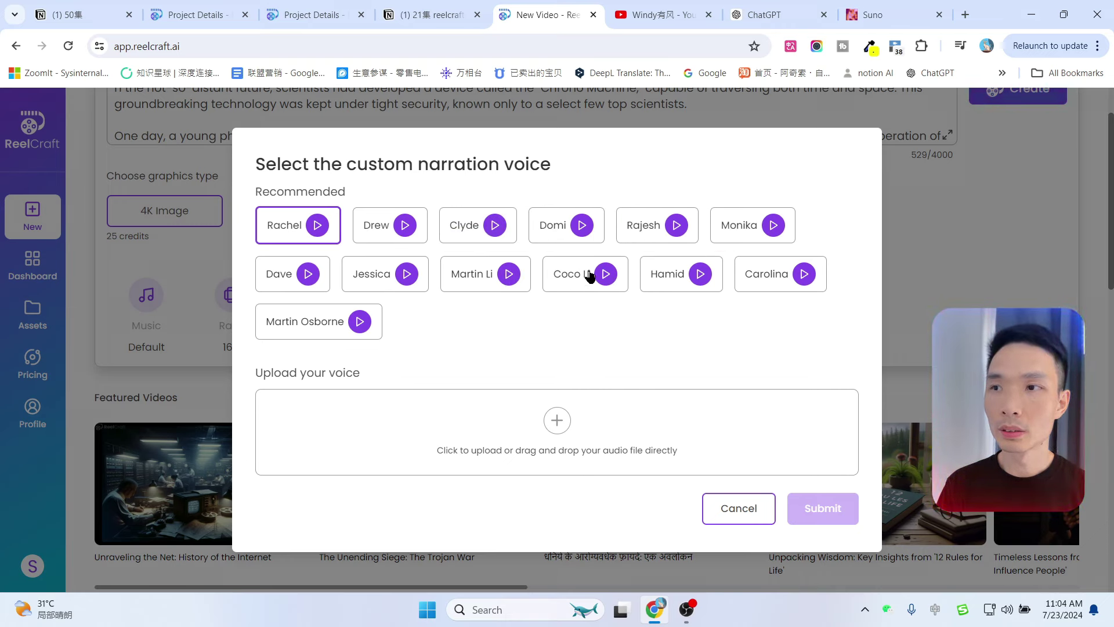
pyautogui.click(376, 226)
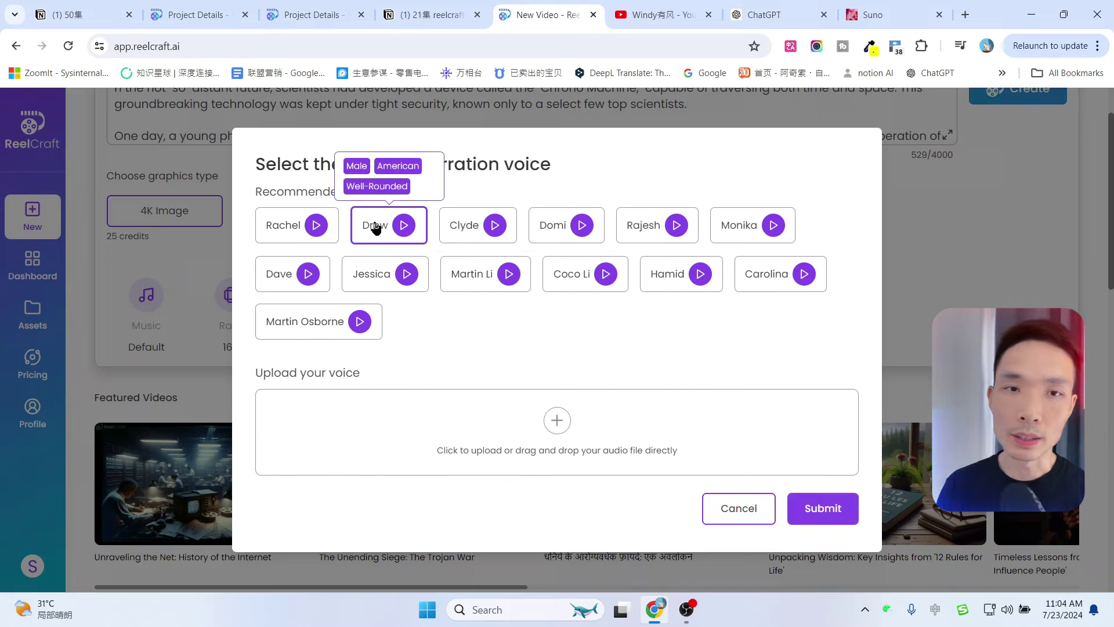
pyautogui.click(823, 508)
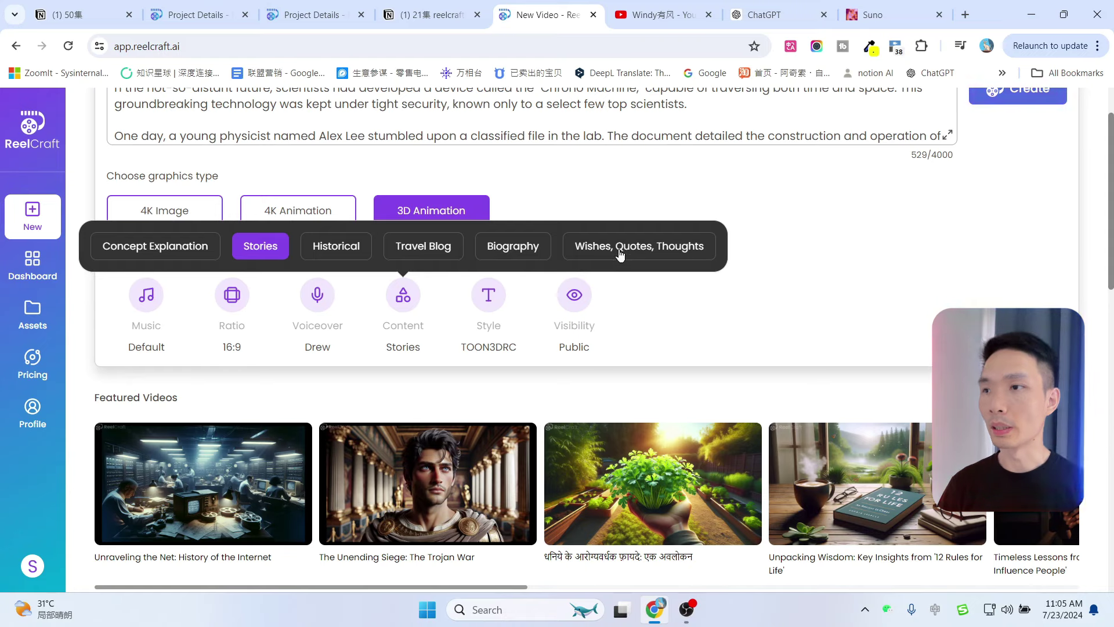
# Try the Historical and Concept Explanation content types for the video, and look at the available styles
pyautogui.click(337, 246)
pyautogui.click(476, 297)
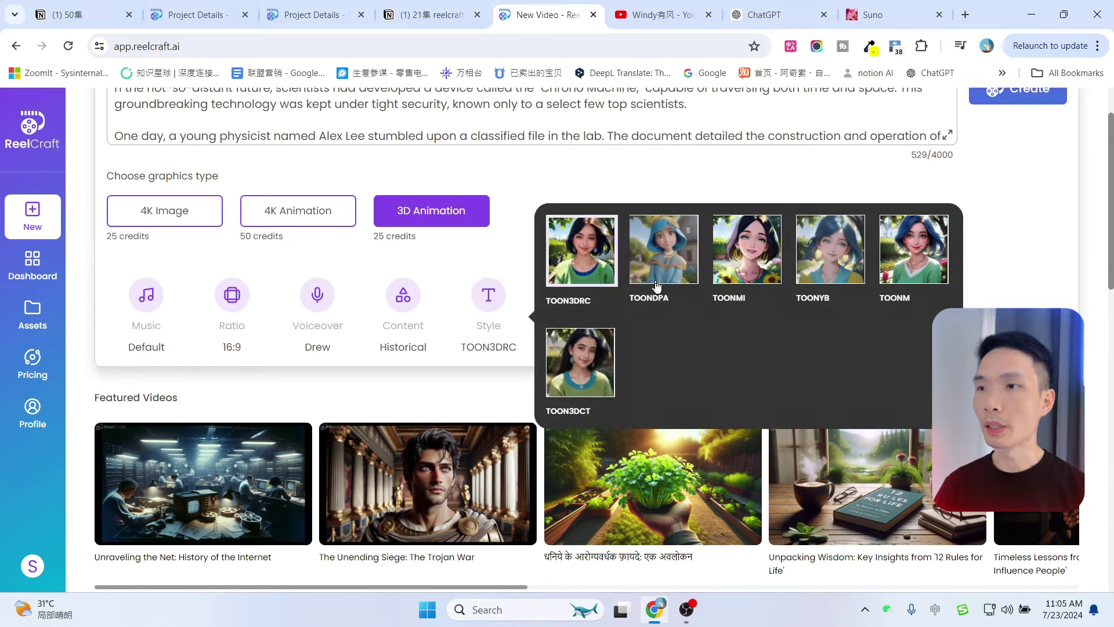
pyautogui.click(400, 296)
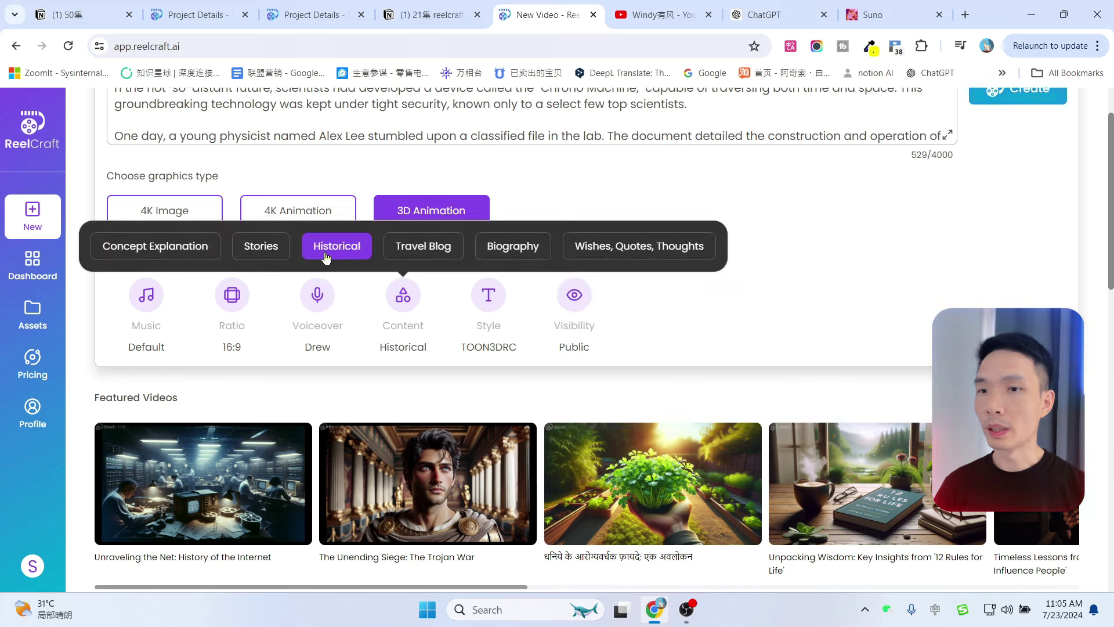
pyautogui.click(212, 247)
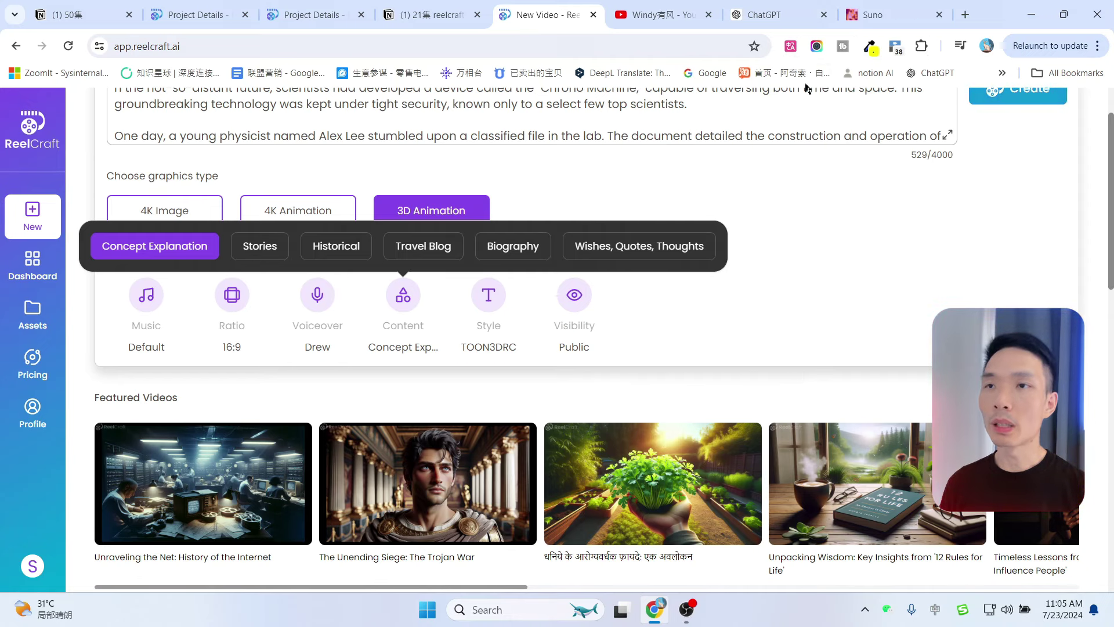
# Translate the ReelCraft page into Simplified Chinese with Google Translate, and set the content type to Stories
pyautogui.click(792, 47)
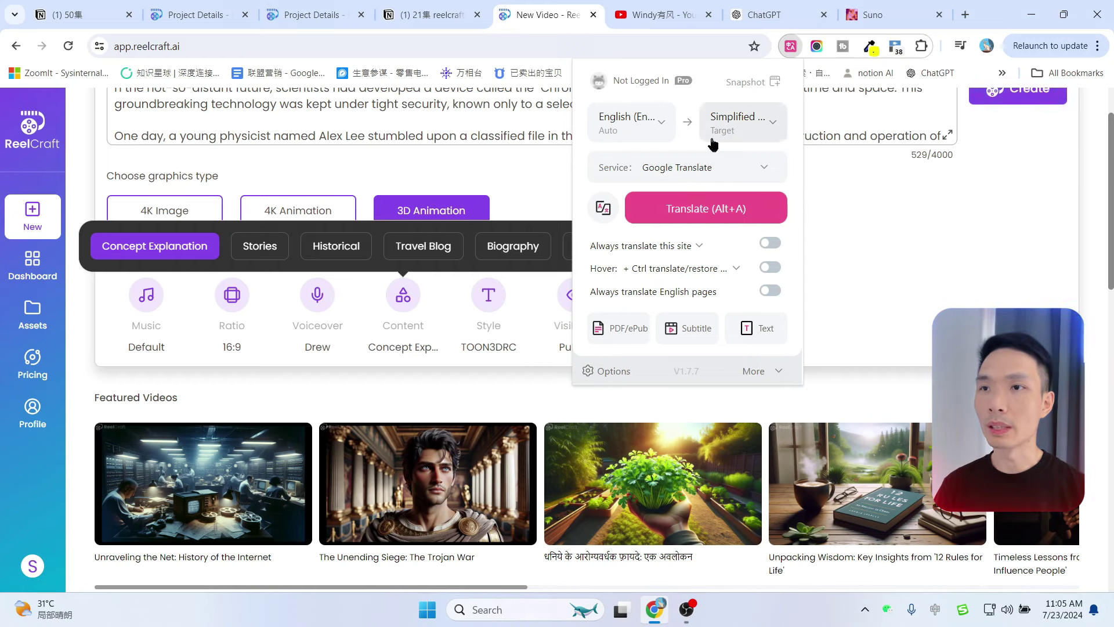
pyautogui.click(702, 216)
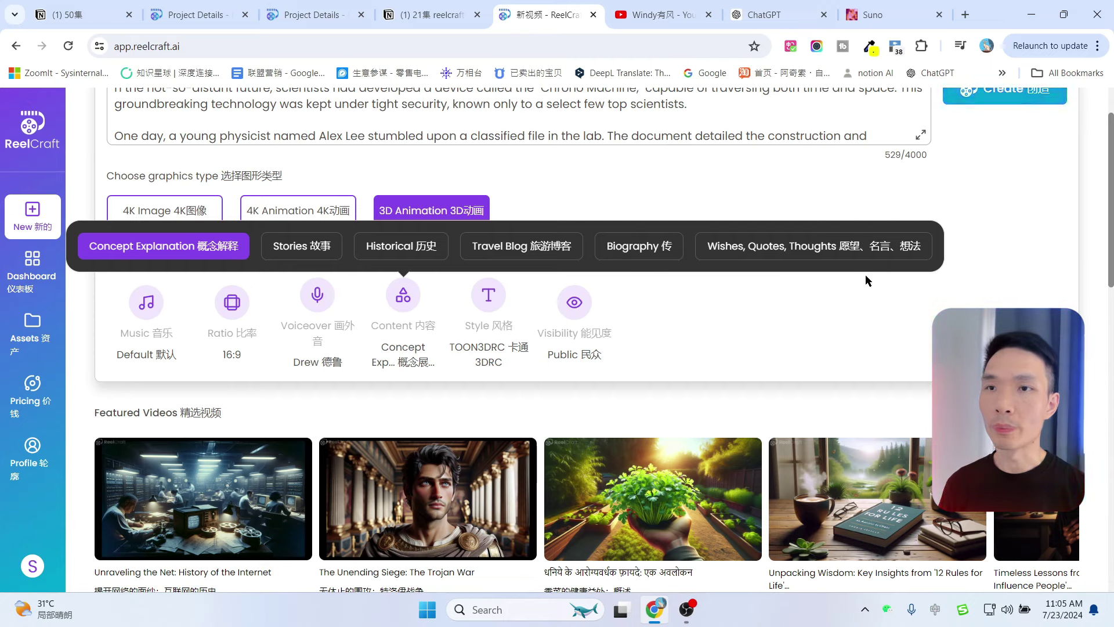
pyautogui.click(318, 246)
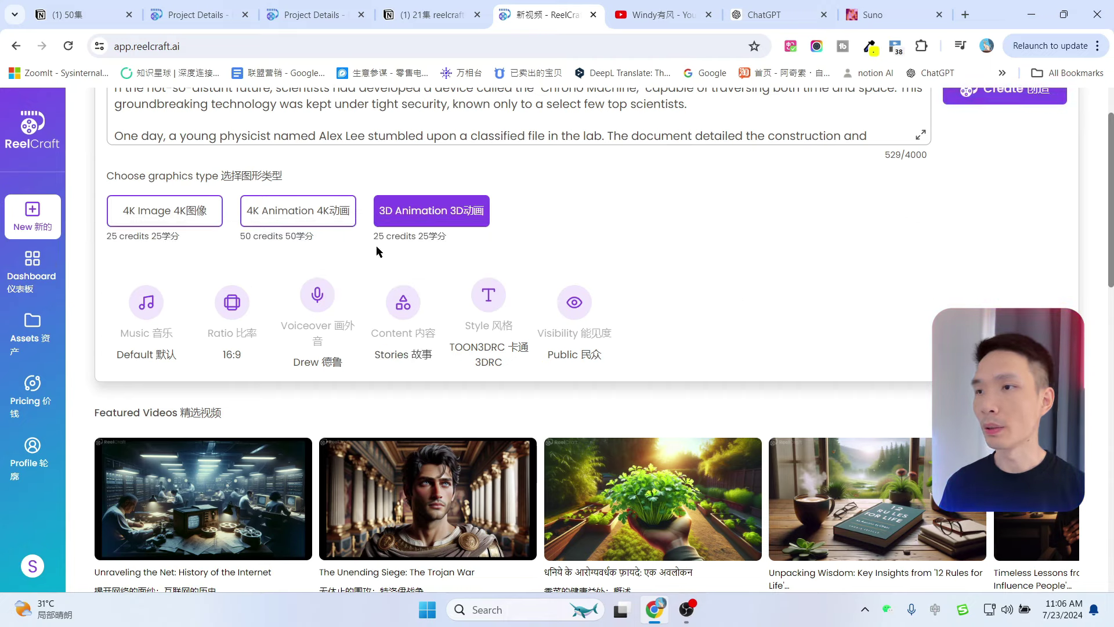
# Set the 3D animation style of the new video to TOONM
pyautogui.scroll(1, 642, 238)
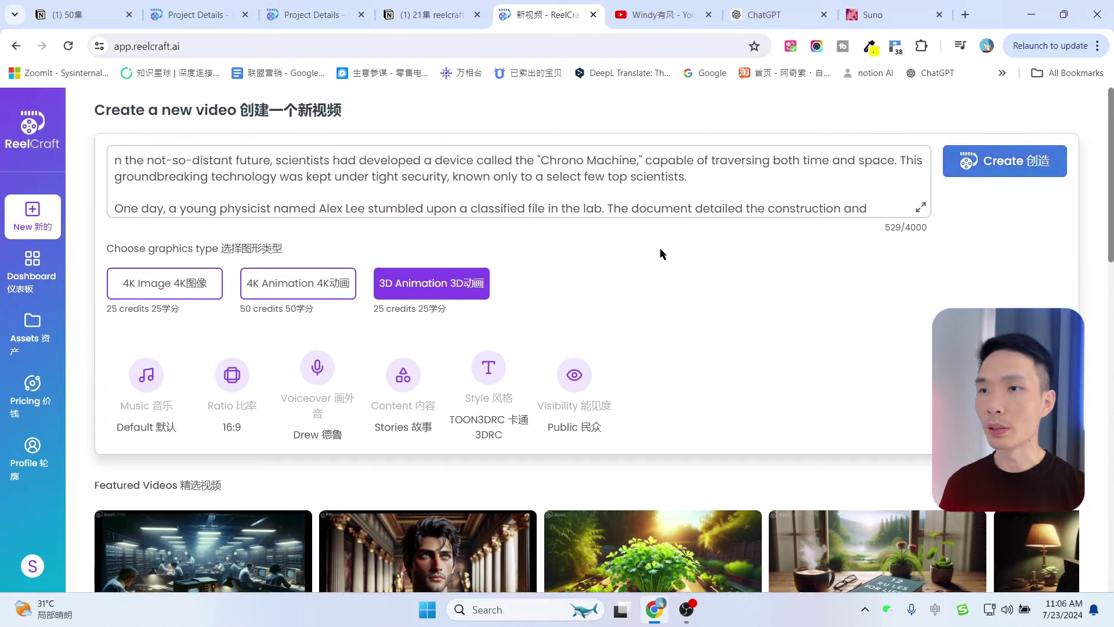
pyautogui.scroll(-1, 580, 261)
pyautogui.click(488, 295)
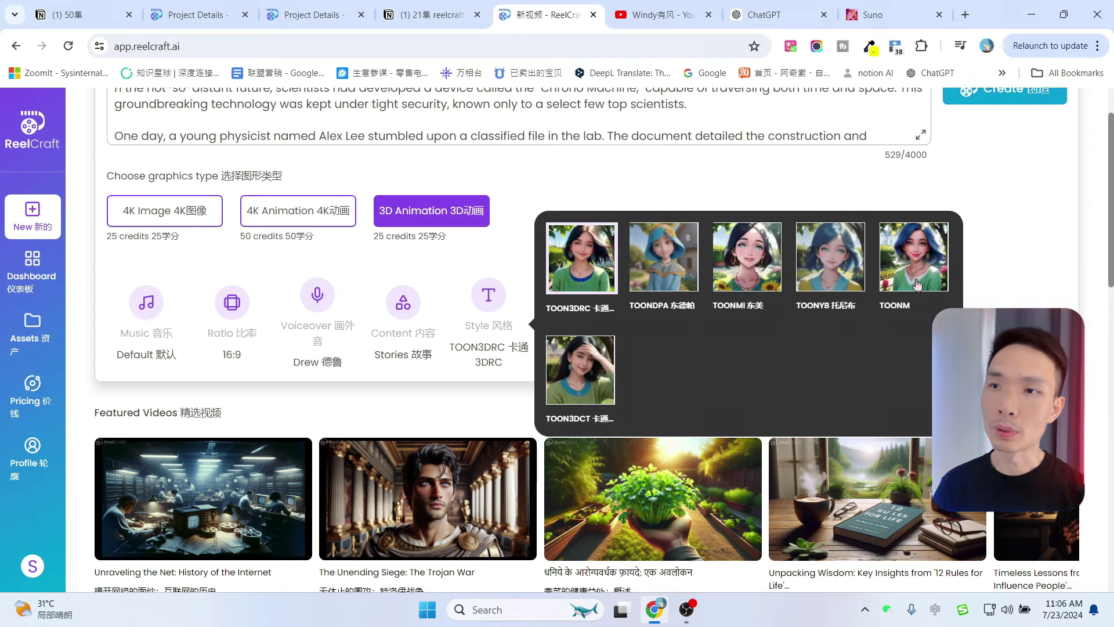
pyautogui.click(913, 259)
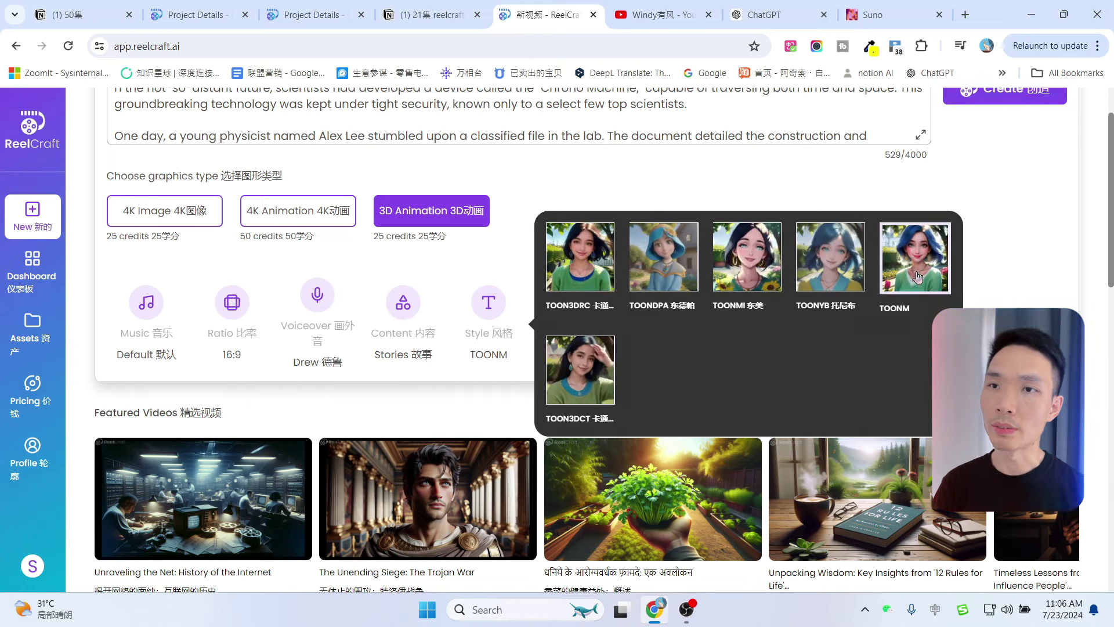
# View the visibility options, and browse the featured shorts and book review examples on the page
pyautogui.click(578, 300)
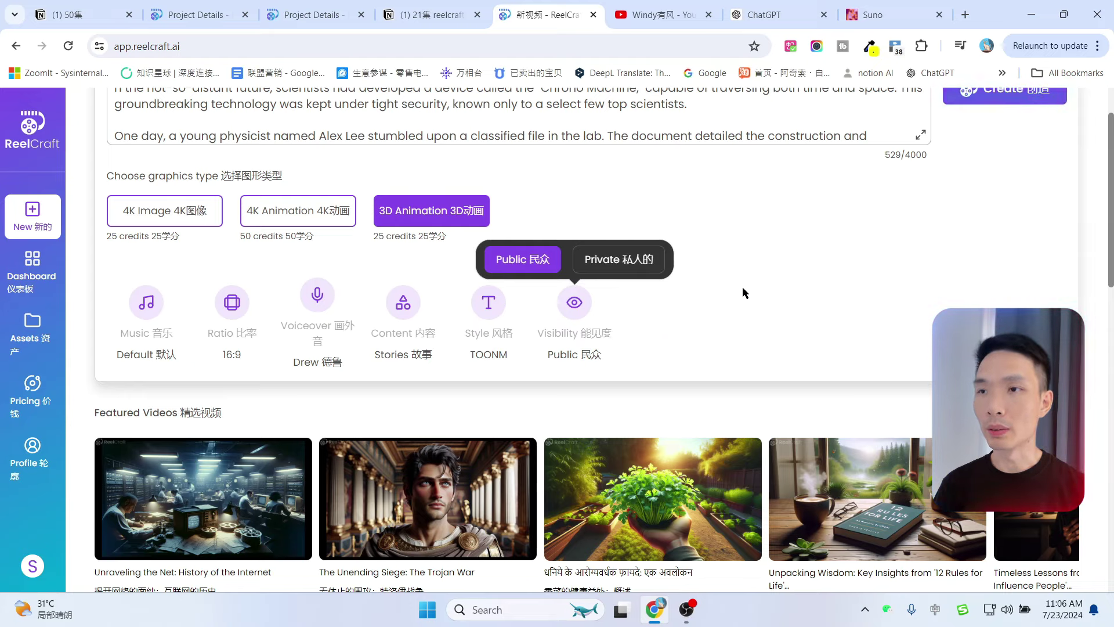
pyautogui.scroll(-9, 798, 296)
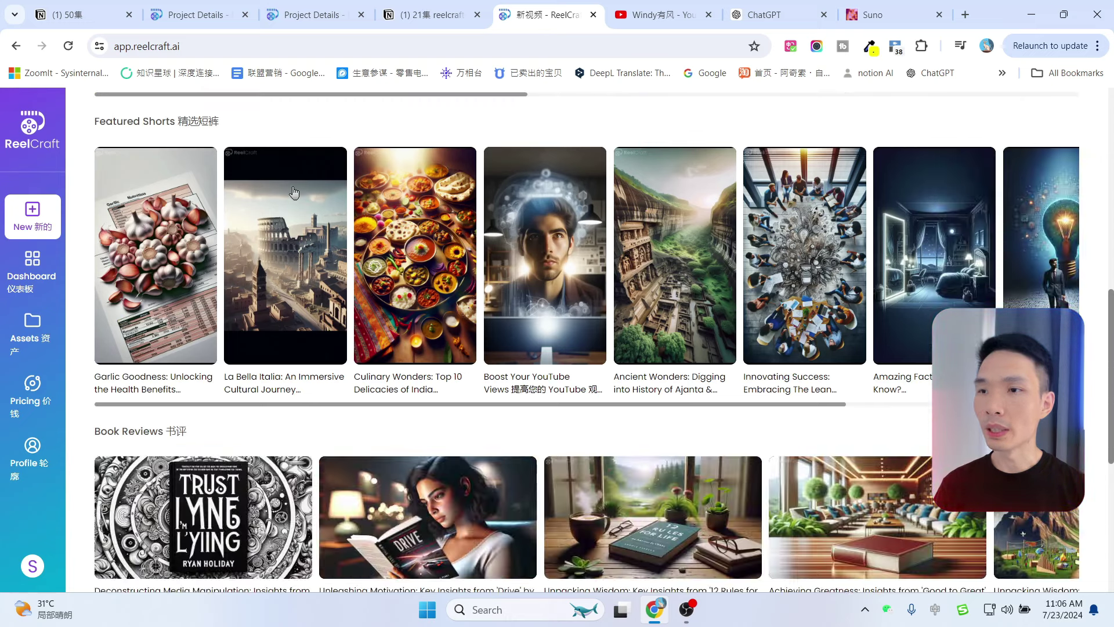
pyautogui.scroll(-6, 485, 261)
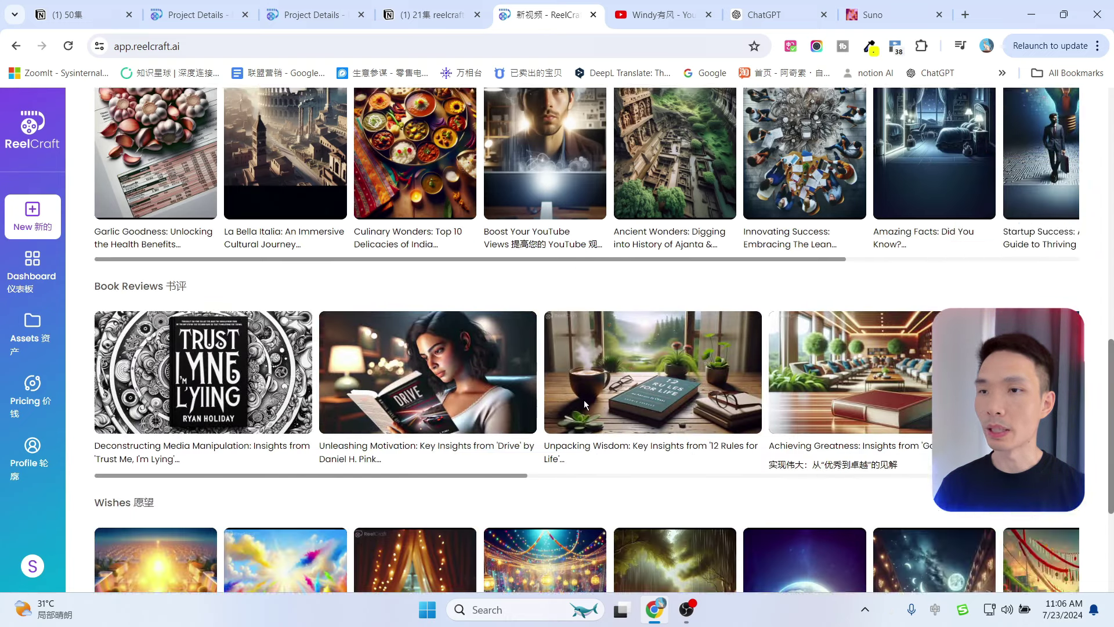
# Set the visibility of the new video to Public
pyautogui.scroll(12, 590, 428)
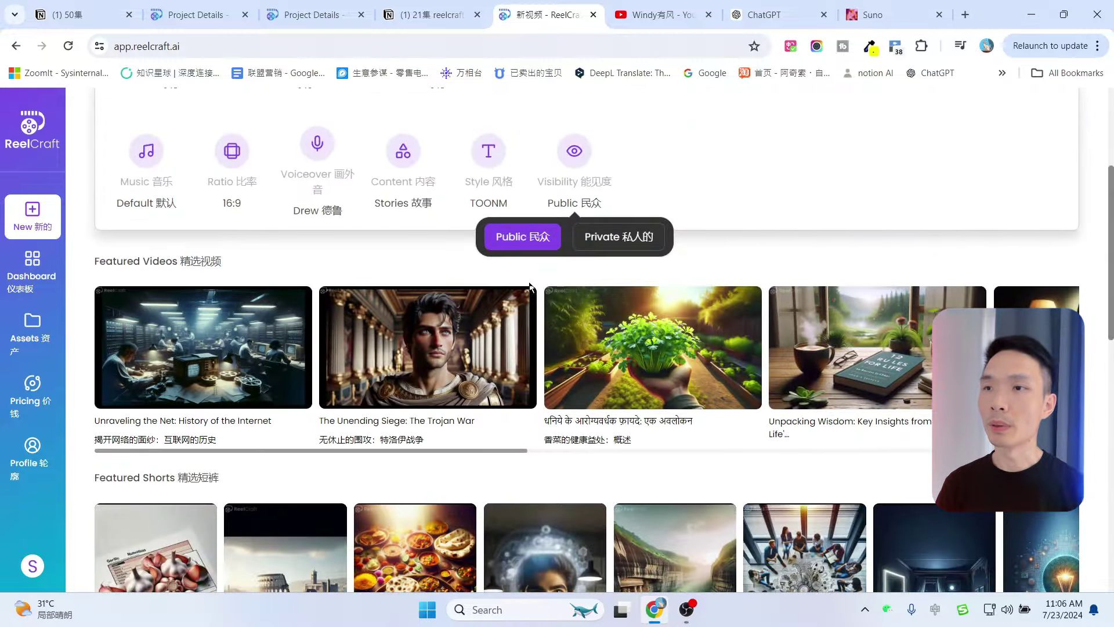
pyautogui.click(524, 239)
pyautogui.scroll(4, 798, 203)
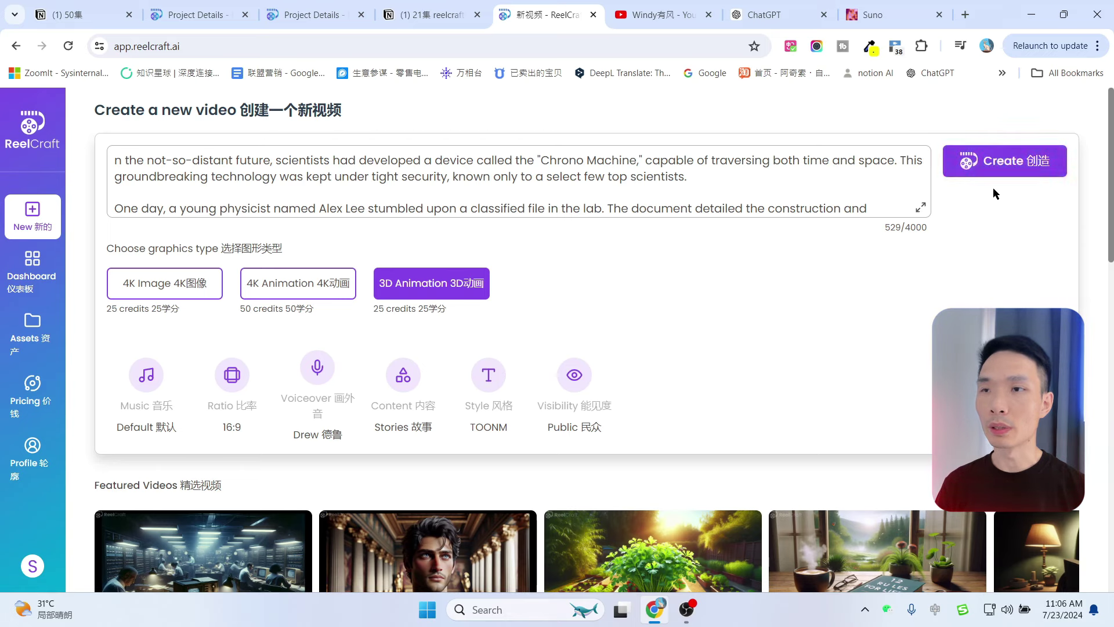
pyautogui.click(1006, 167)
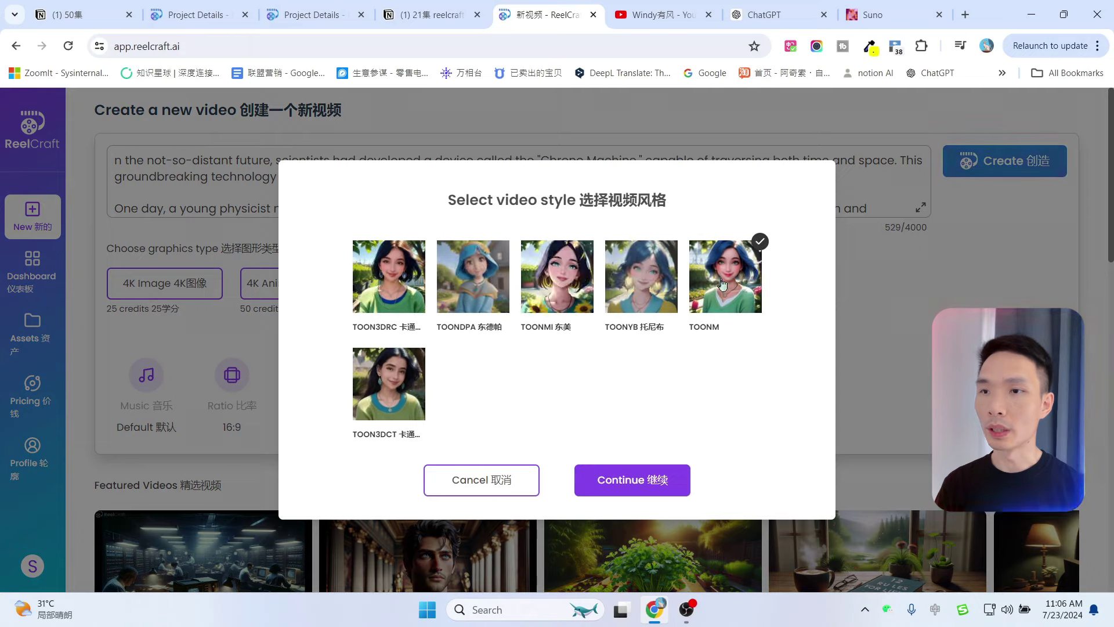
pyautogui.click(644, 480)
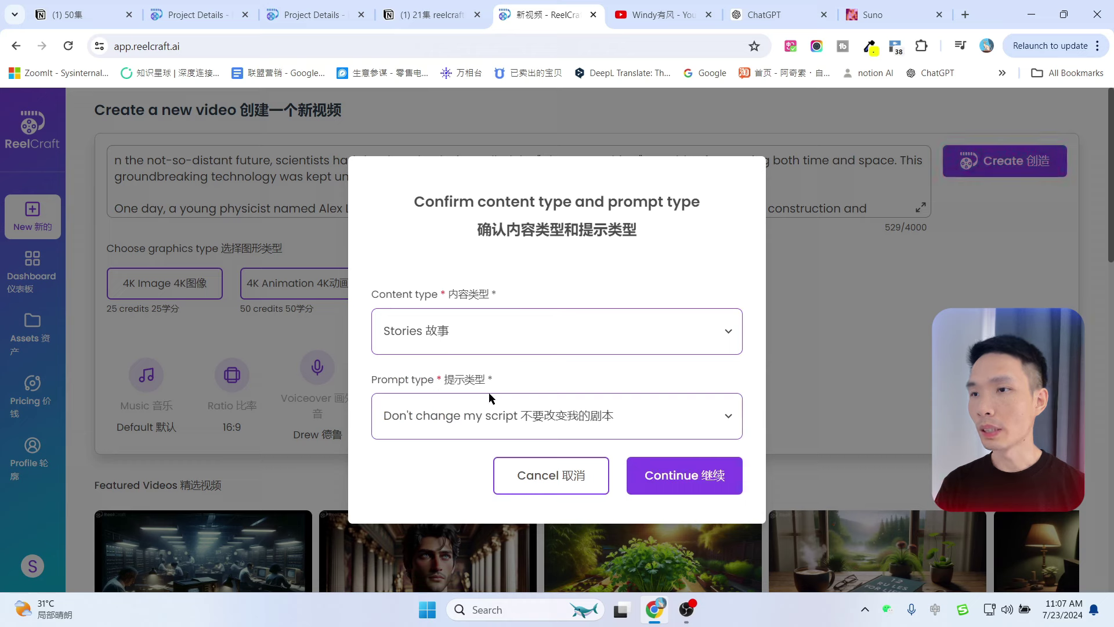
pyautogui.click(642, 416)
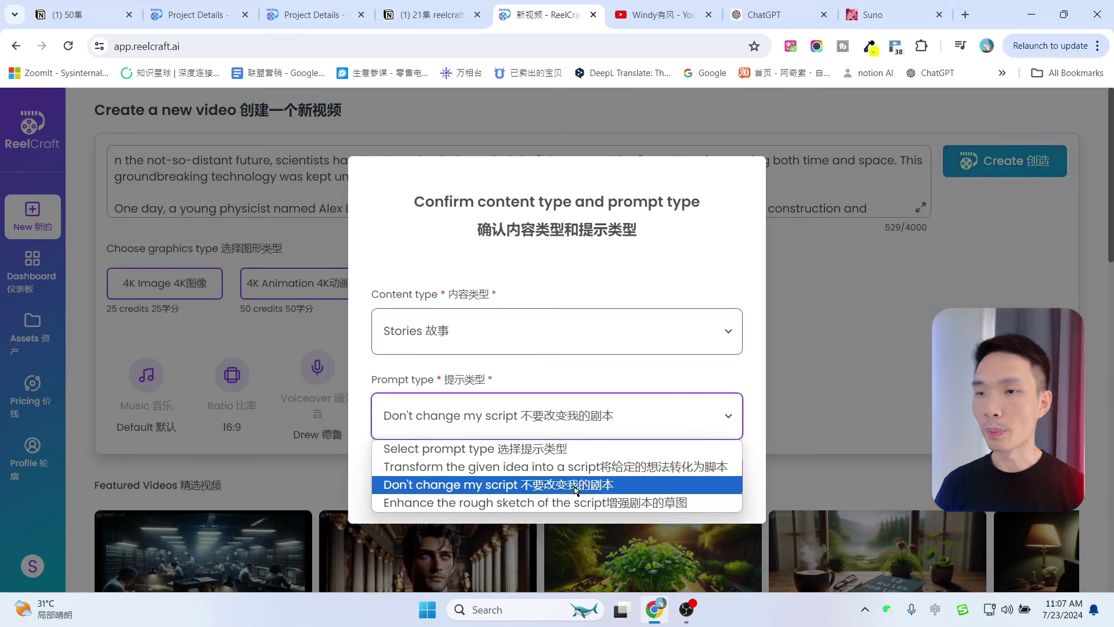
pyautogui.click(899, 302)
pyautogui.click(548, 477)
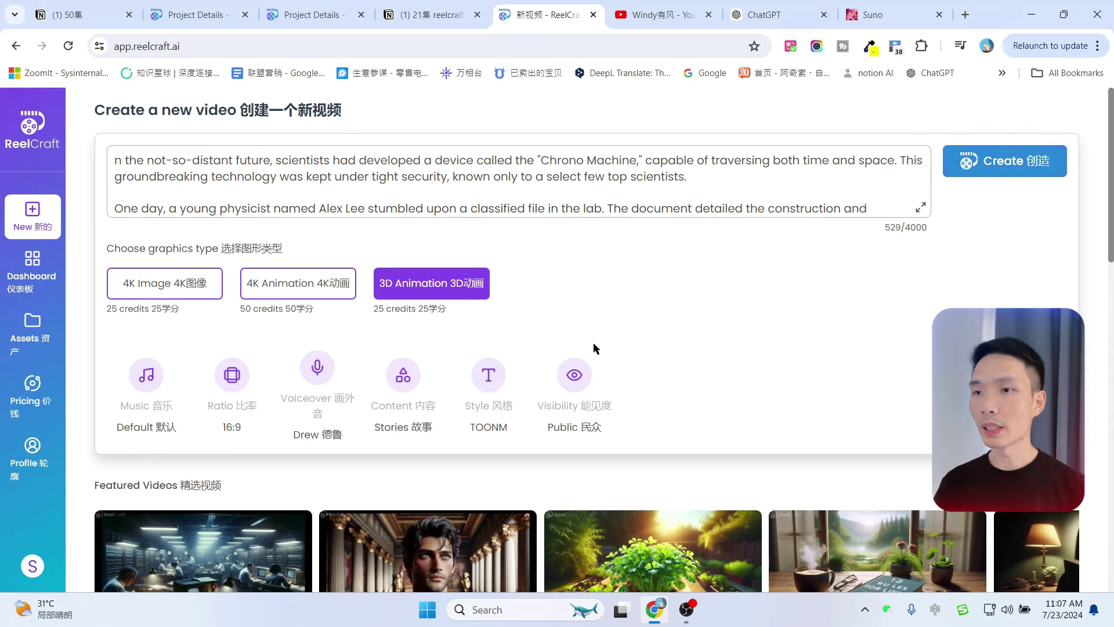
# Create the video with the TOONM style, the Stories content type and the "Don't change my script" prompt type
pyautogui.click(997, 159)
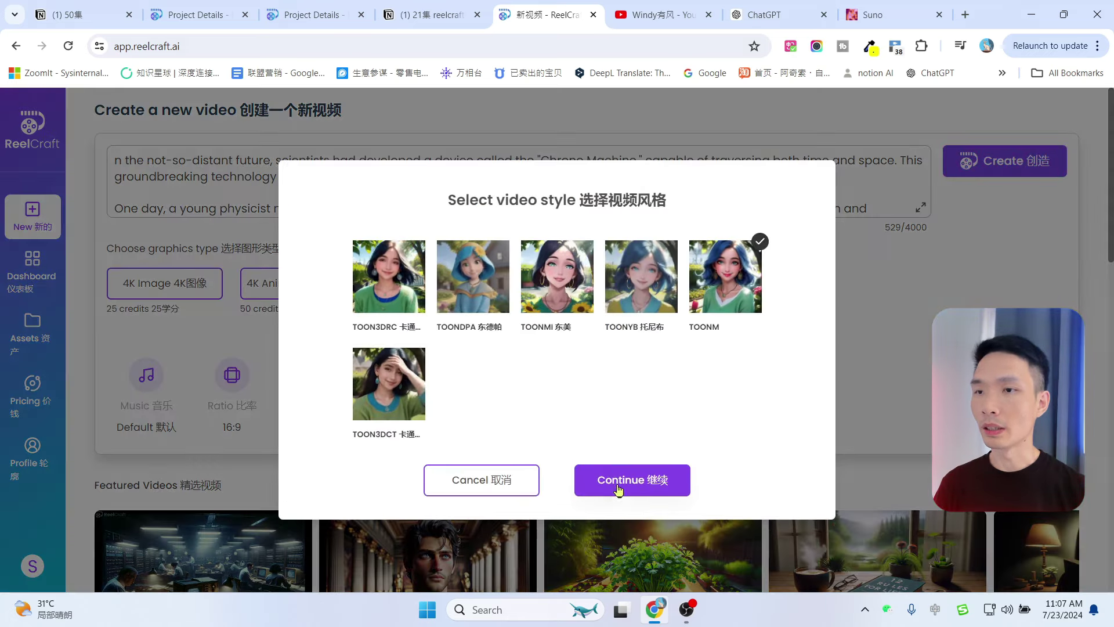
pyautogui.click(619, 490)
pyautogui.click(516, 416)
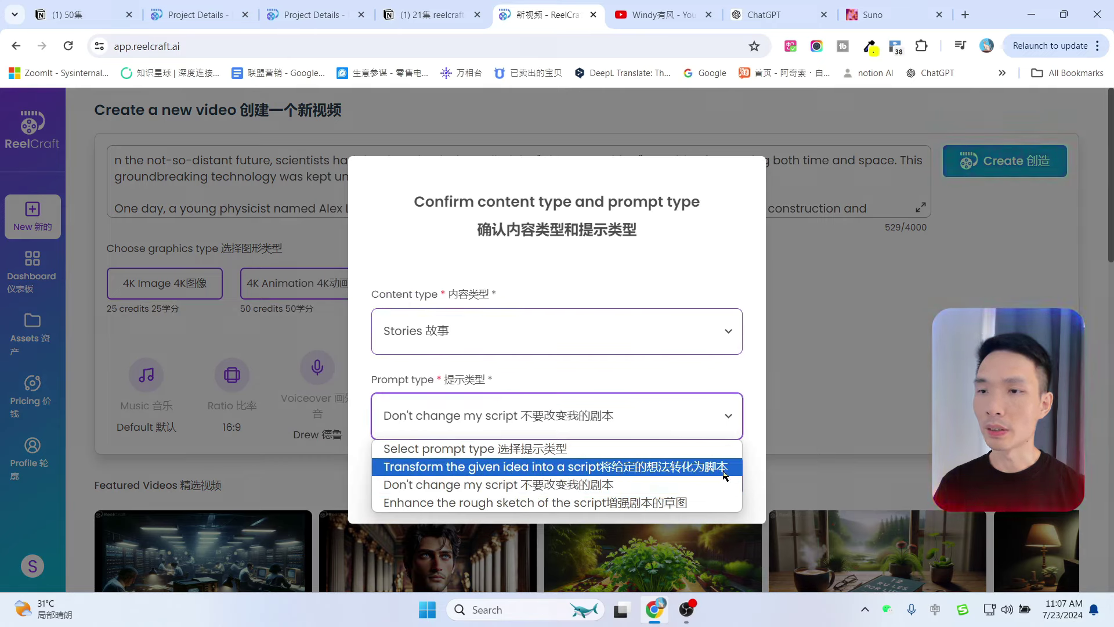
pyautogui.click(549, 492)
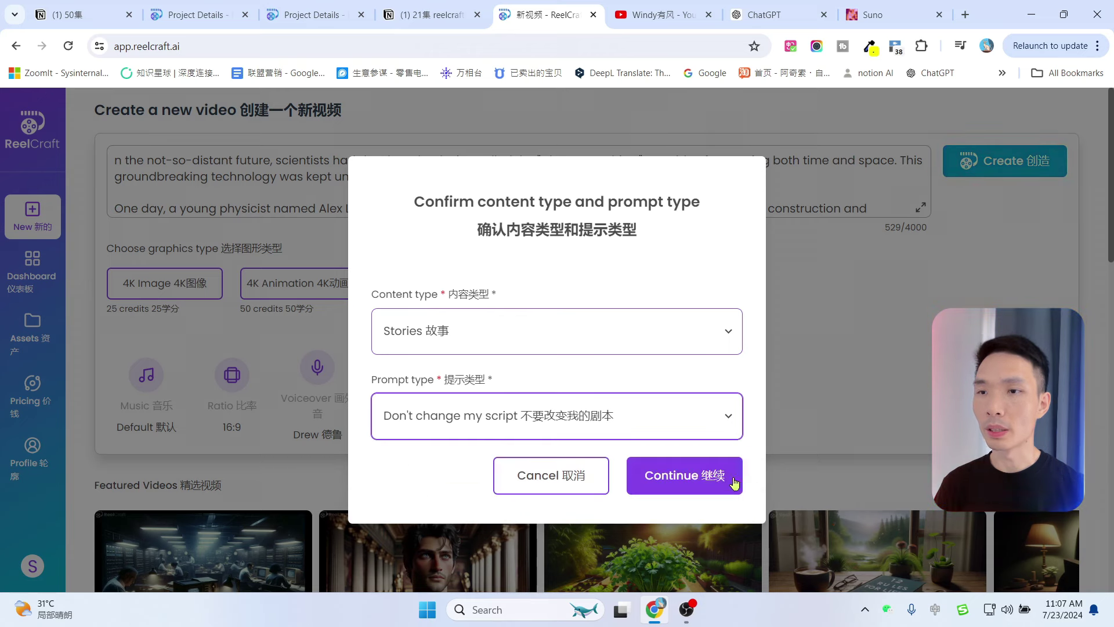
pyautogui.click(704, 482)
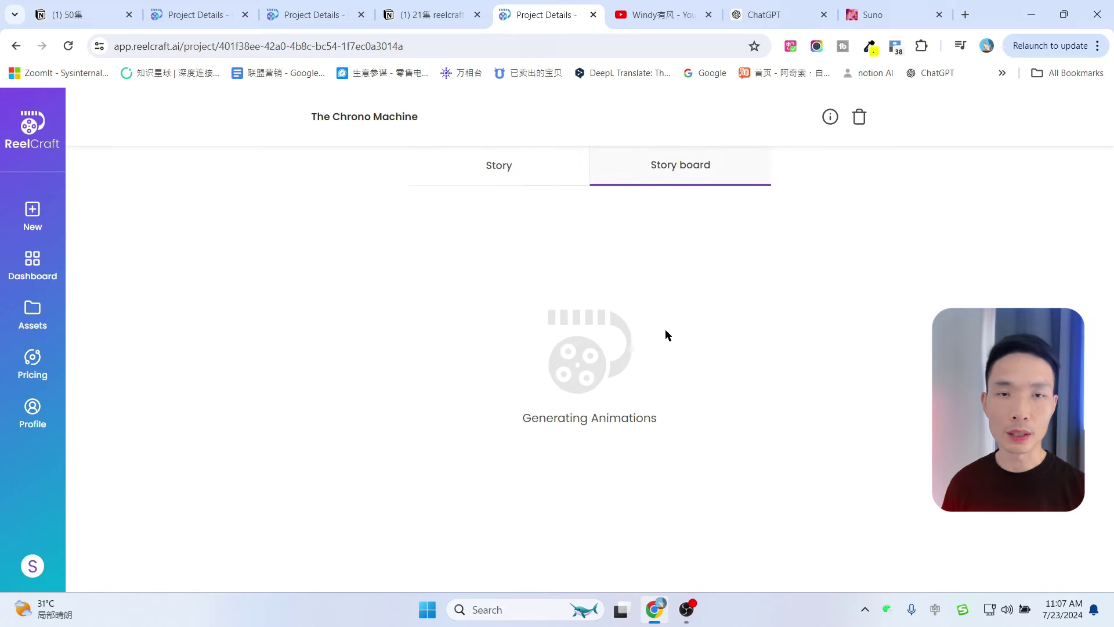
pyautogui.hotkey('ctrl', 'Tab')
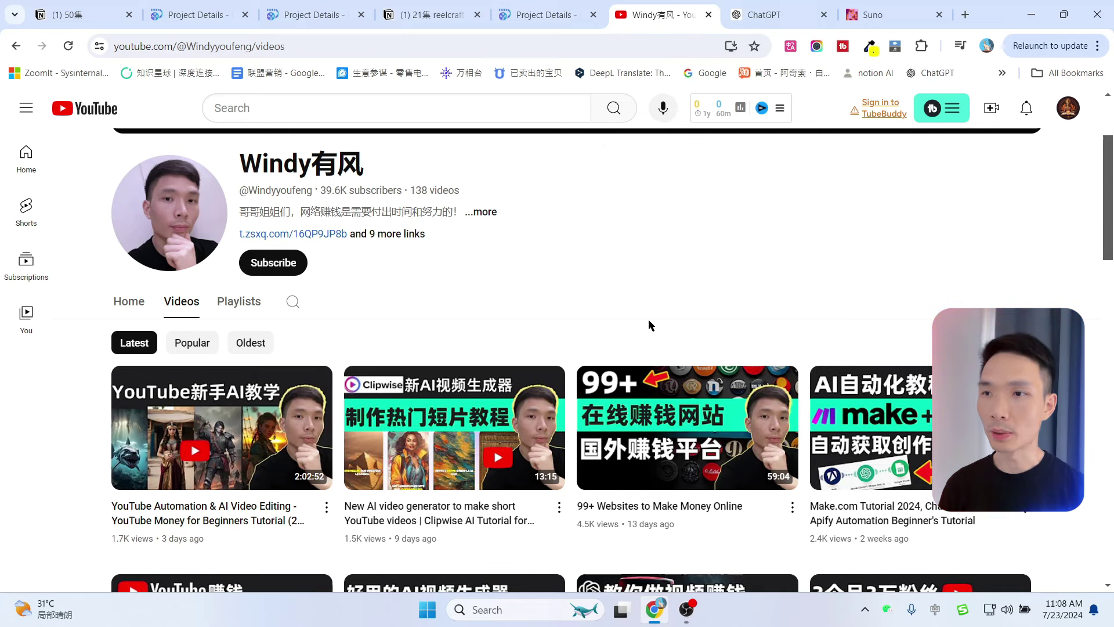
pyautogui.click(557, 15)
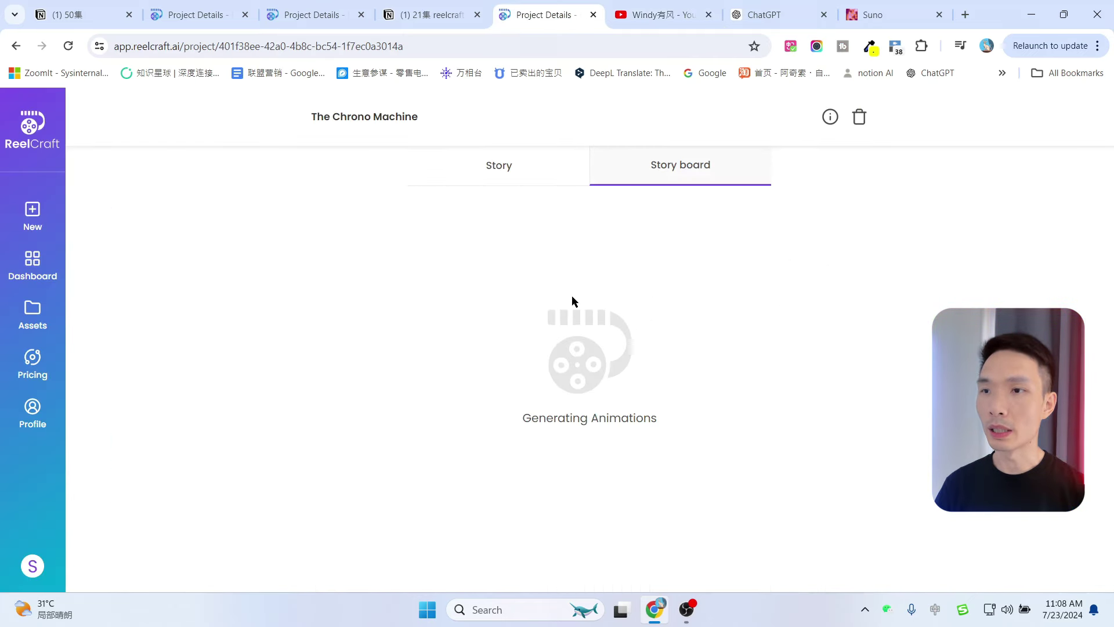
# Play the video of The Eldar Expedition project in full screen, and try to download it
pyautogui.click(306, 11)
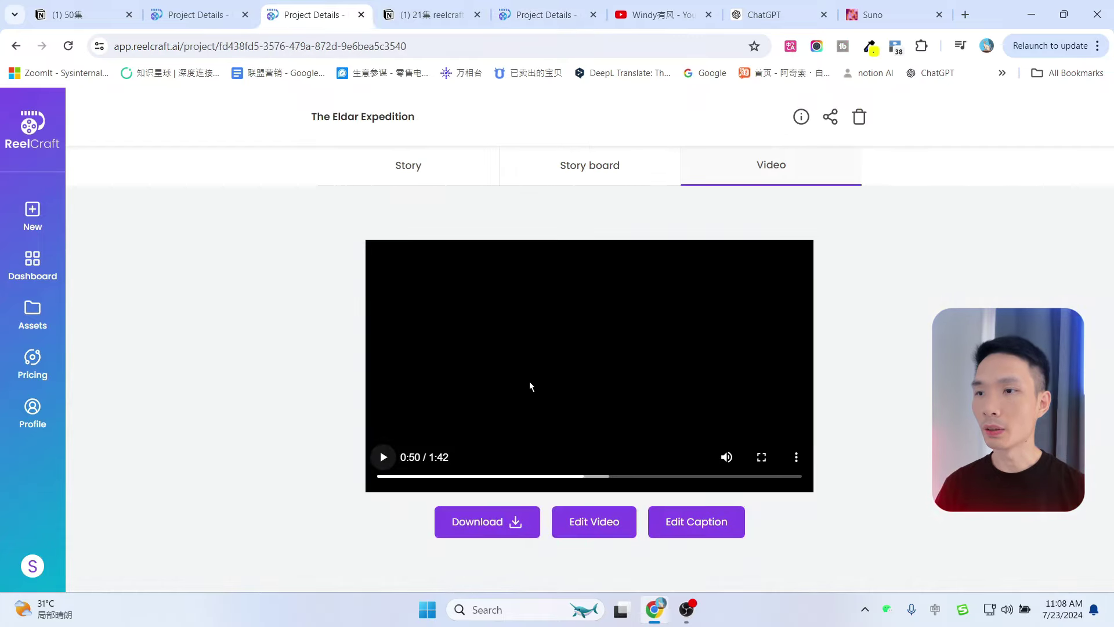
pyautogui.click(383, 457)
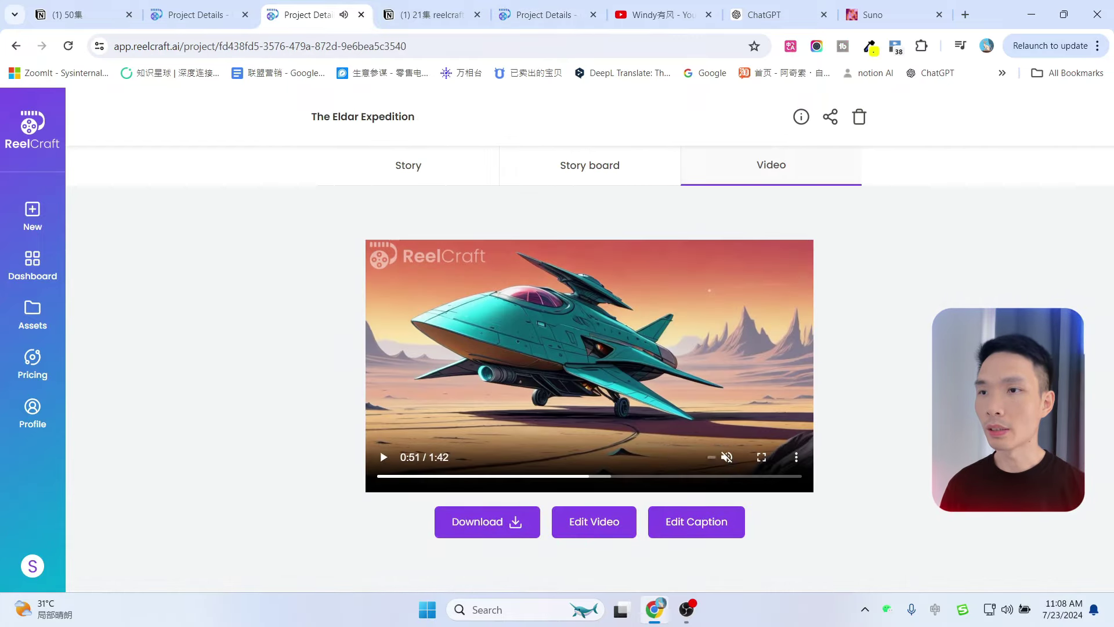
pyautogui.click(762, 456)
pyautogui.press('Escape')
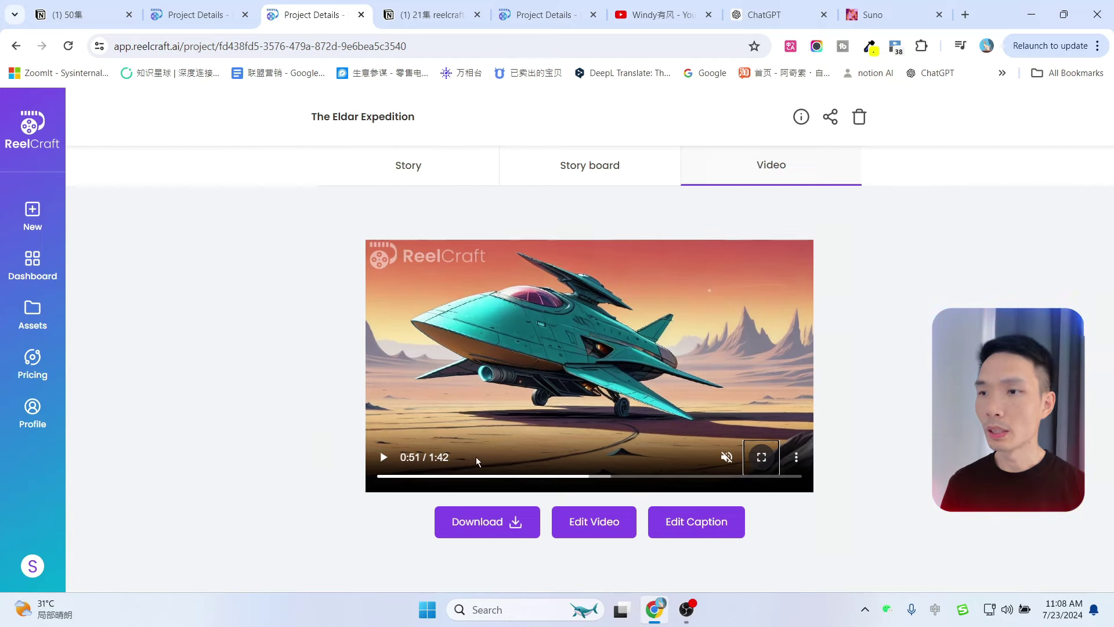
pyautogui.click(383, 457)
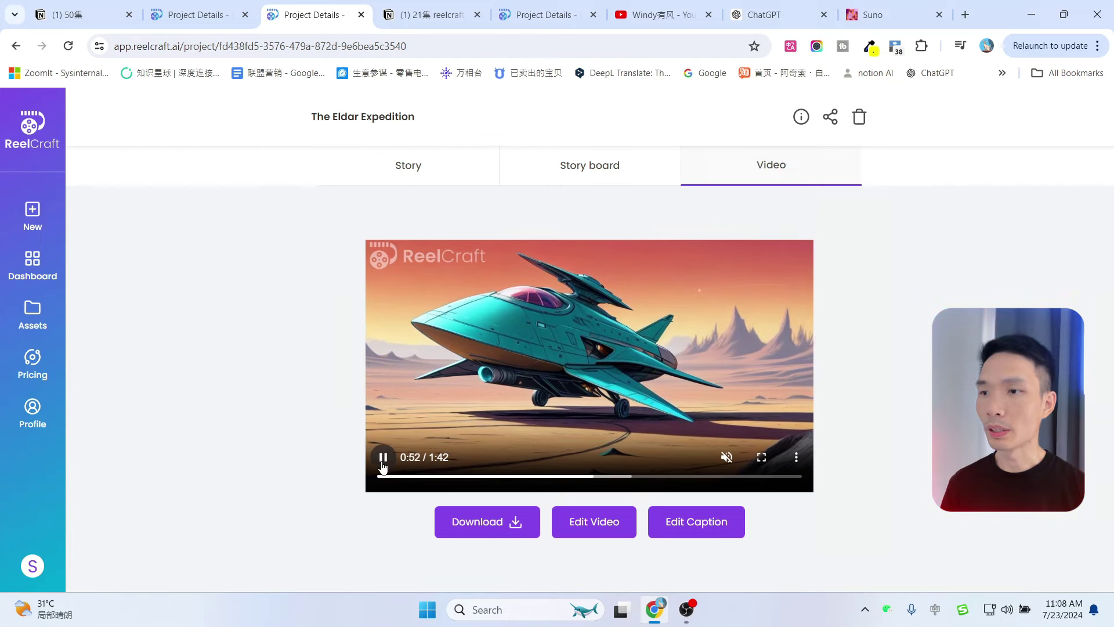
pyautogui.click(762, 456)
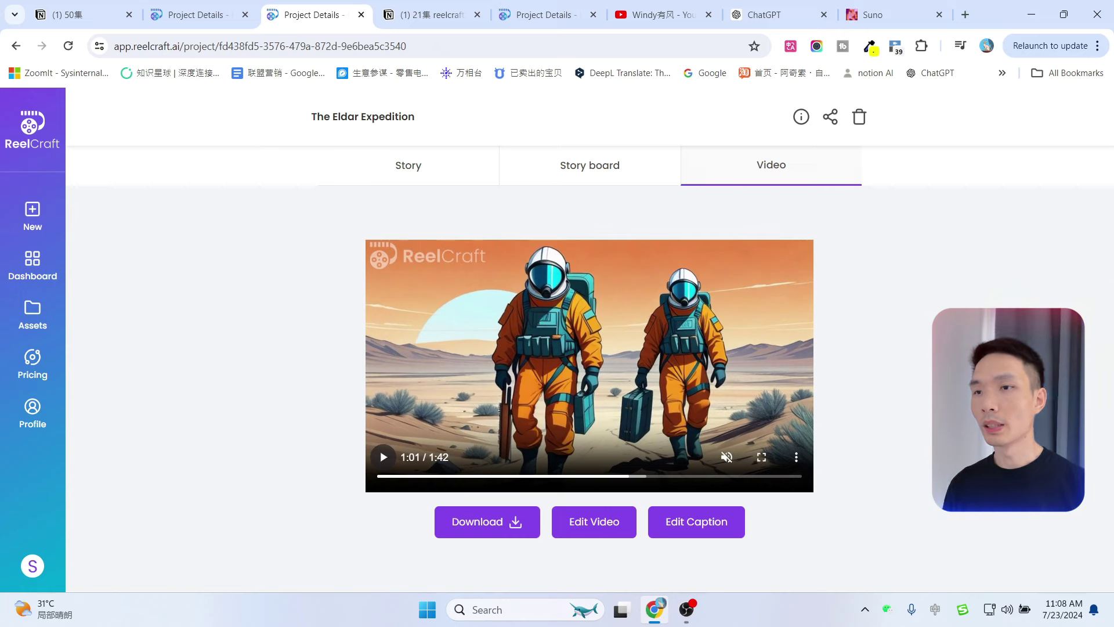
pyautogui.click(482, 524)
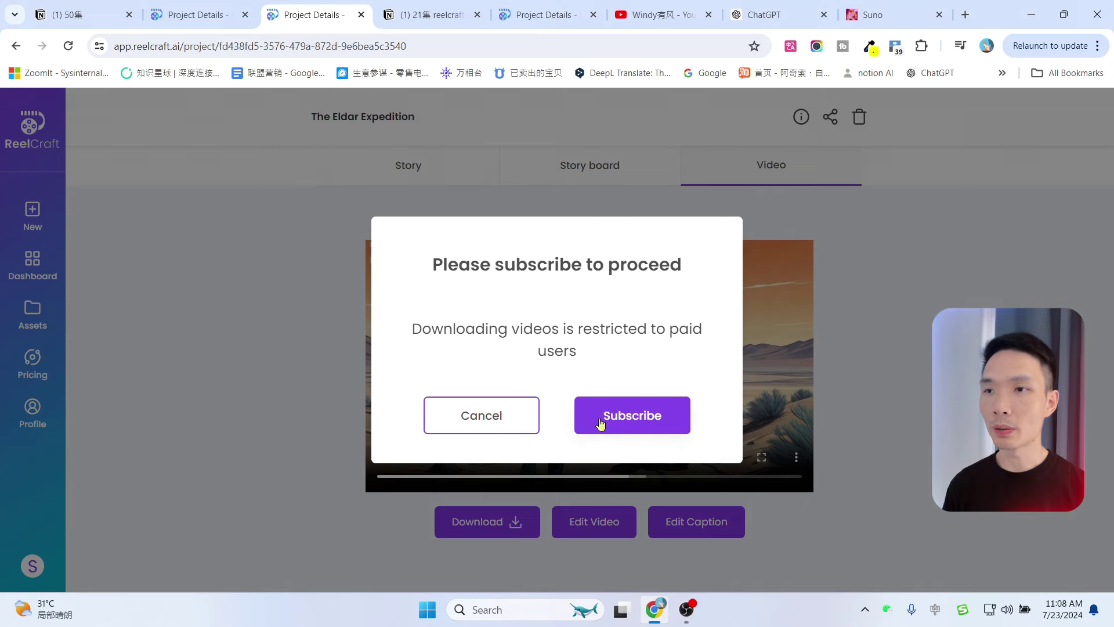
pyautogui.click(484, 428)
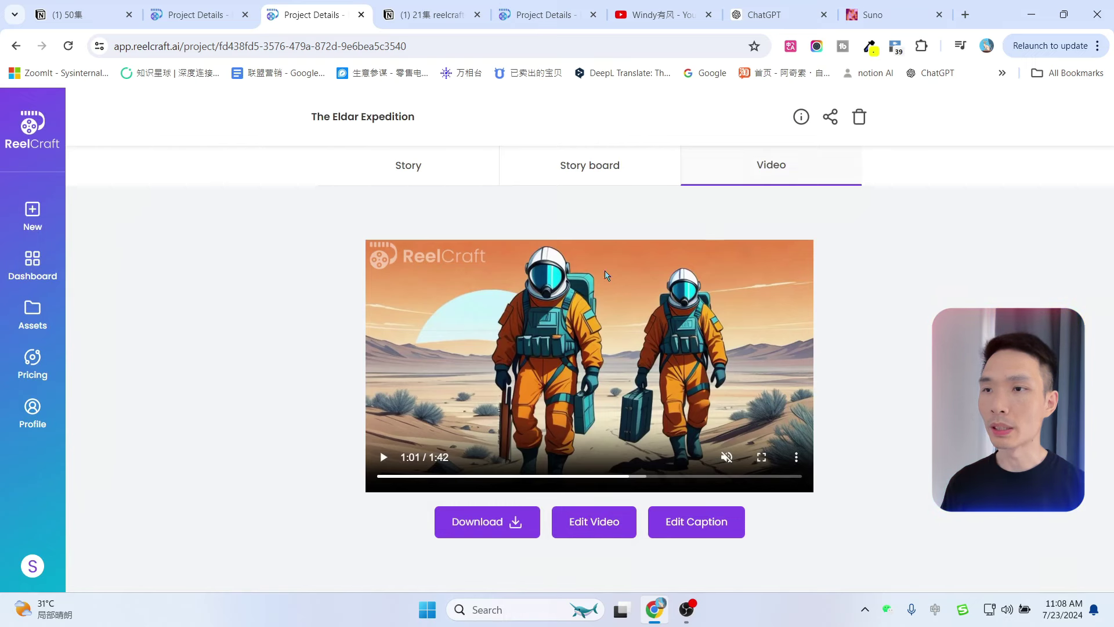
# Open The Eldar Expedition video for editing, and upload the picture of the woman in sunglasses as an overlay image
pyautogui.click(591, 528)
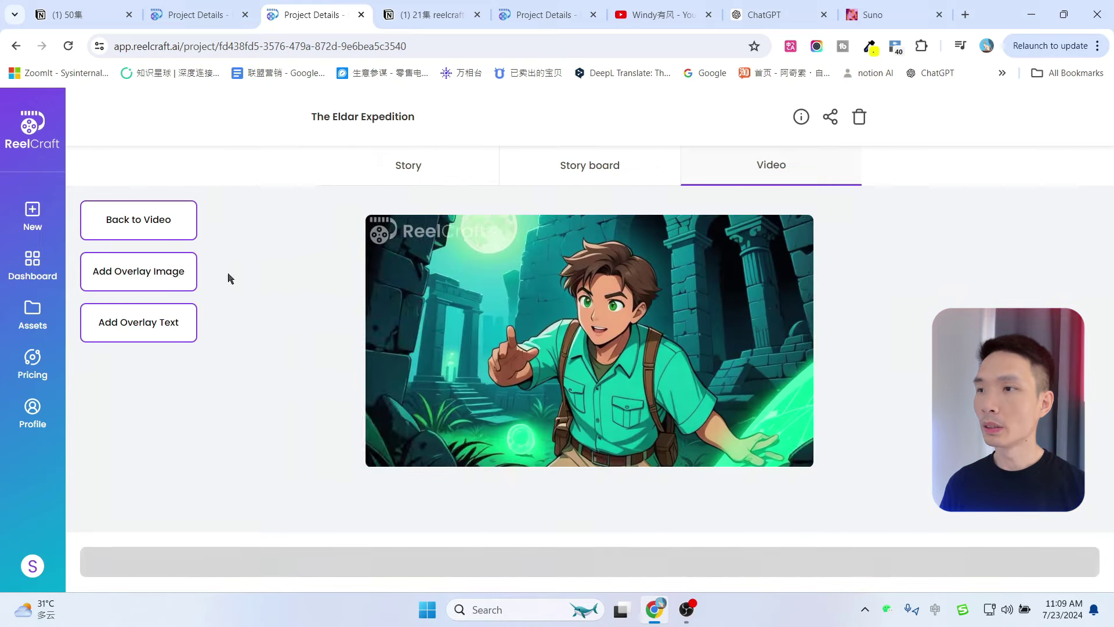
pyautogui.click(141, 279)
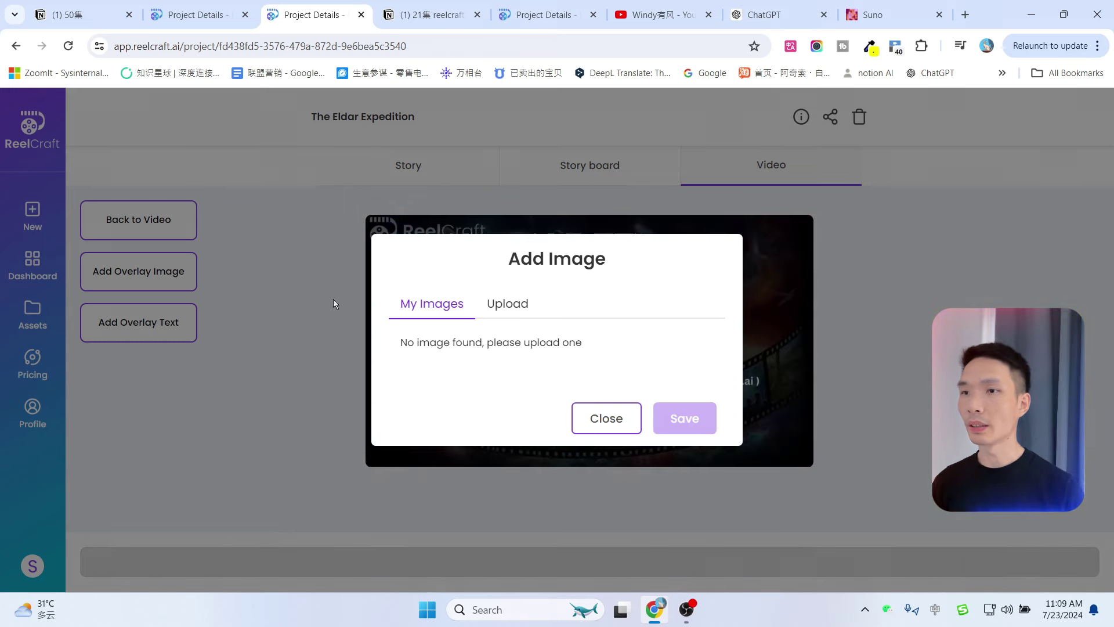
pyautogui.click(504, 310)
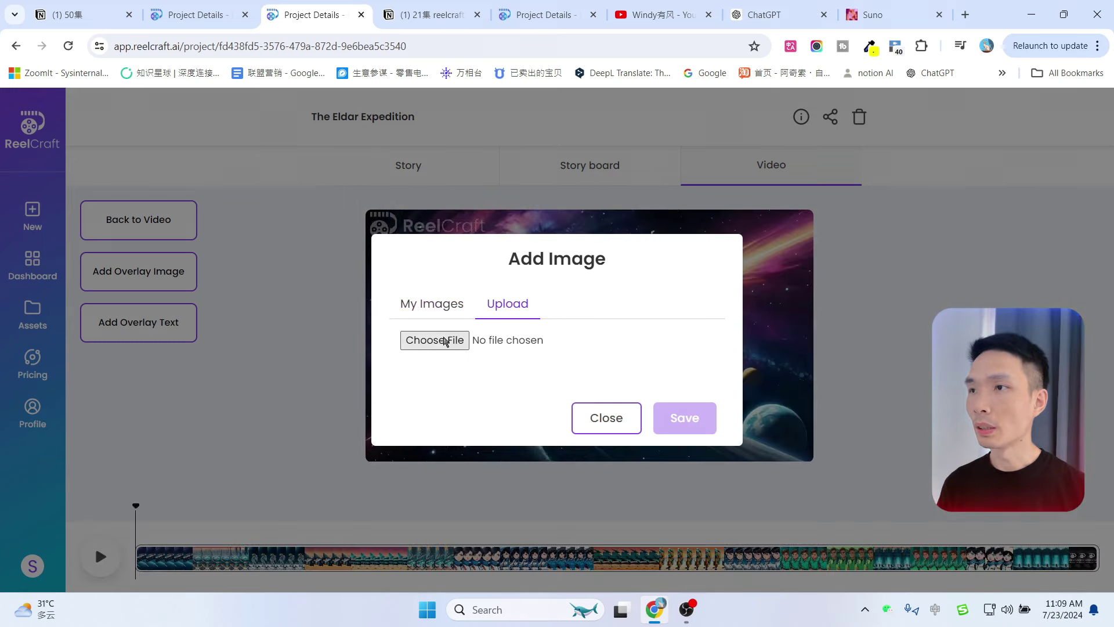
pyautogui.click(443, 340)
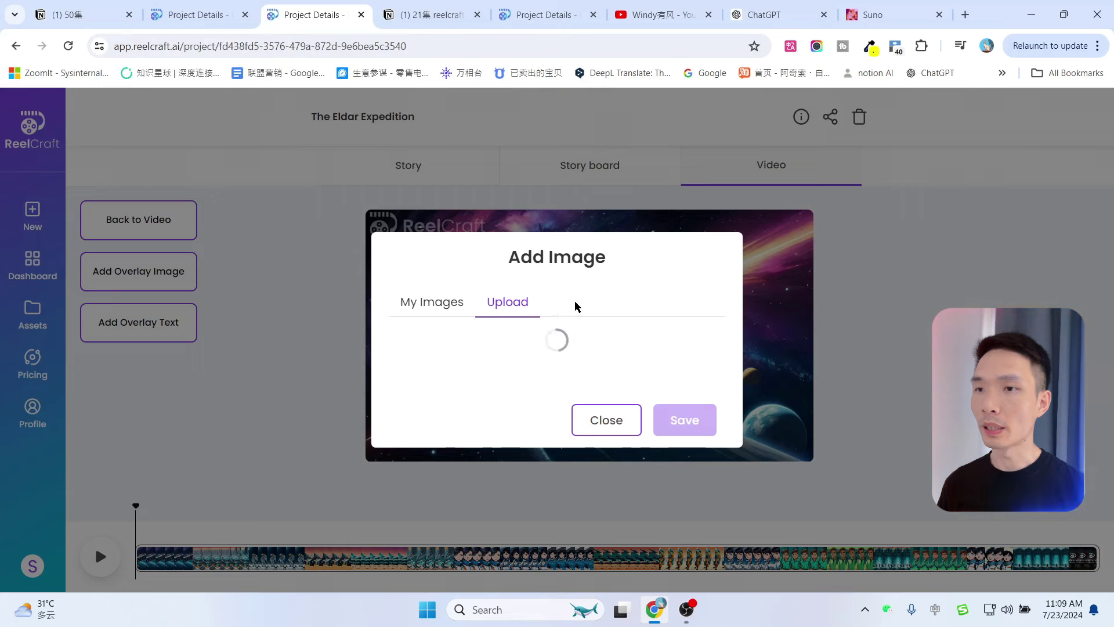
pyautogui.click(440, 349)
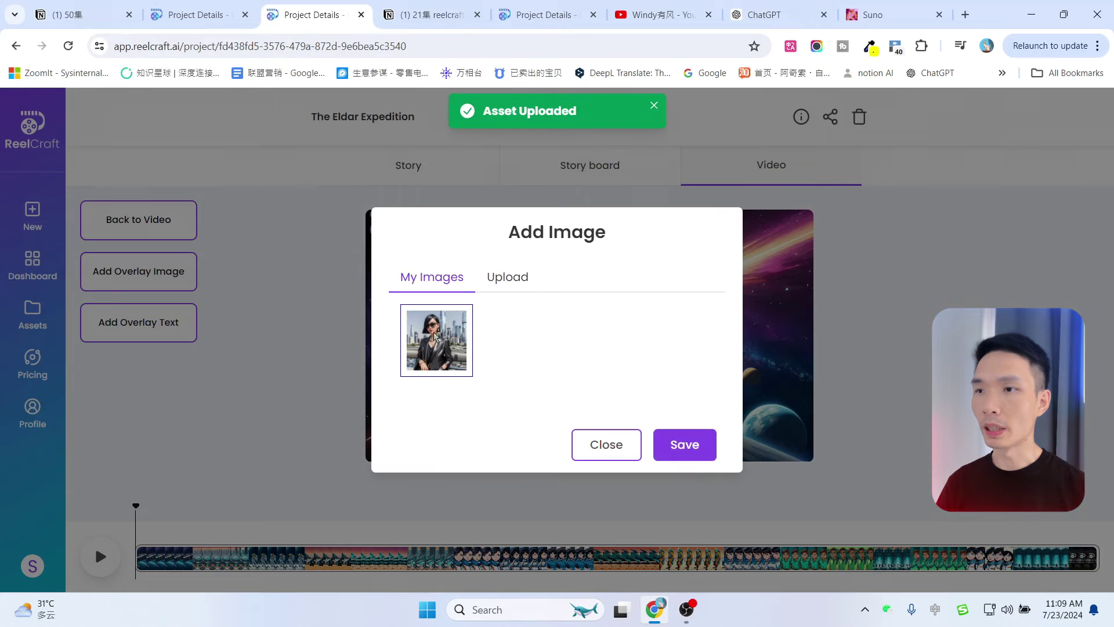
pyautogui.click(677, 452)
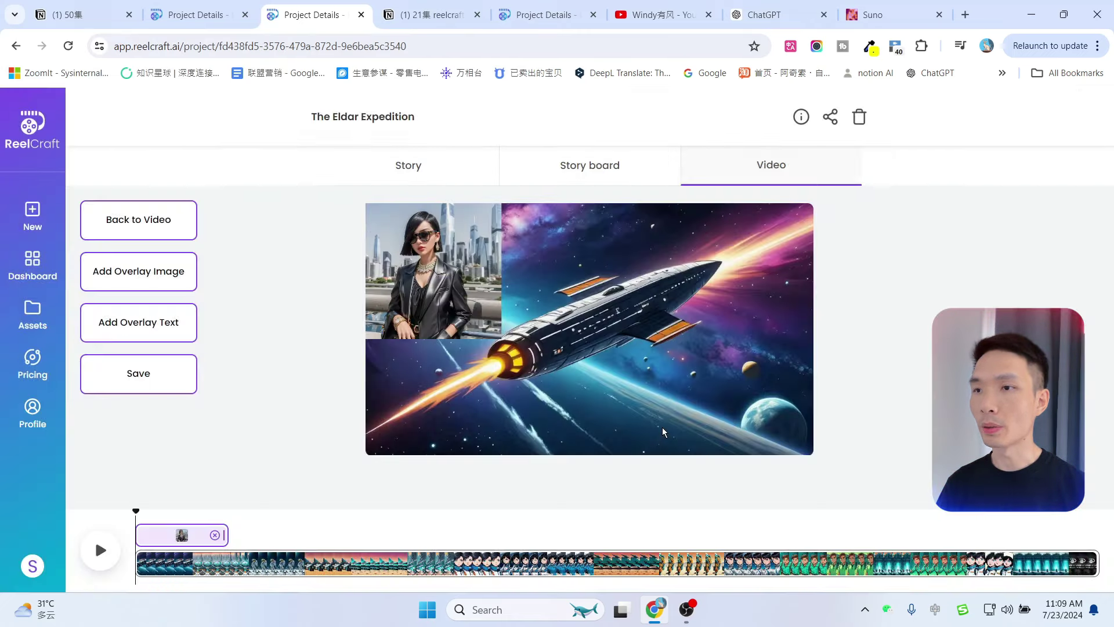
# Shrink the overlay image and move it to the lower-right area of the frame, and extend its duration on the timeline
pyautogui.moveTo(424, 242); pyautogui.dragTo(704, 283)
pyautogui.moveTo(646, 245); pyautogui.dragTo(699, 315)
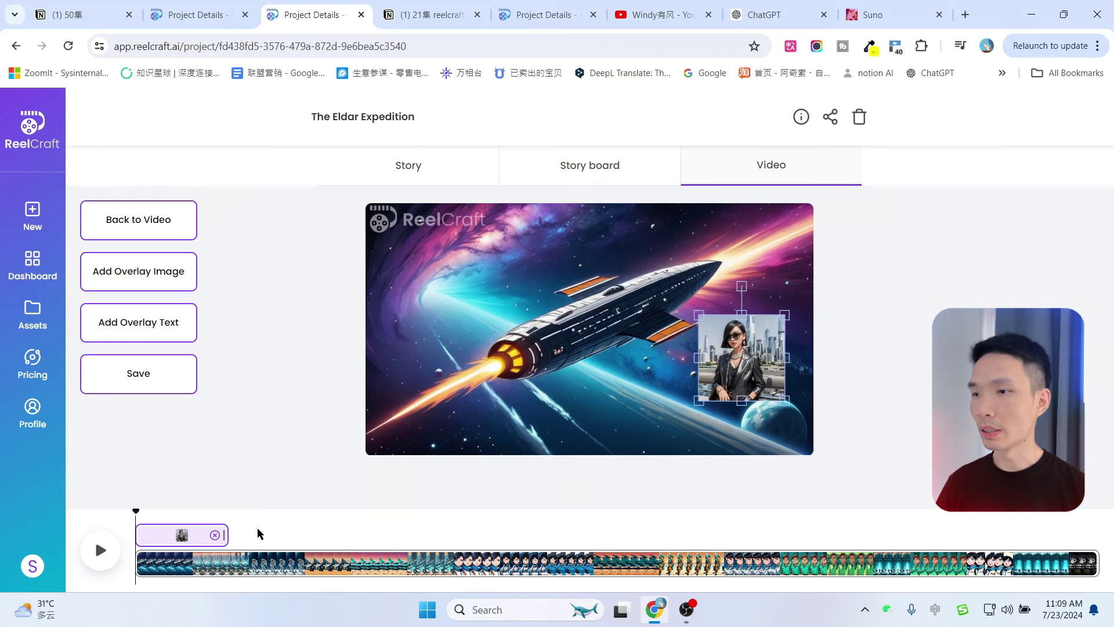
pyautogui.moveTo(227, 534); pyautogui.dragTo(441, 534)
pyautogui.click(186, 518)
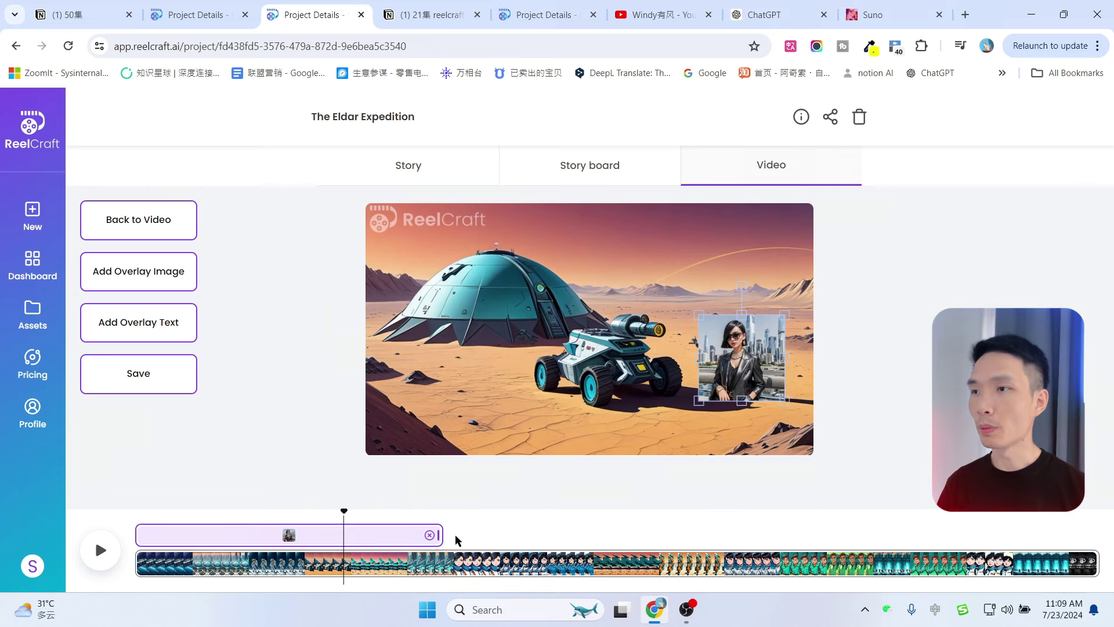
# Delete the overlay image, and place an overlay text in the lower-right corner of the video frame
pyautogui.click(430, 535)
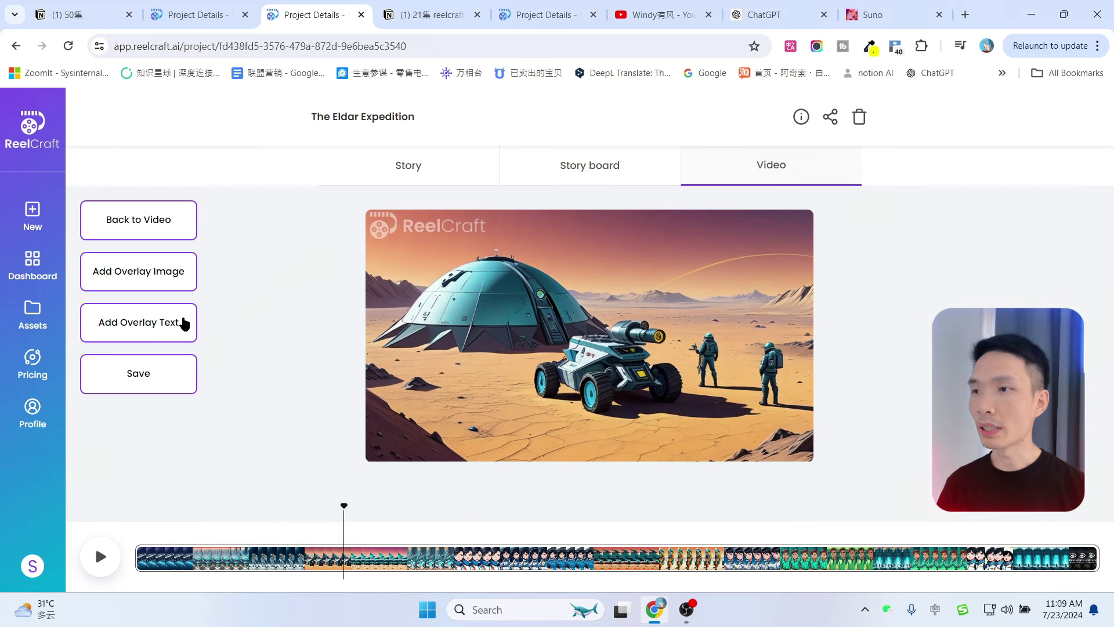
pyautogui.click(140, 331)
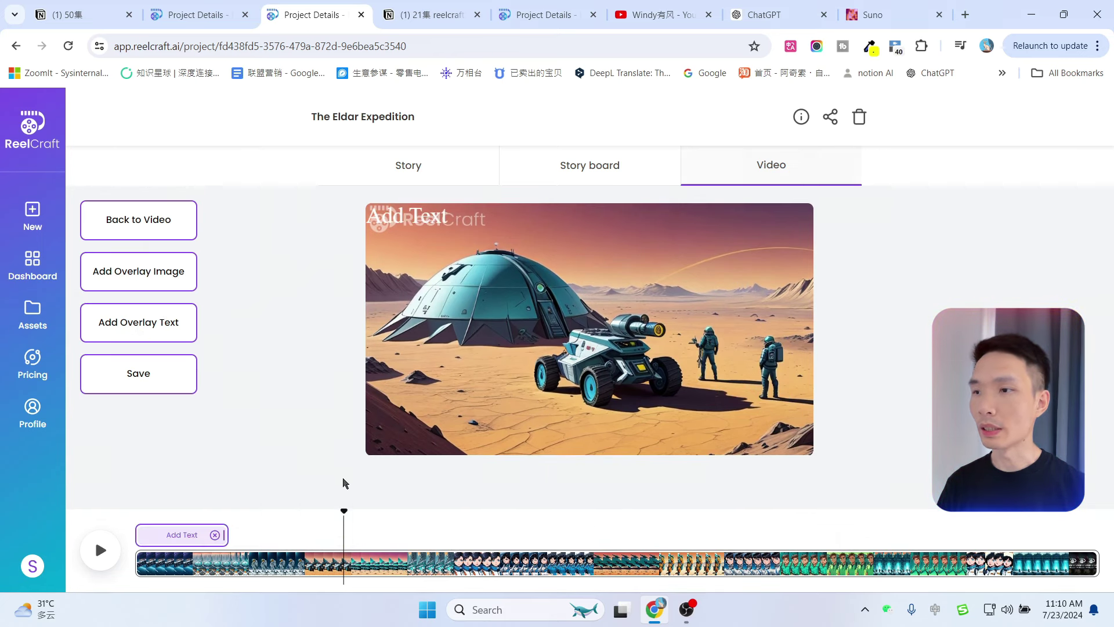
pyautogui.moveTo(389, 218); pyautogui.dragTo(725, 418)
pyautogui.moveTo(749, 411)
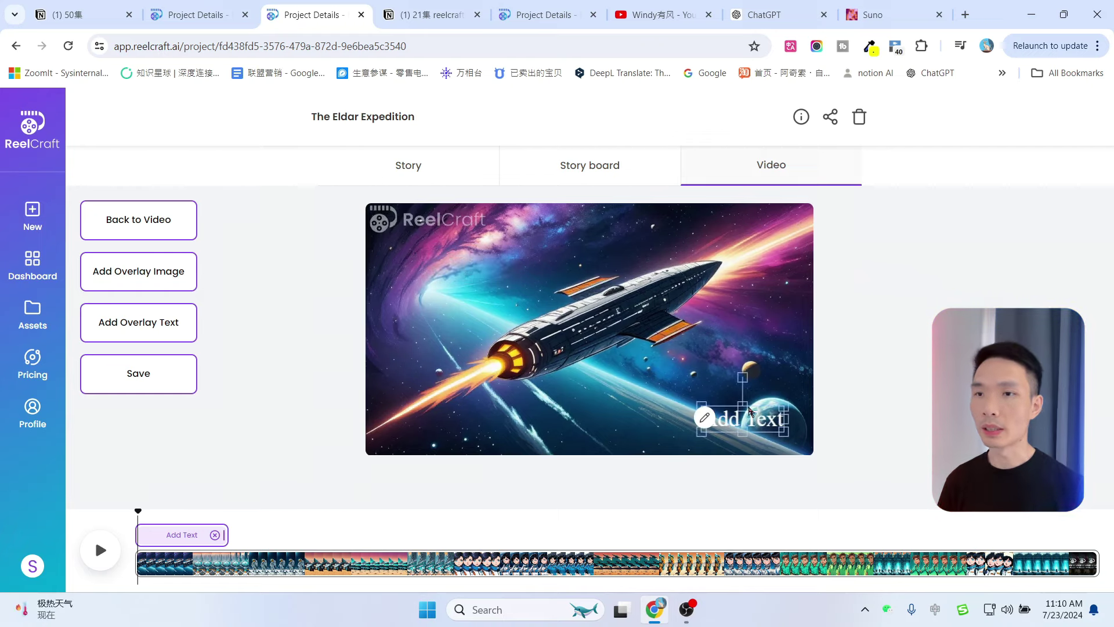
# Change the overlay text to "windy有风" with a bright yellow-green font colour, and apply the text properties
pyautogui.click(705, 419)
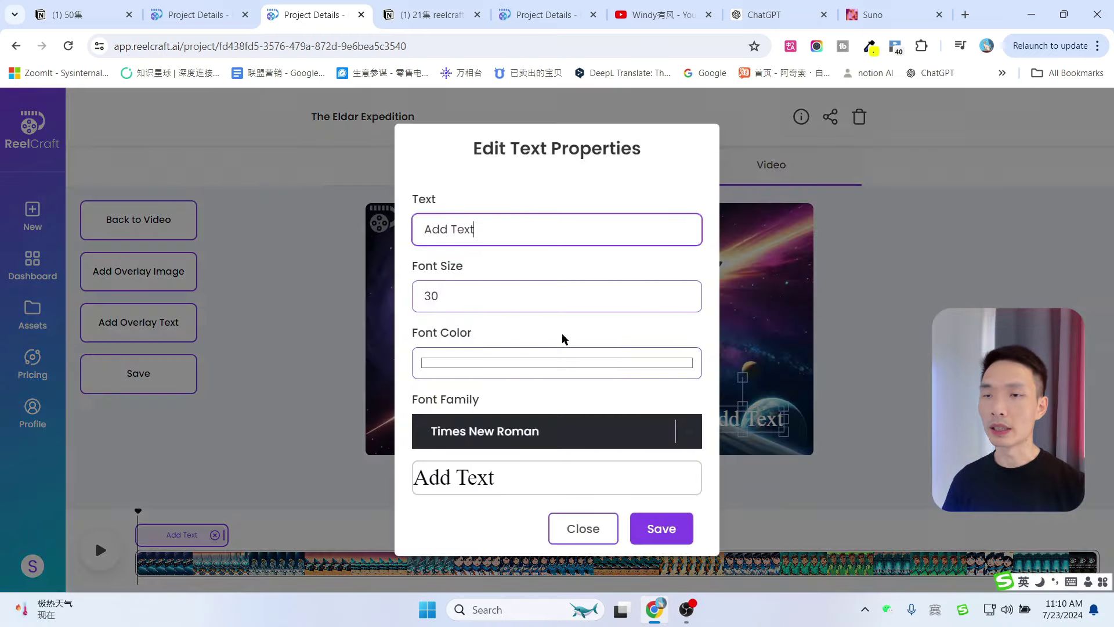
pyautogui.moveTo(502, 232); pyautogui.dragTo(368, 234)
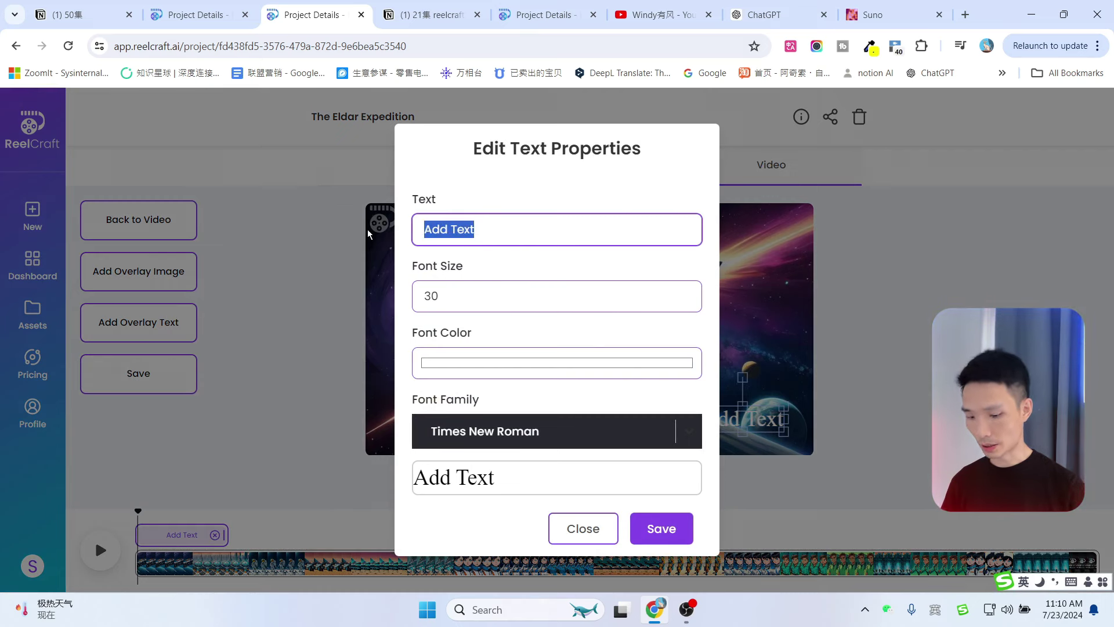
pyautogui.write('windy')
pyautogui.write('有风')
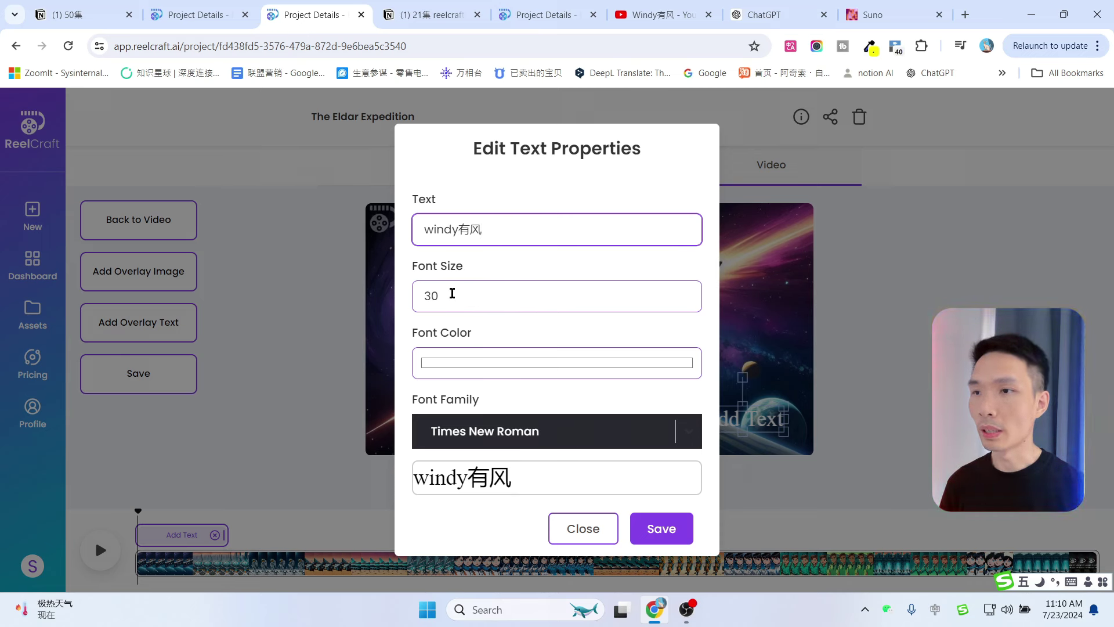
pyautogui.click(502, 364)
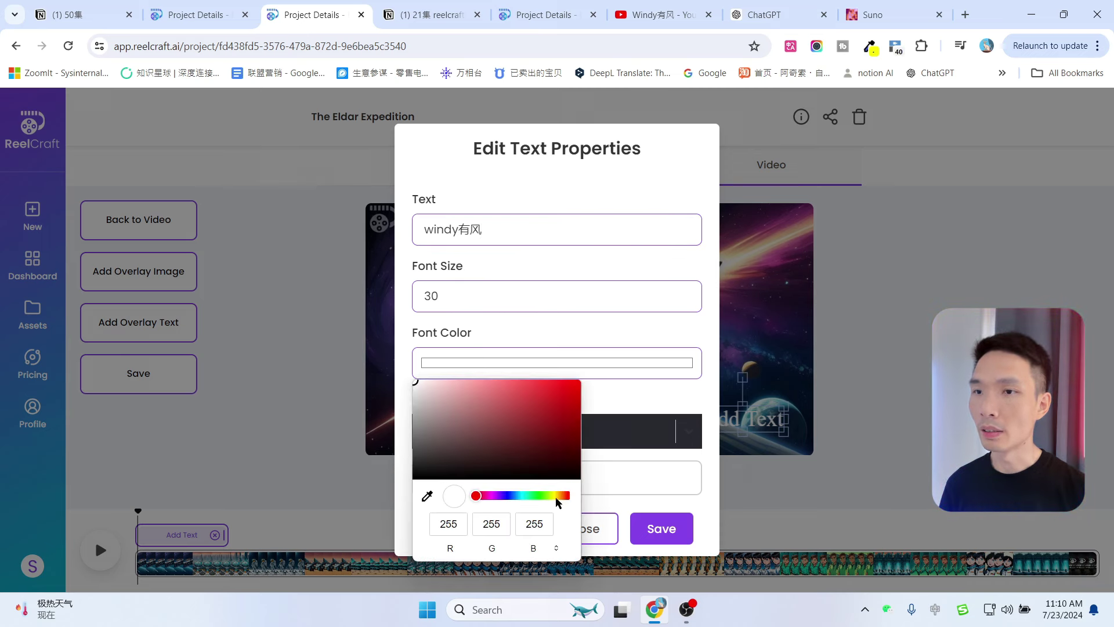
pyautogui.click(554, 496)
pyautogui.click(575, 387)
pyautogui.click(622, 512)
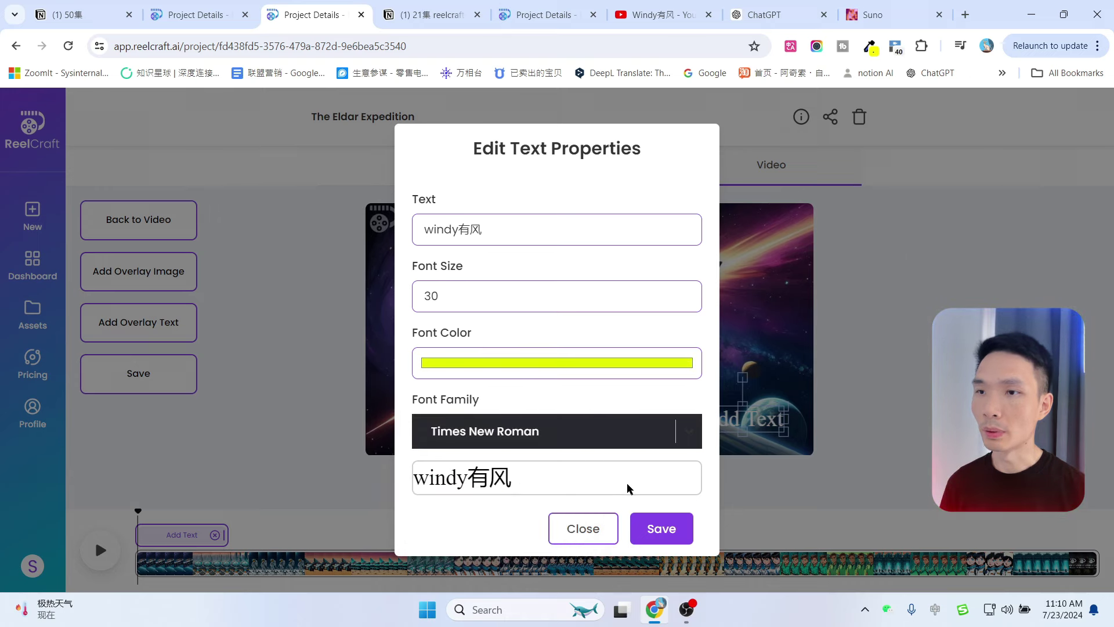
pyautogui.click(656, 531)
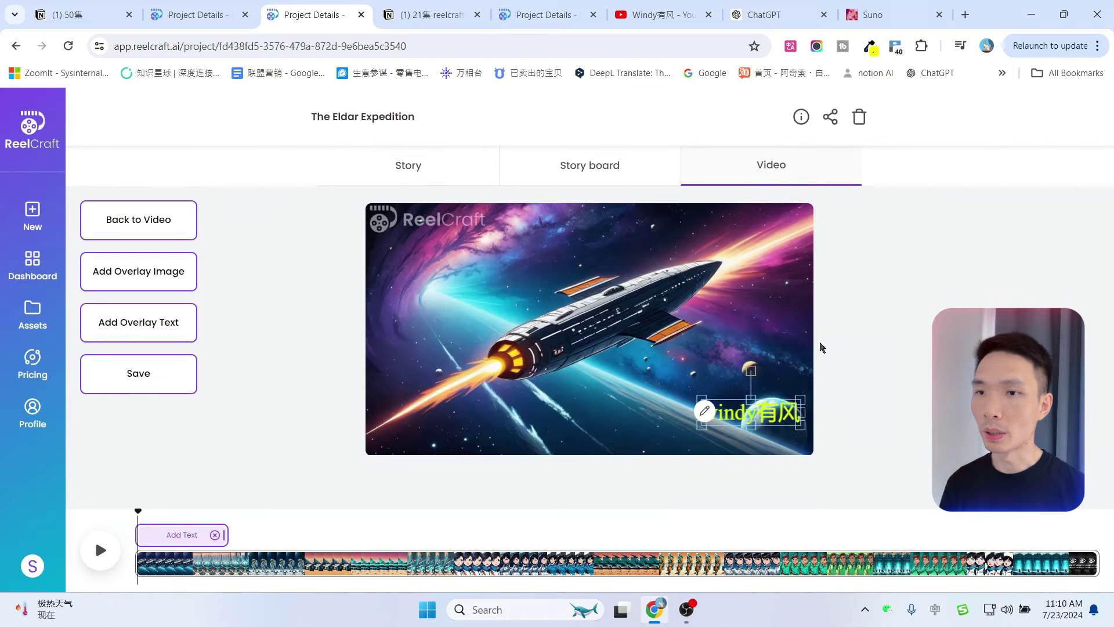
pyautogui.click(760, 343)
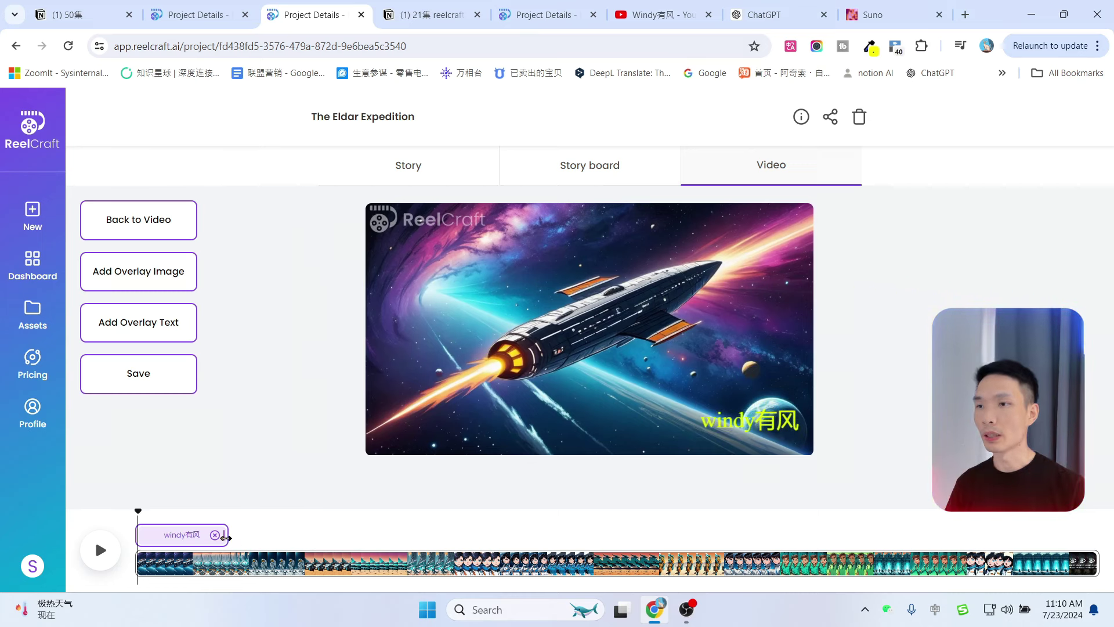
# Extend the text overlay to about the middle of the video's timeline, and save the edited video
pyautogui.moveTo(226, 538); pyautogui.dragTo(226, 504)
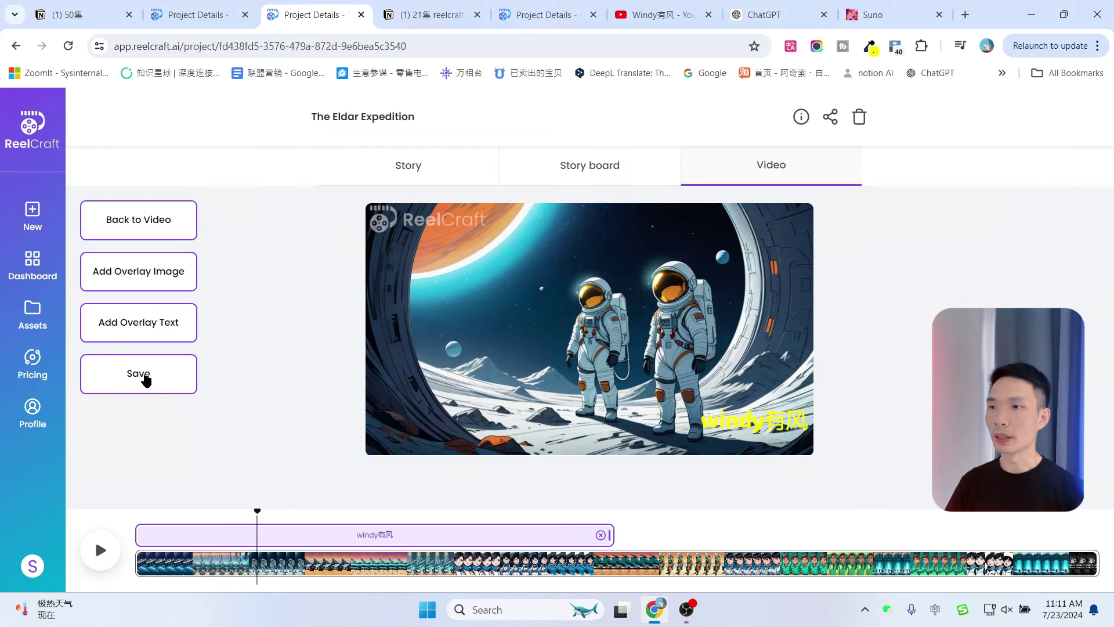
pyautogui.click(145, 379)
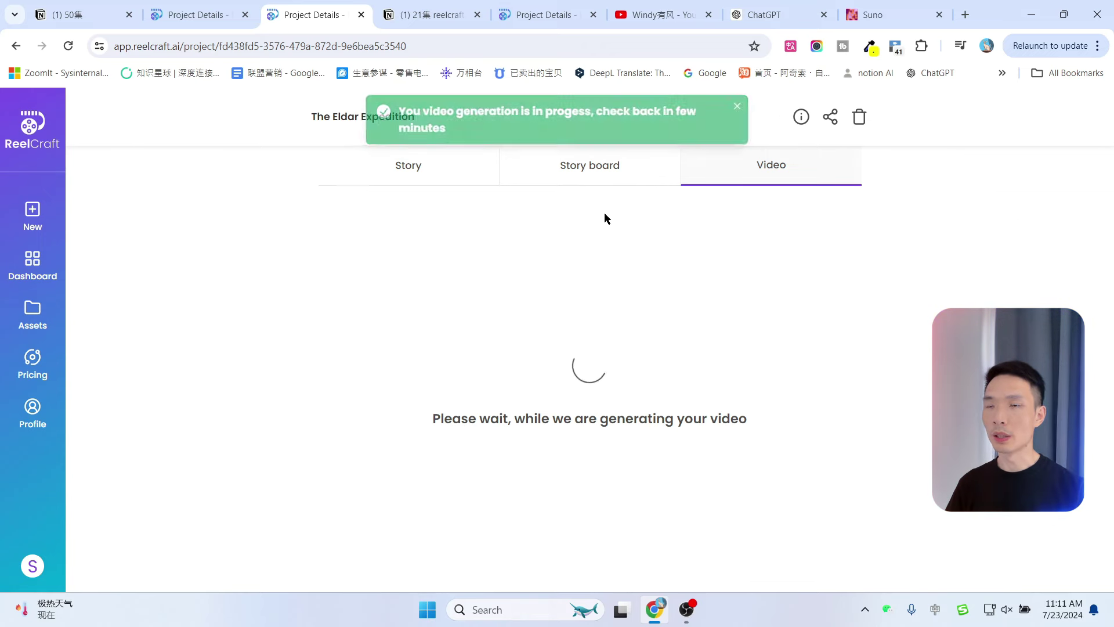
# Open the caption settings of The Quest for Seraphim's Energy project, and choose the yellow 60px Happy Monkey multi-word template
pyautogui.hotkey('ctrl', 'shift', 'Tab')
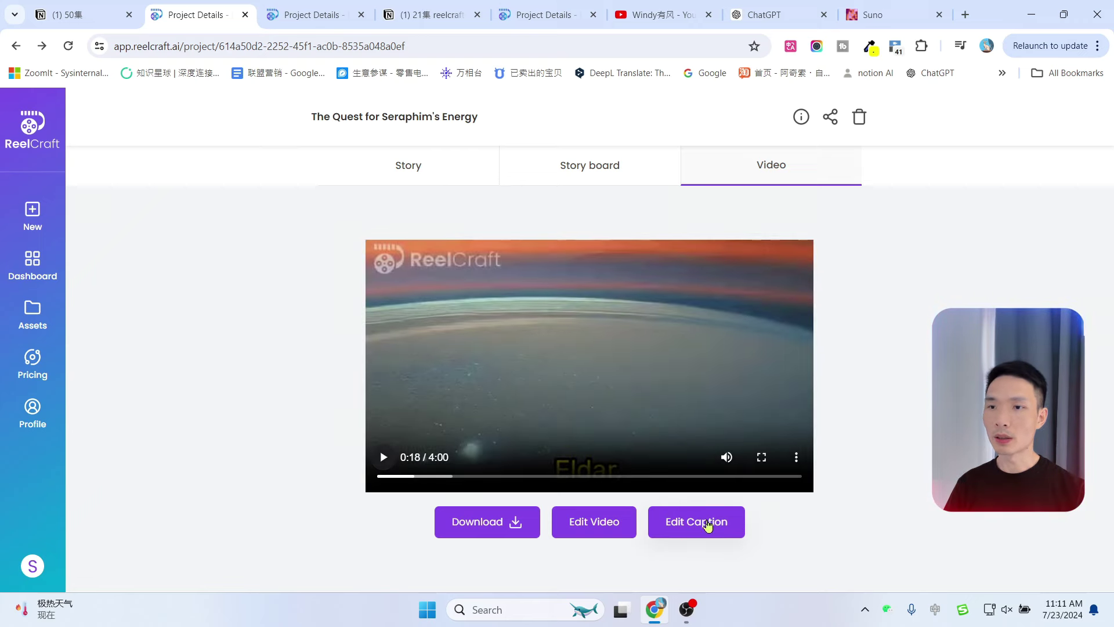
pyautogui.click(700, 524)
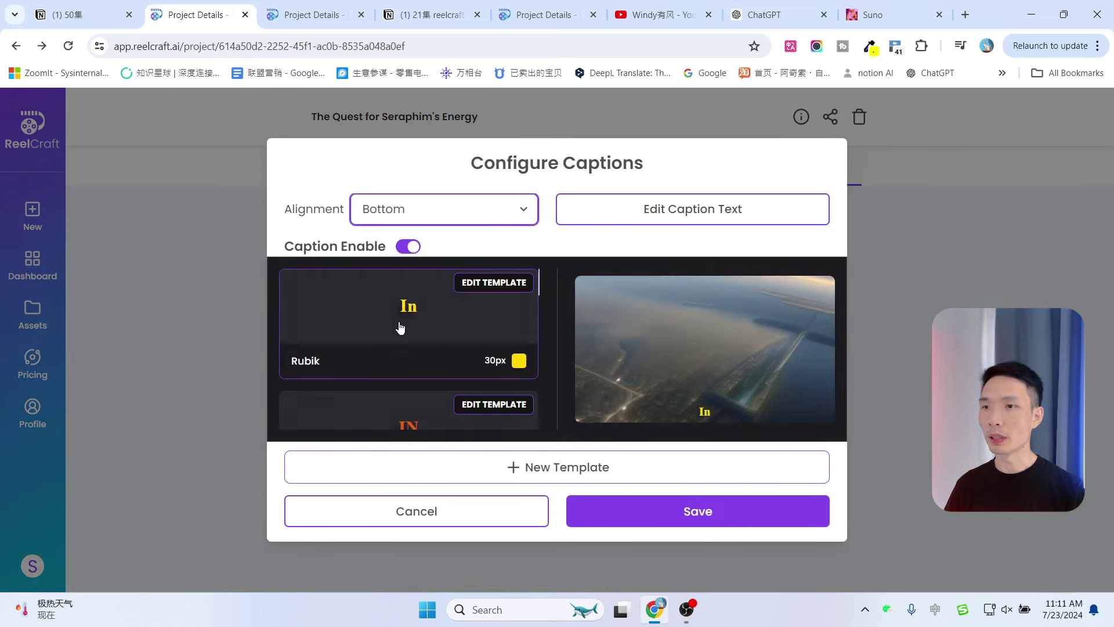
pyautogui.scroll(-1, 401, 326)
pyautogui.scroll(-5, 444, 376)
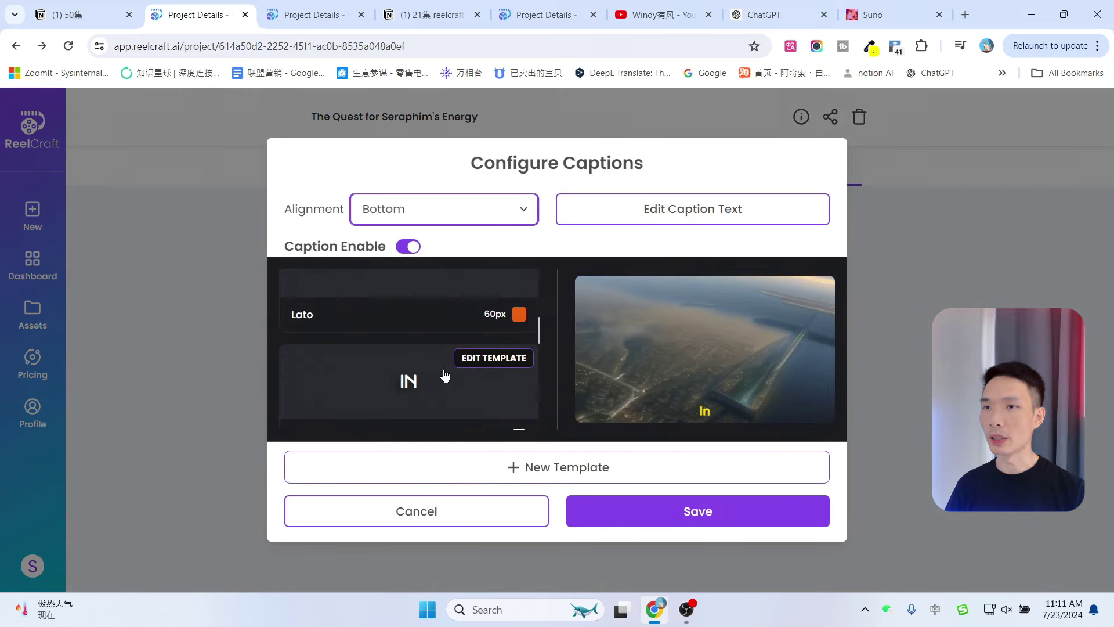
pyautogui.scroll(4, 444, 376)
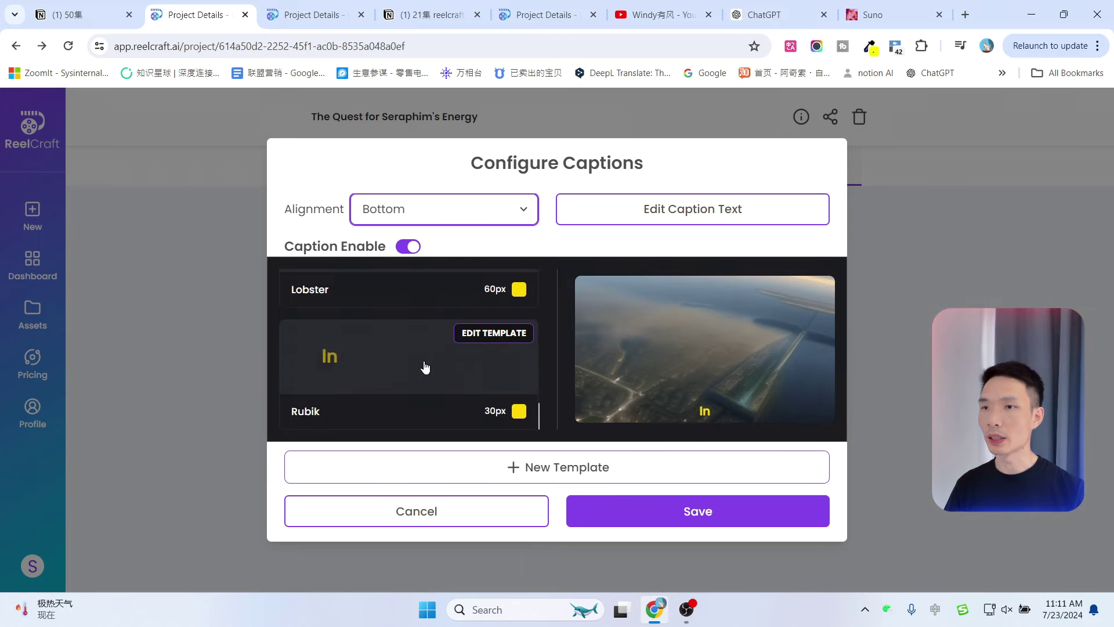
pyautogui.scroll(-4, 429, 367)
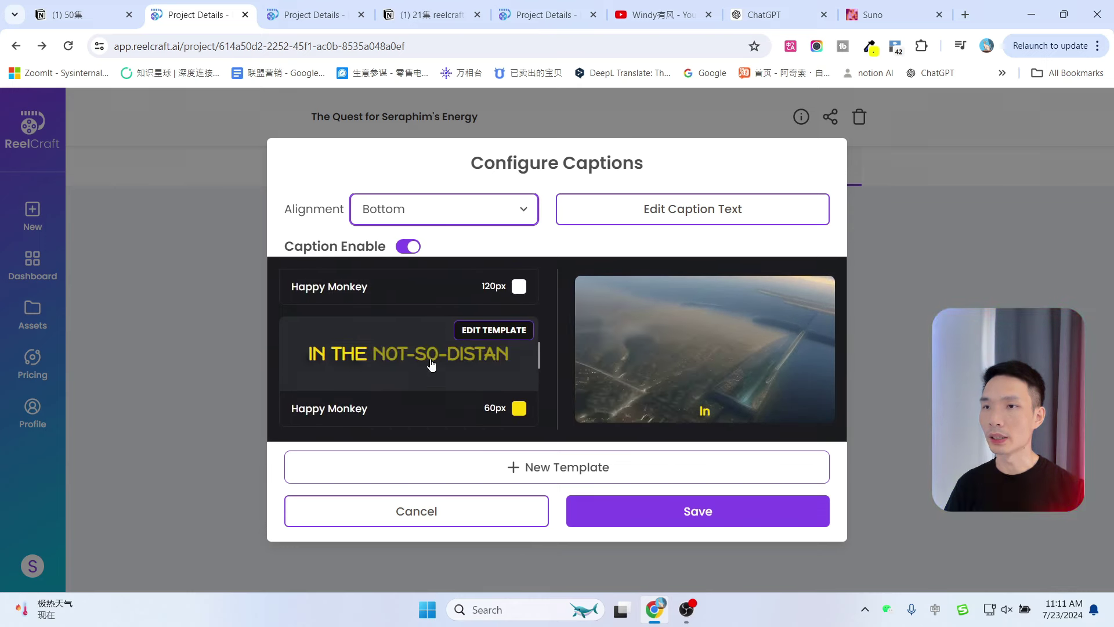
pyautogui.click(432, 364)
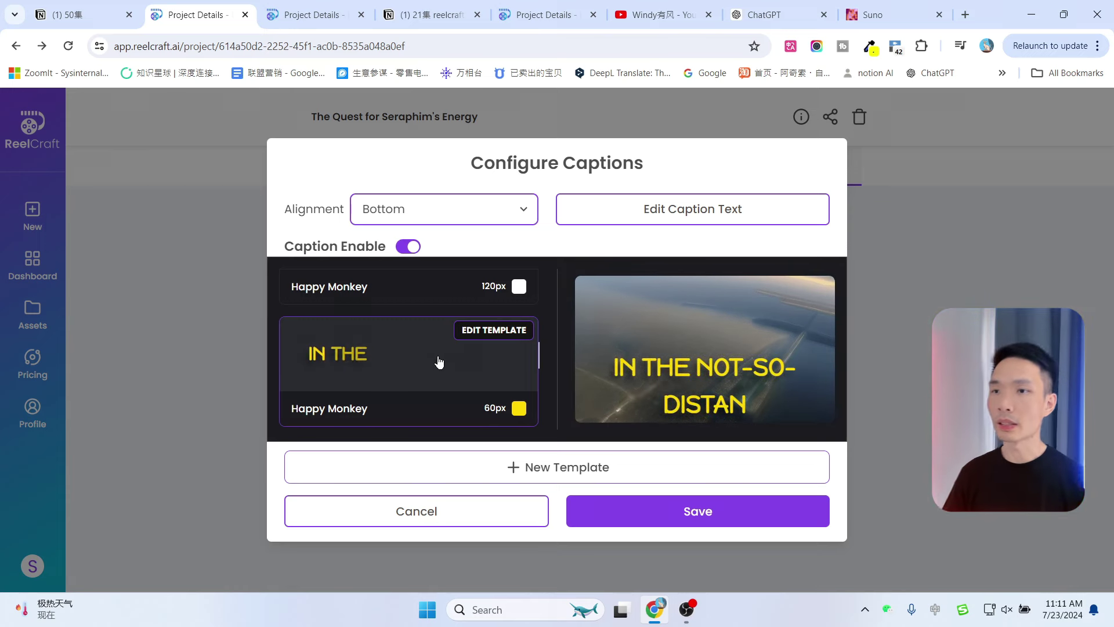
# Edit the chosen caption template, setting its font to ADLaM Display and its size to 30
pyautogui.click(479, 332)
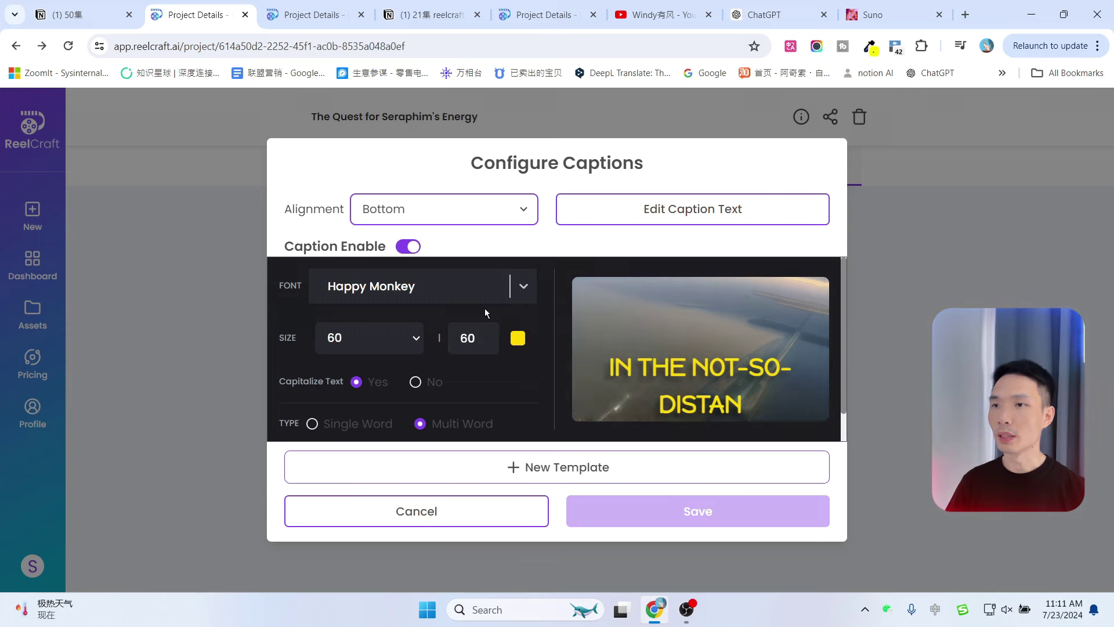
pyautogui.click(481, 290)
pyautogui.click(391, 355)
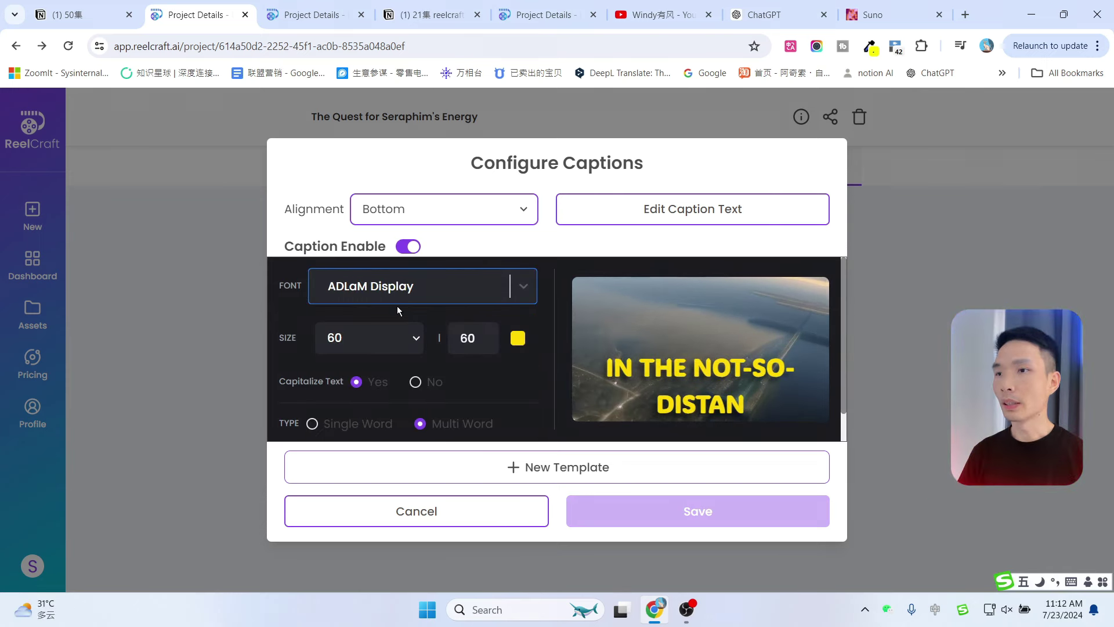
pyautogui.click(407, 340)
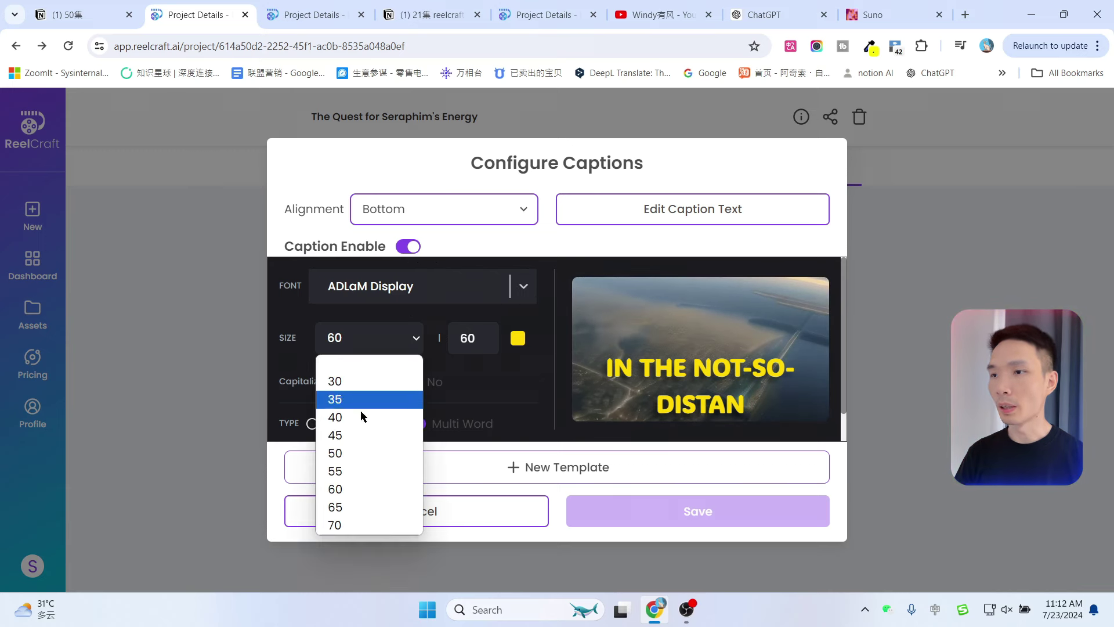
pyautogui.click(347, 380)
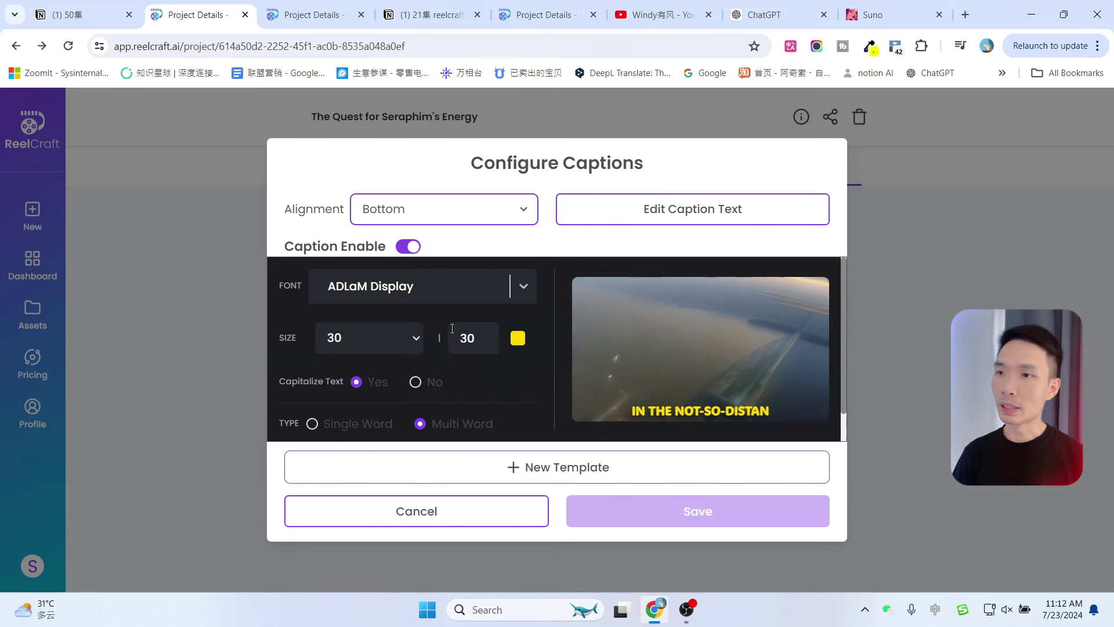
# Try a dark shade for the template's caption colour, and set it to bright yellow
pyautogui.click(518, 337)
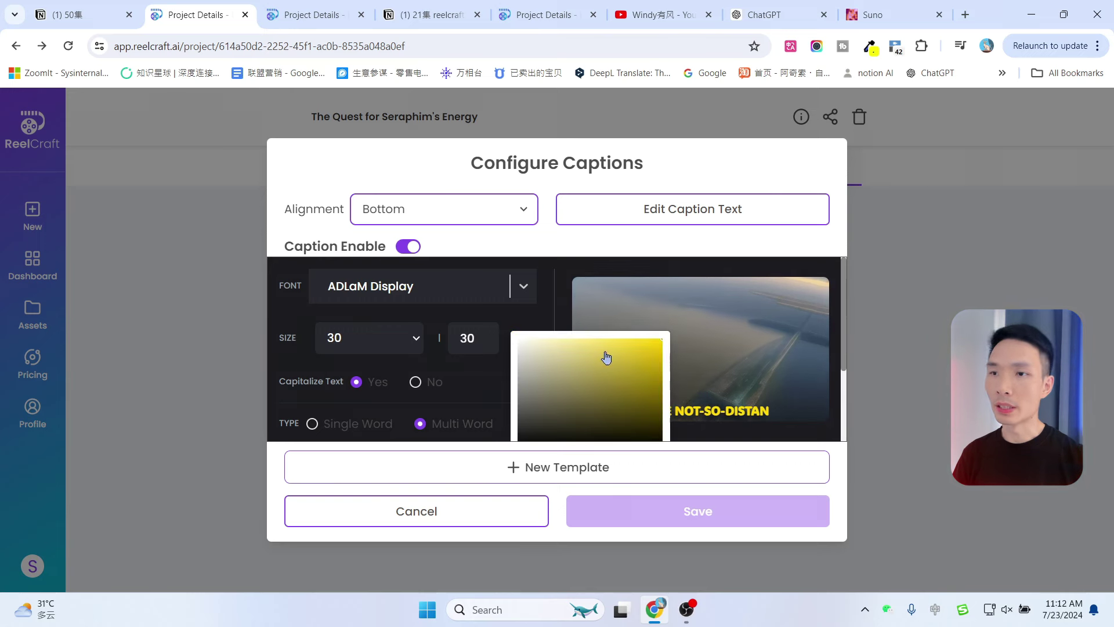
pyautogui.click(661, 417)
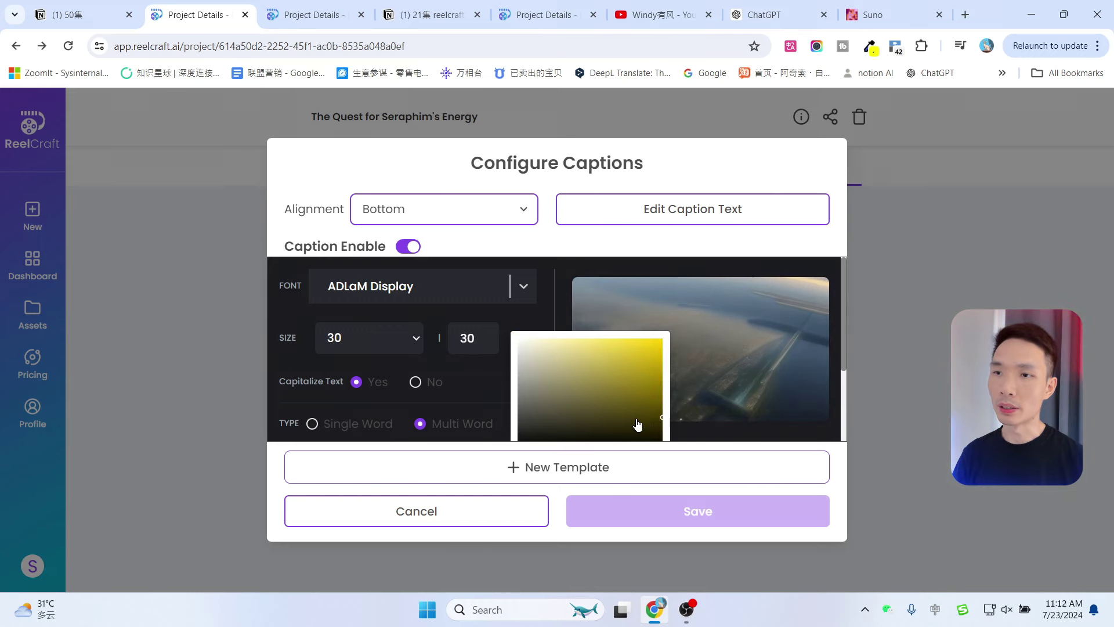
pyautogui.click(665, 346)
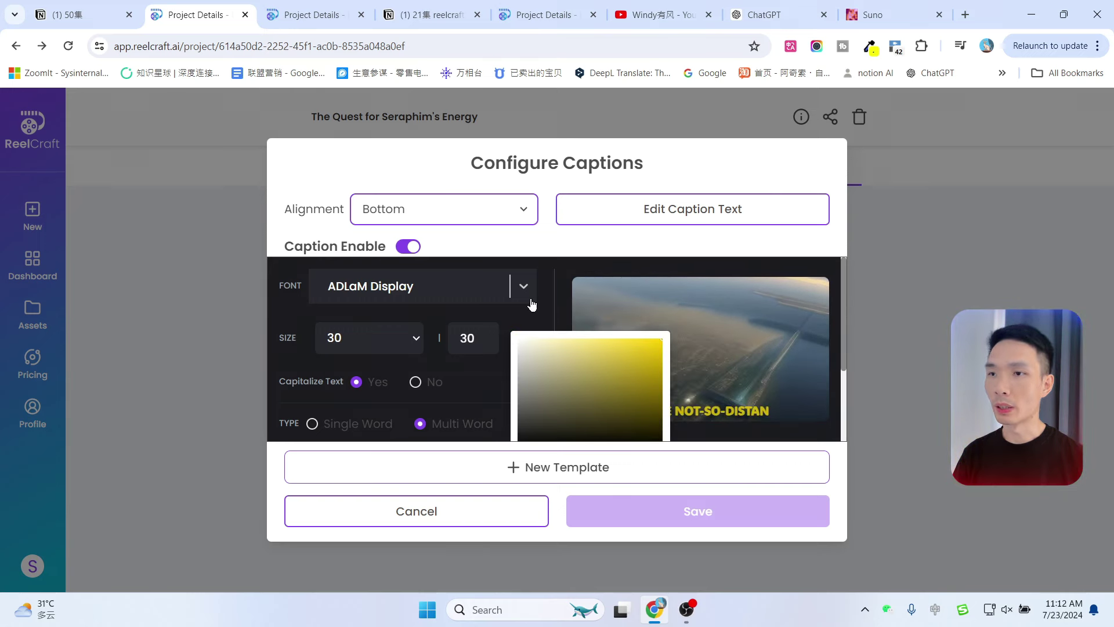
pyautogui.click(478, 367)
# Compare the Single Word and Multi Word caption types, choose Single Word, and save the template
pyautogui.scroll(-1, 482, 373)
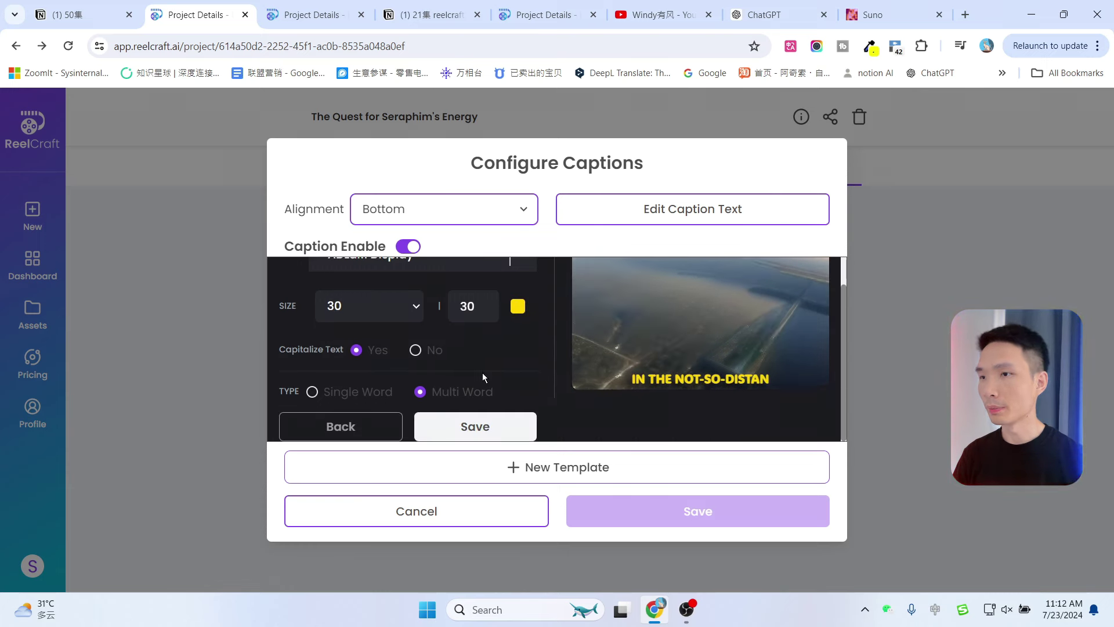
pyautogui.click(312, 392)
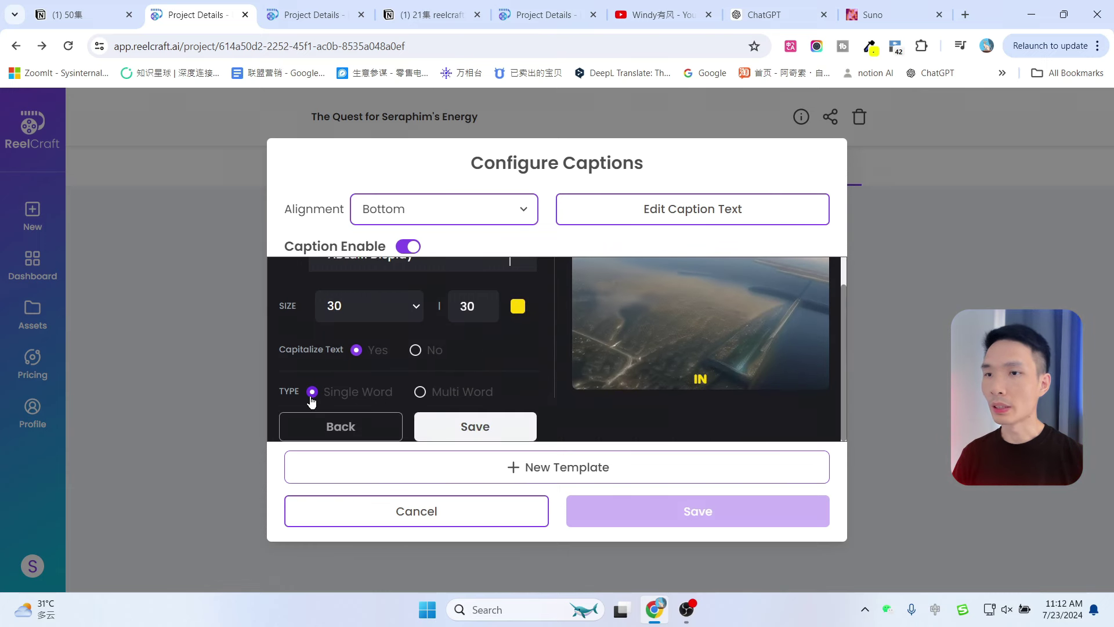
pyautogui.click(420, 392)
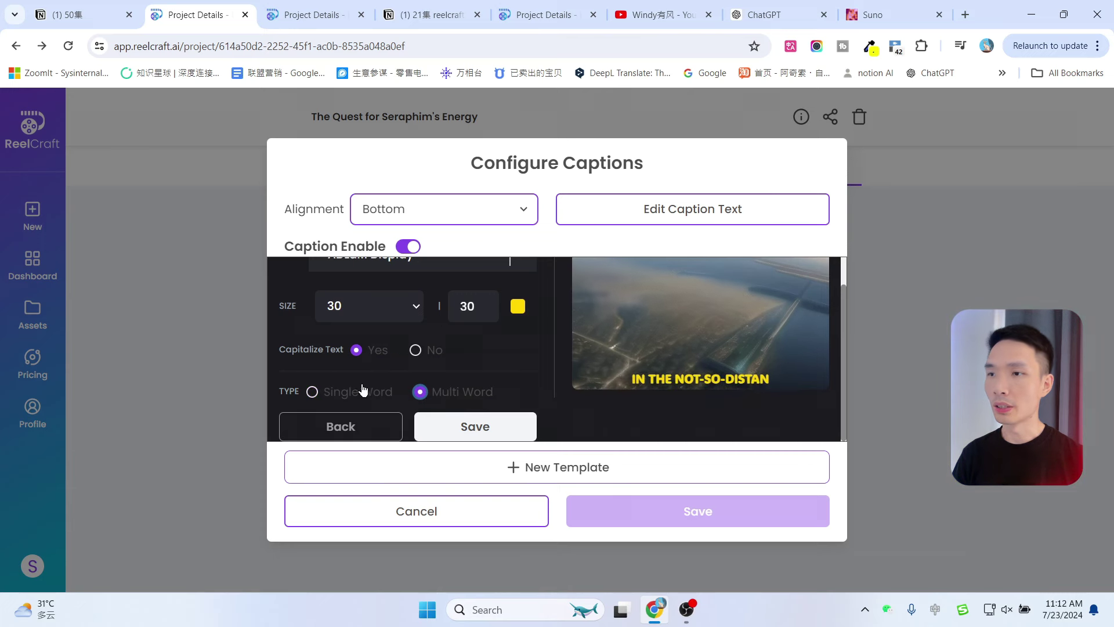
pyautogui.click(313, 392)
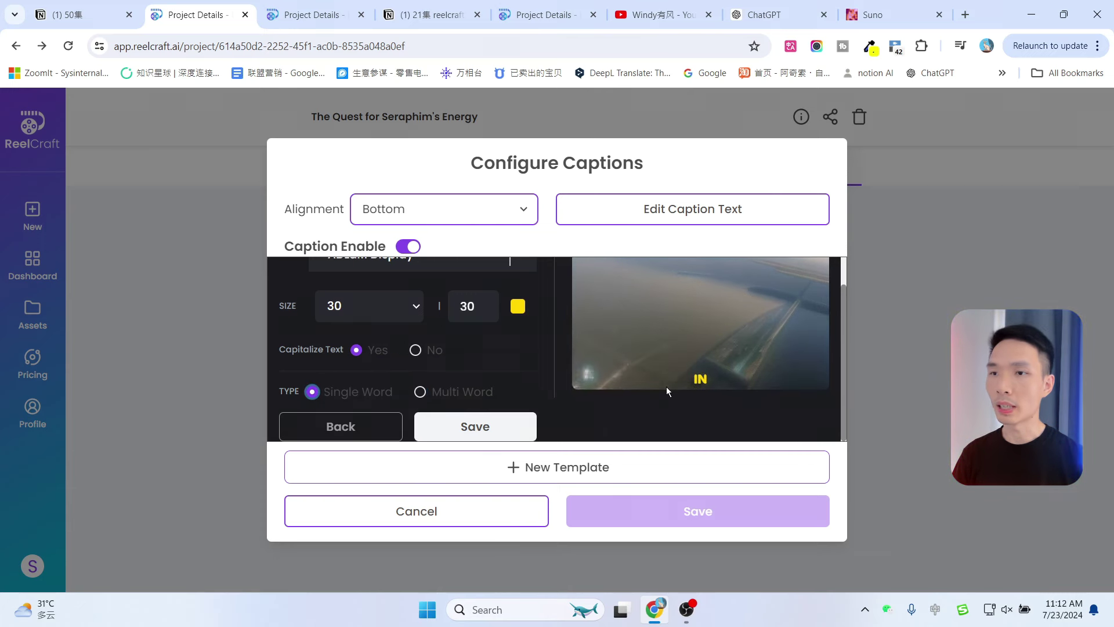
pyautogui.click(478, 429)
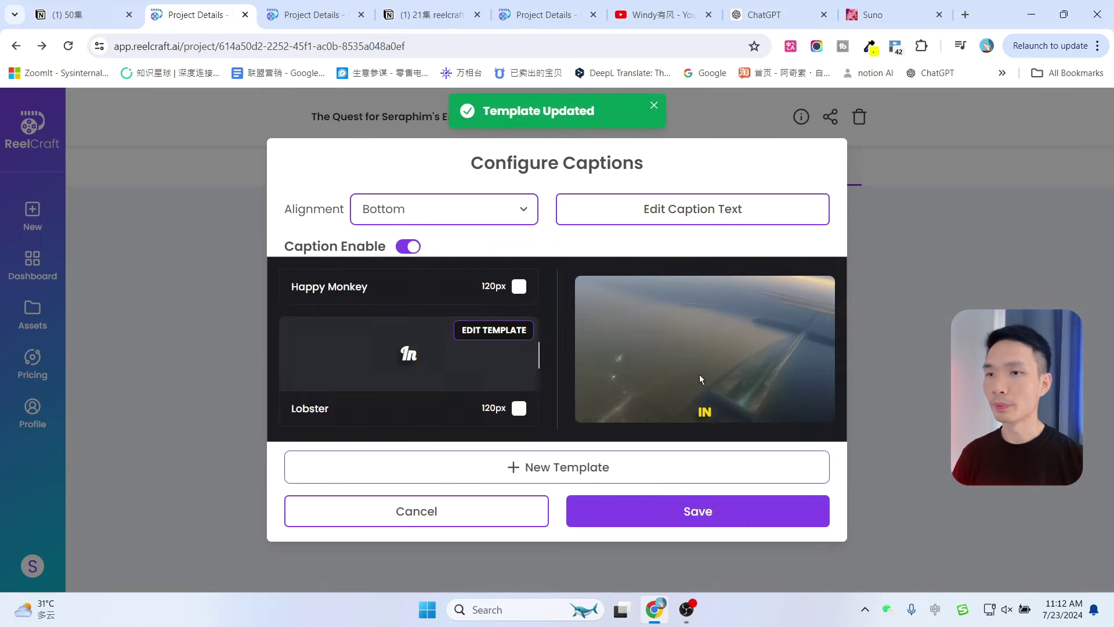
# Try Center alignment for the captions, and set the alignment back to Bottom
pyautogui.click(408, 224)
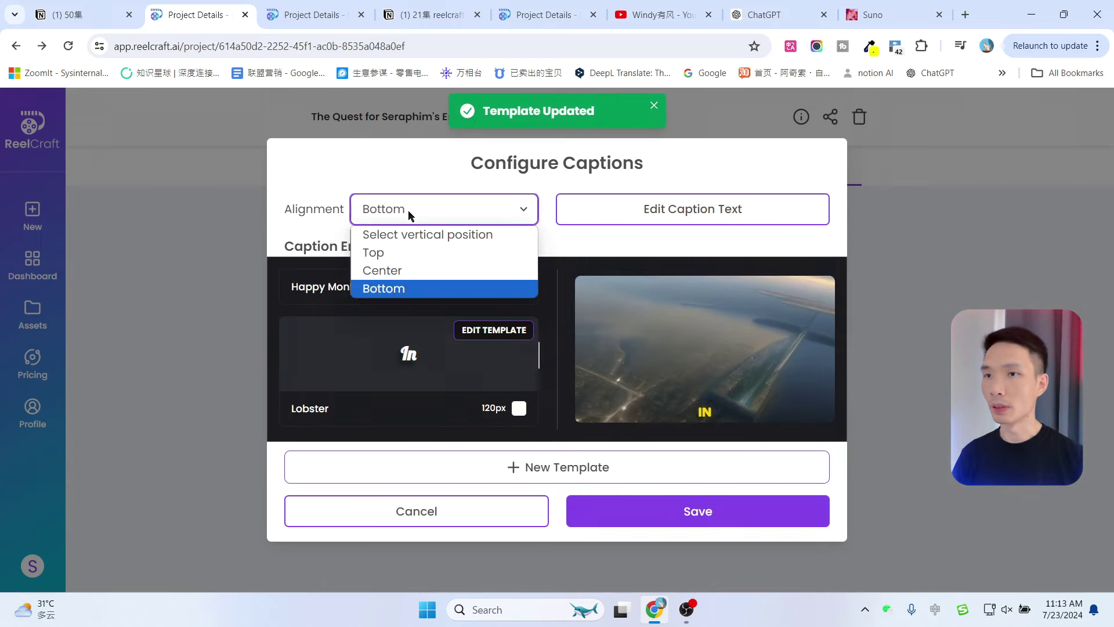
pyautogui.click(408, 219)
pyautogui.click(408, 223)
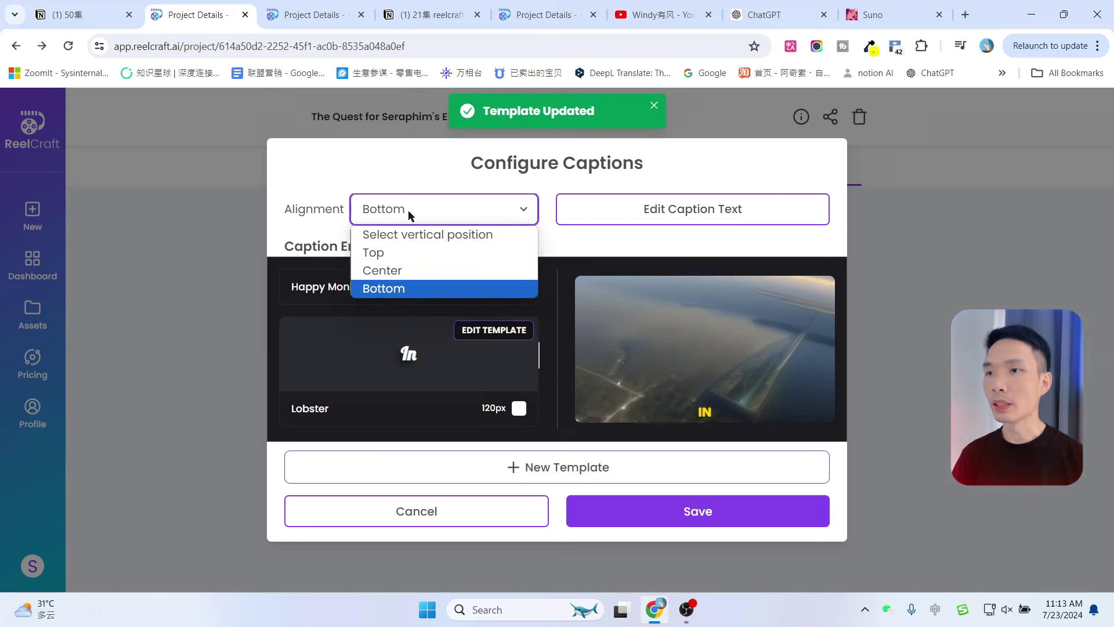
pyautogui.click(410, 265)
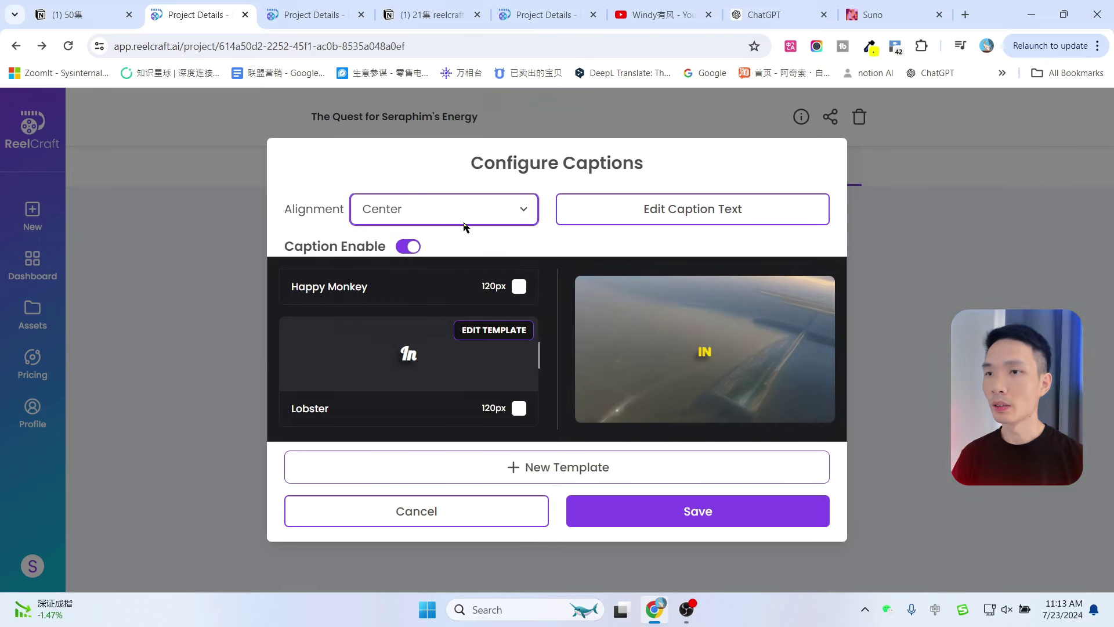
pyautogui.click(408, 219)
pyautogui.click(406, 283)
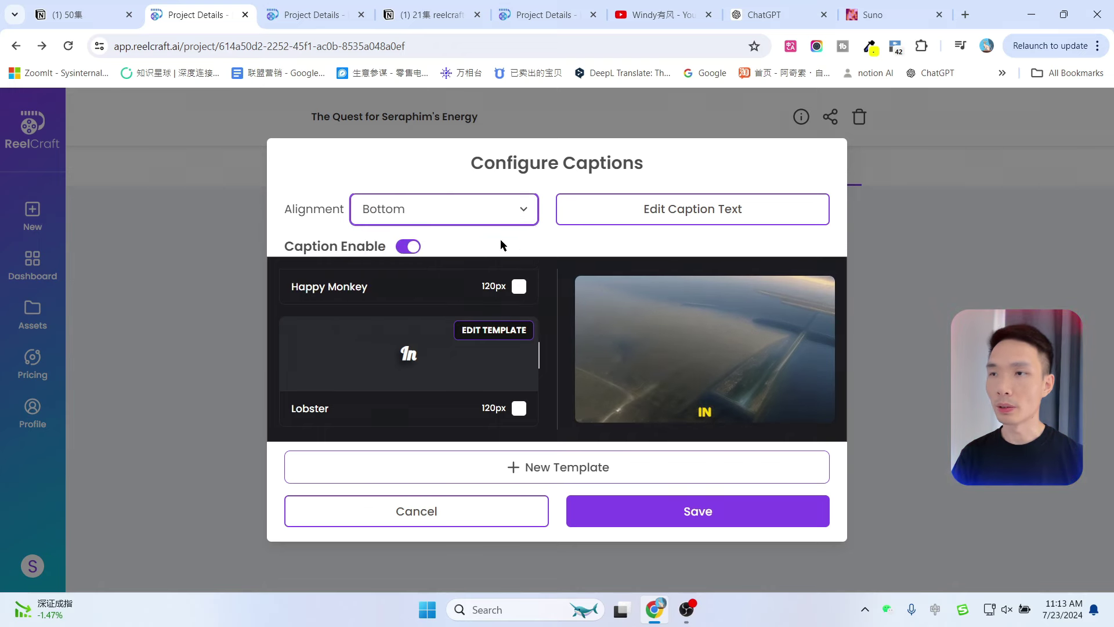
# Open the caption text for editing, examine the individual words with their start and end times, and cancel without changes
pyautogui.click(689, 214)
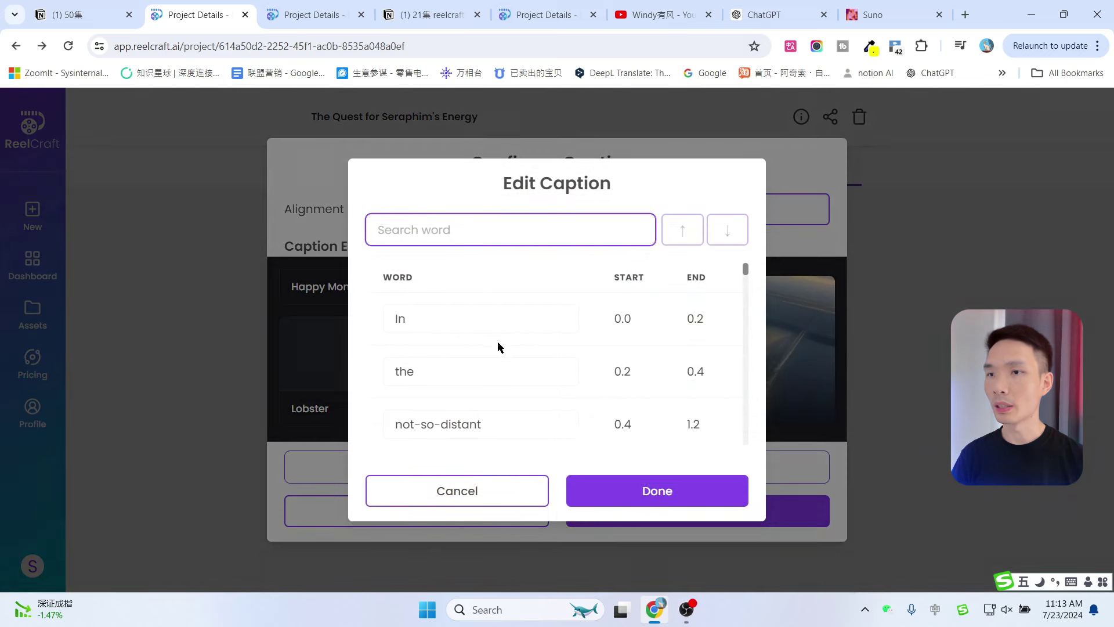
pyautogui.click(399, 319)
pyautogui.click(465, 364)
pyautogui.scroll(-1, 491, 361)
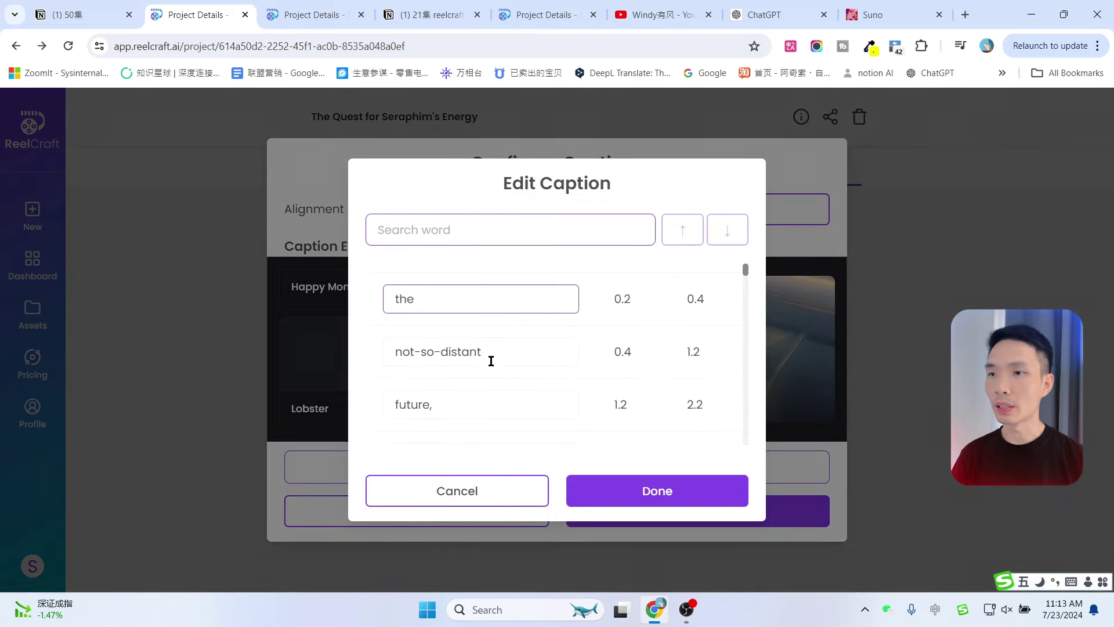
pyautogui.click(491, 361)
pyautogui.scroll(-1, 474, 368)
pyautogui.click(456, 338)
pyautogui.click(453, 385)
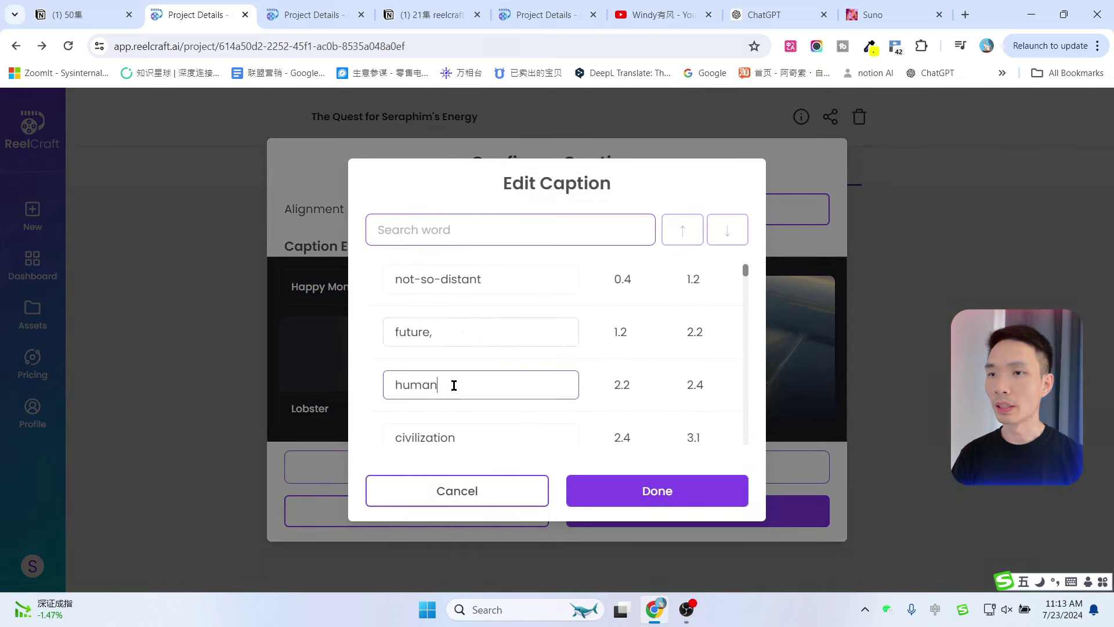
pyautogui.scroll(-3, 455, 382)
pyautogui.click(465, 487)
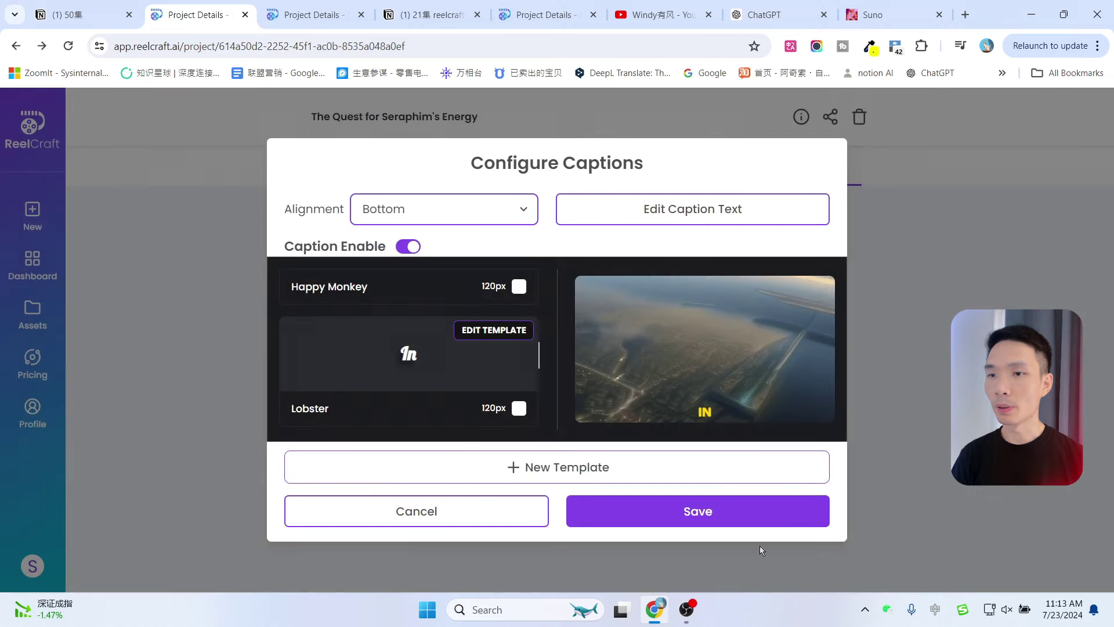
# Save the caption configuration so that The Quest for Seraphim's Energy video is generated again
pyautogui.click(668, 519)
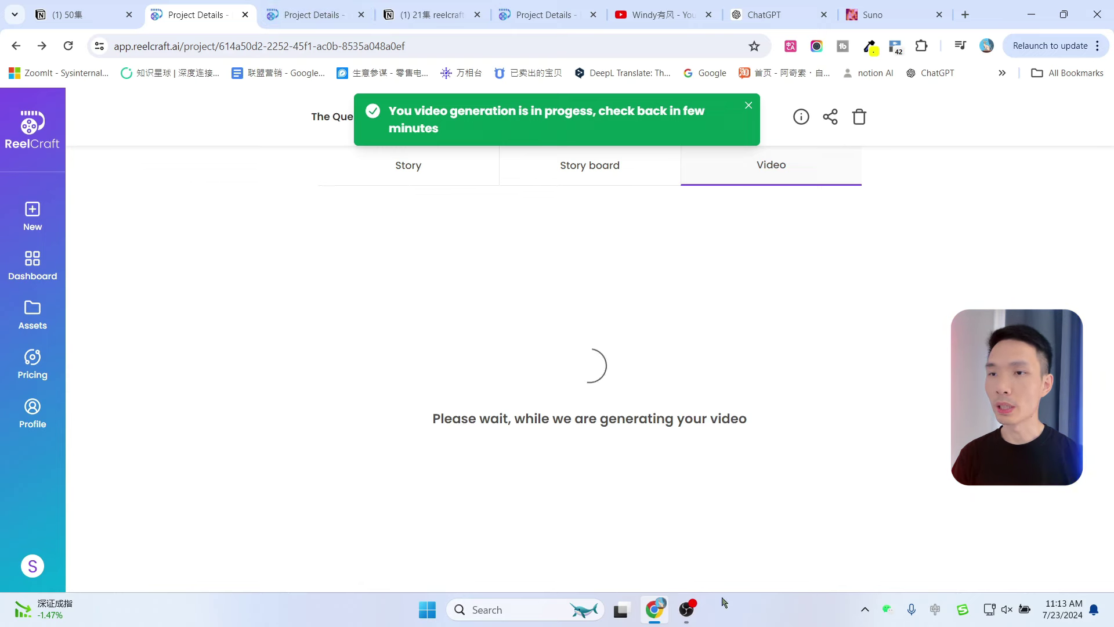
# Try to download The Eldar Expedition video, and continue to the subscription plans
pyautogui.click(325, 13)
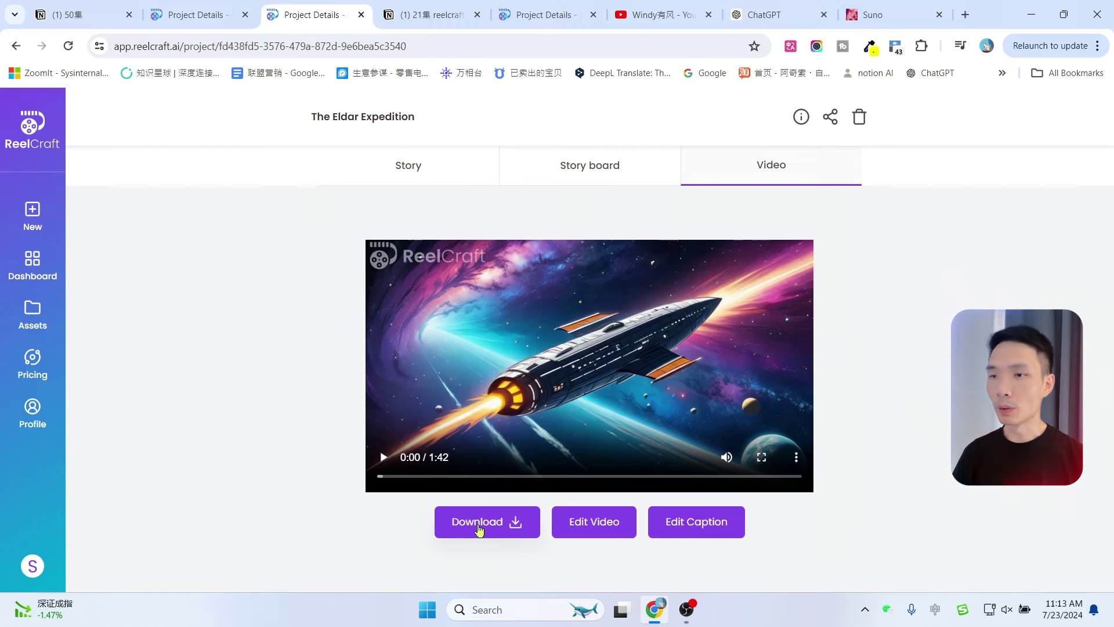
pyautogui.click(477, 522)
pyautogui.click(623, 419)
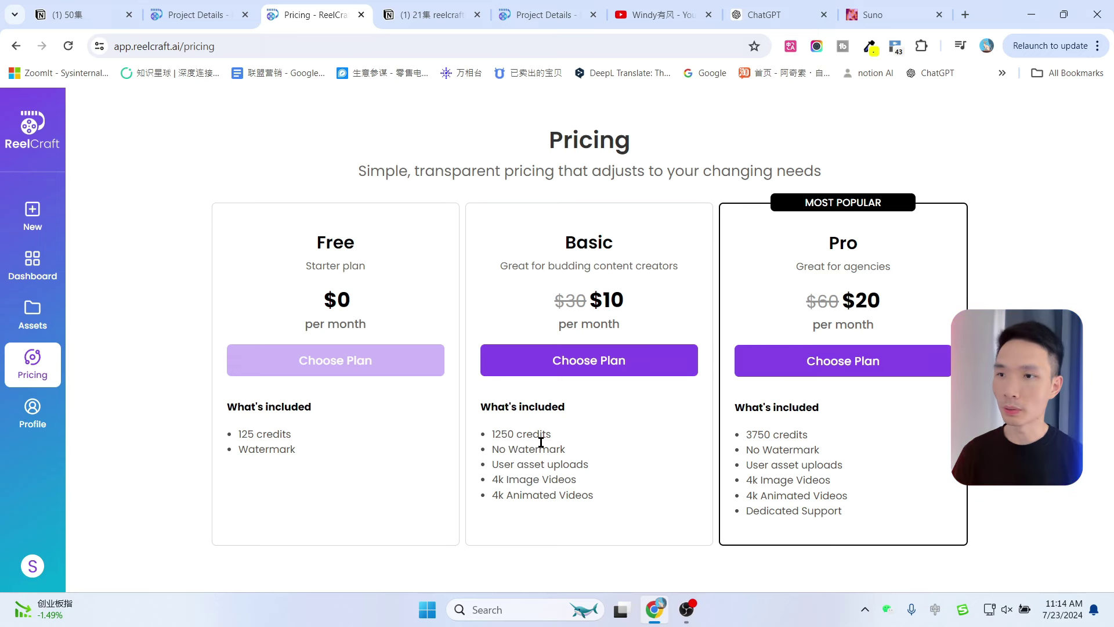
# Compare what the Basic and Pro plans include, such as watermark removal and 4k animated videos
pyautogui.click(494, 483)
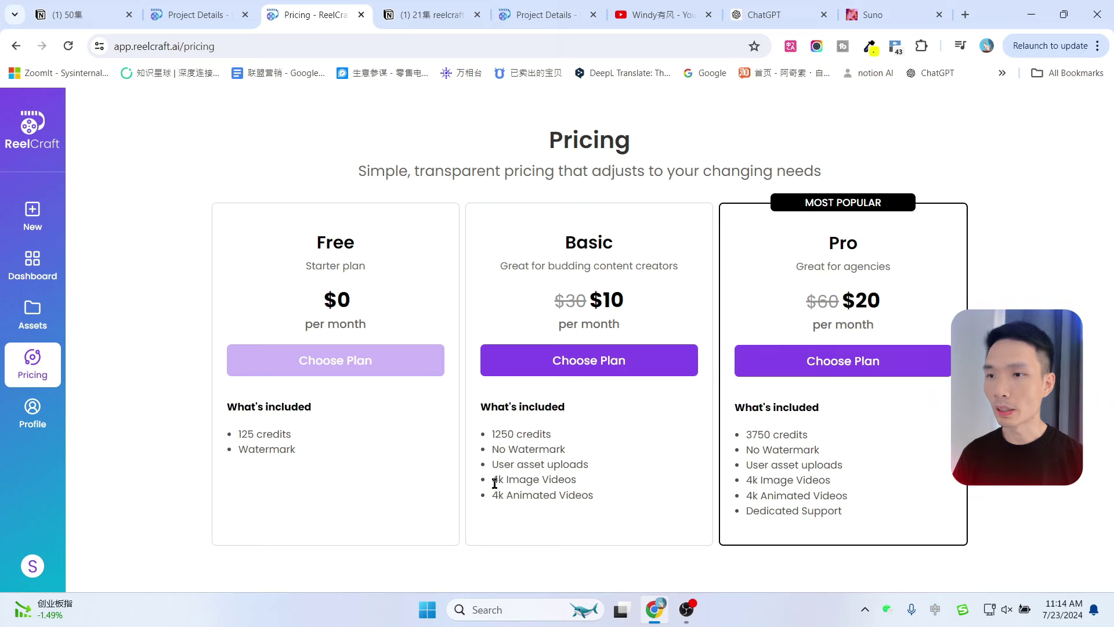
pyautogui.click(642, 458)
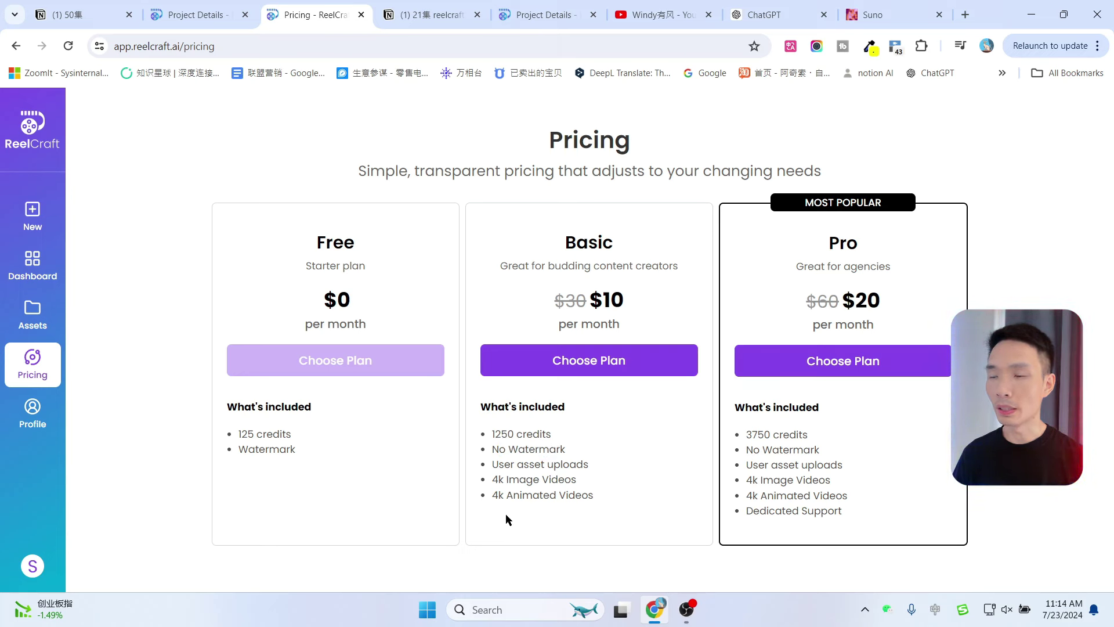
pyautogui.moveTo(493, 495); pyautogui.dragTo(585, 491)
pyautogui.click(659, 434)
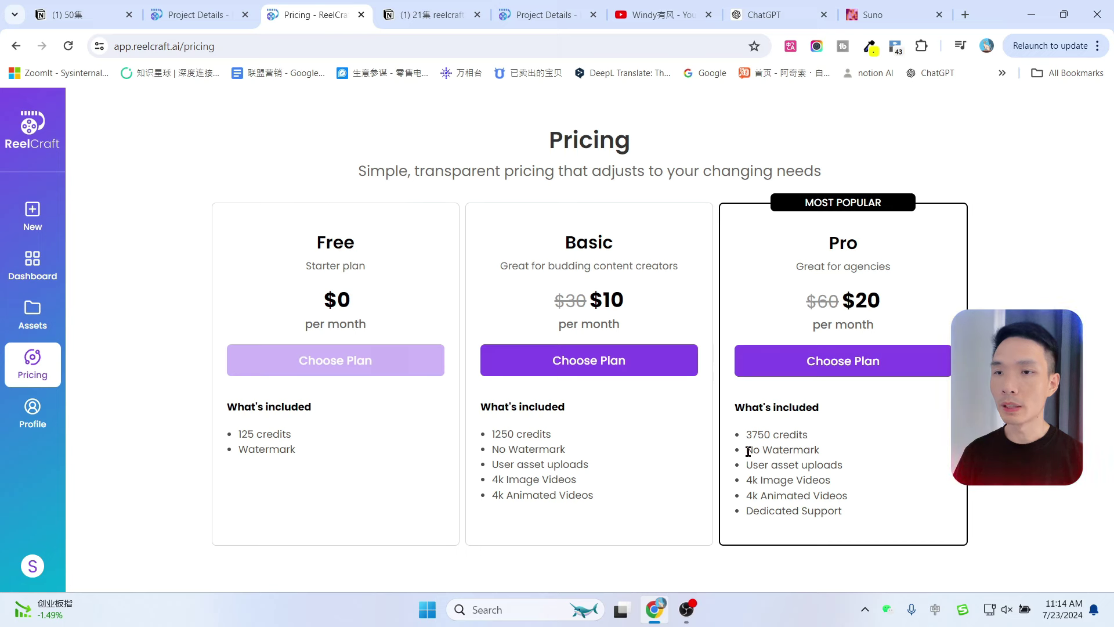
pyautogui.moveTo(749, 450); pyautogui.dragTo(821, 450)
pyautogui.click(830, 490)
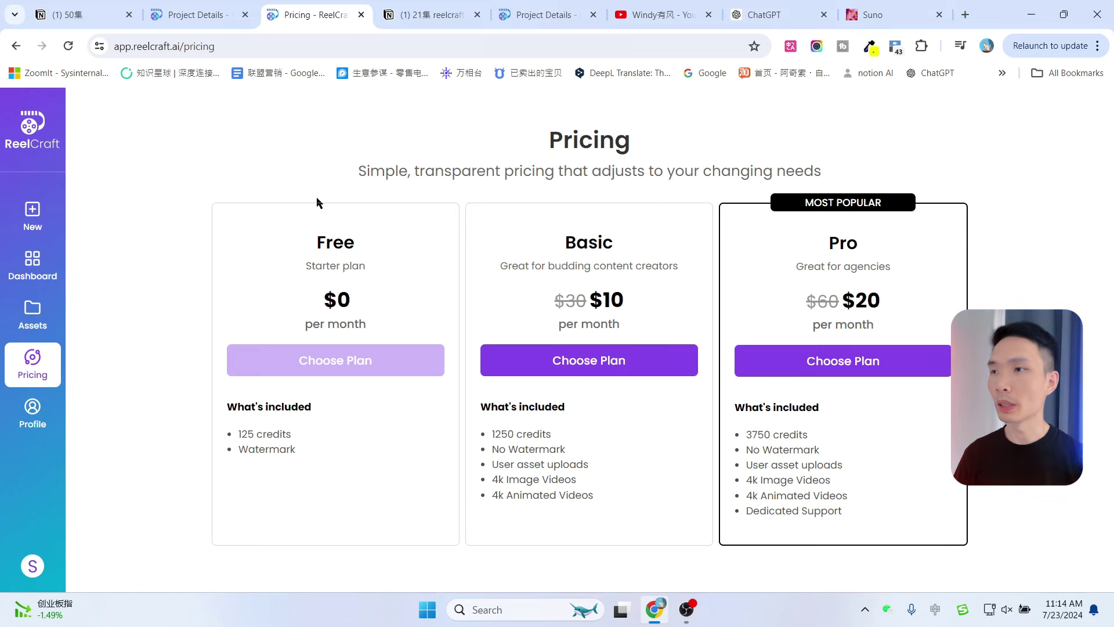
# Start a new video with "ai" as its prompt
pyautogui.click(17, 47)
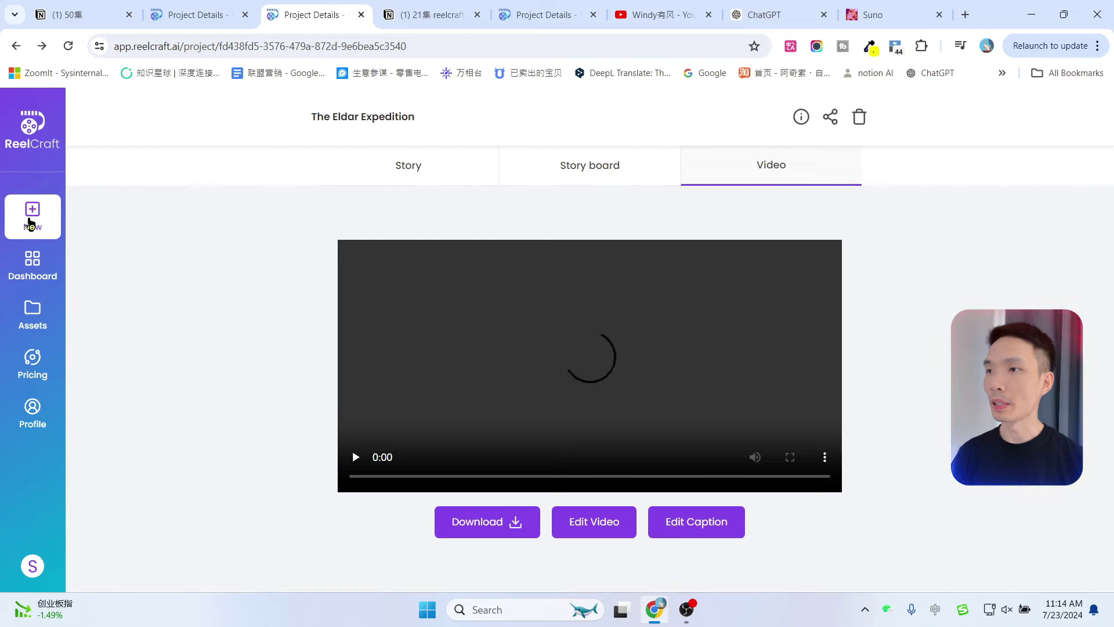
pyautogui.click(31, 224)
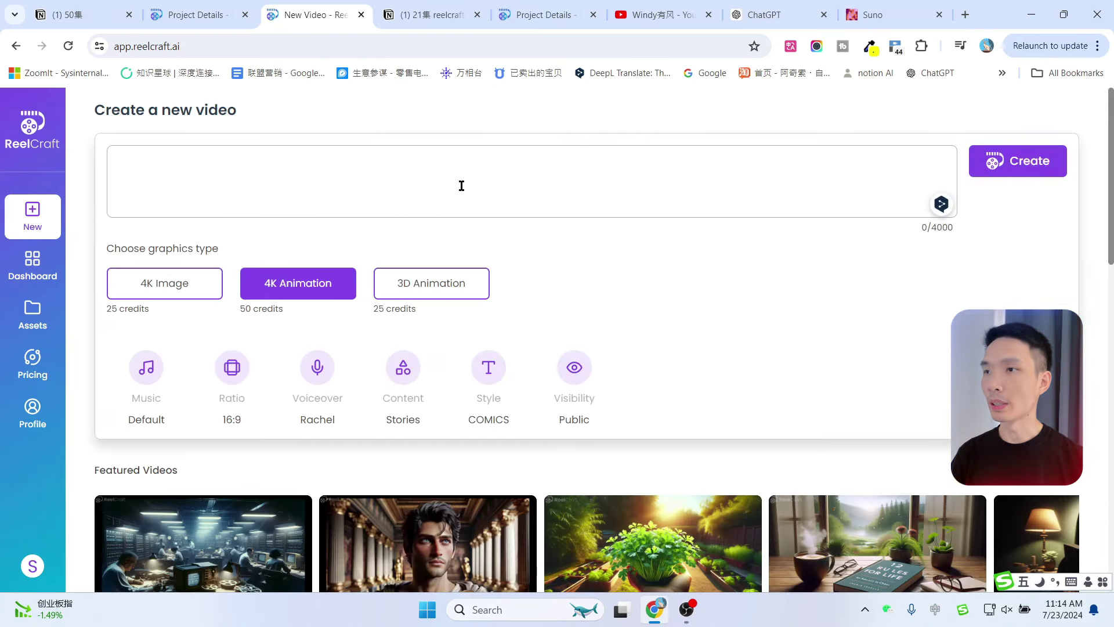
pyautogui.click(461, 185)
pyautogui.write('ai')
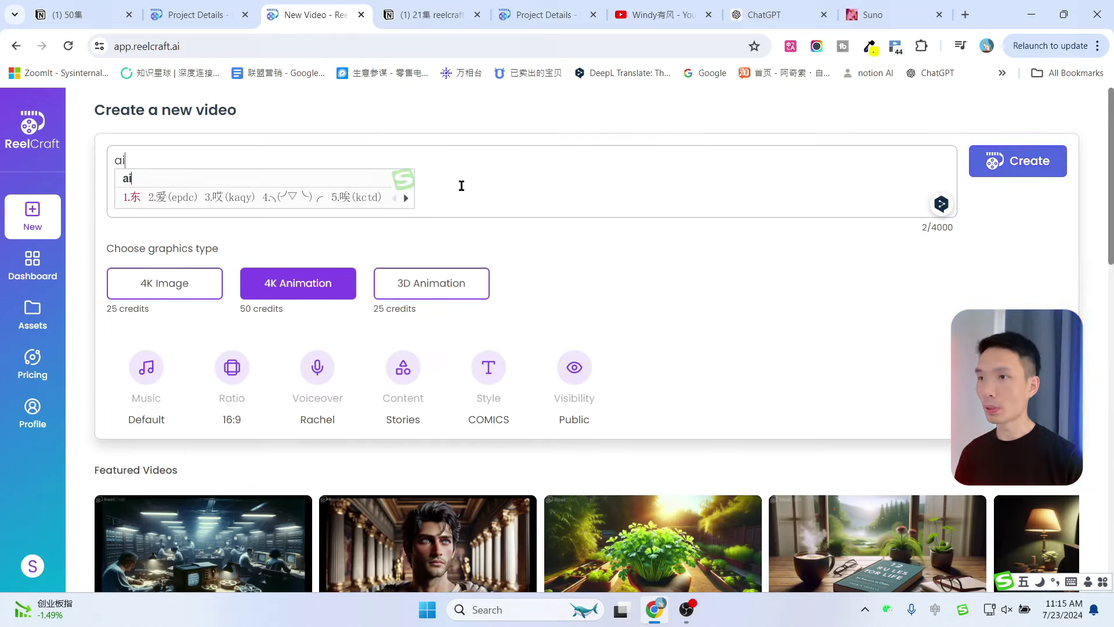
pyautogui.press('Return')
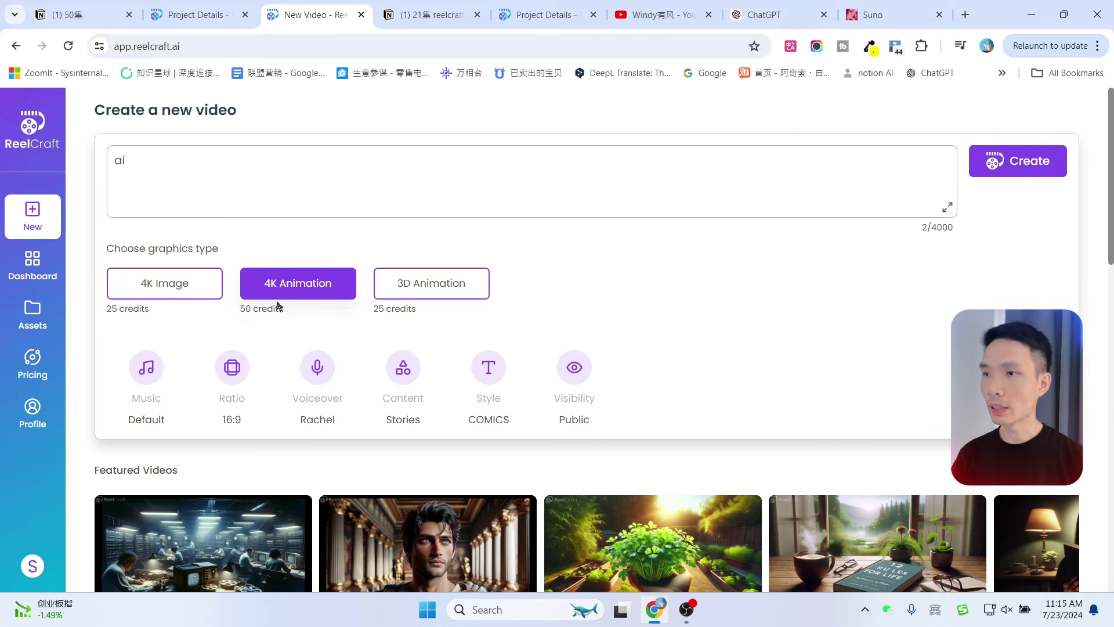
# Check the background music options without changing them, and set the new video's style to HYPERREAL
pyautogui.click(152, 378)
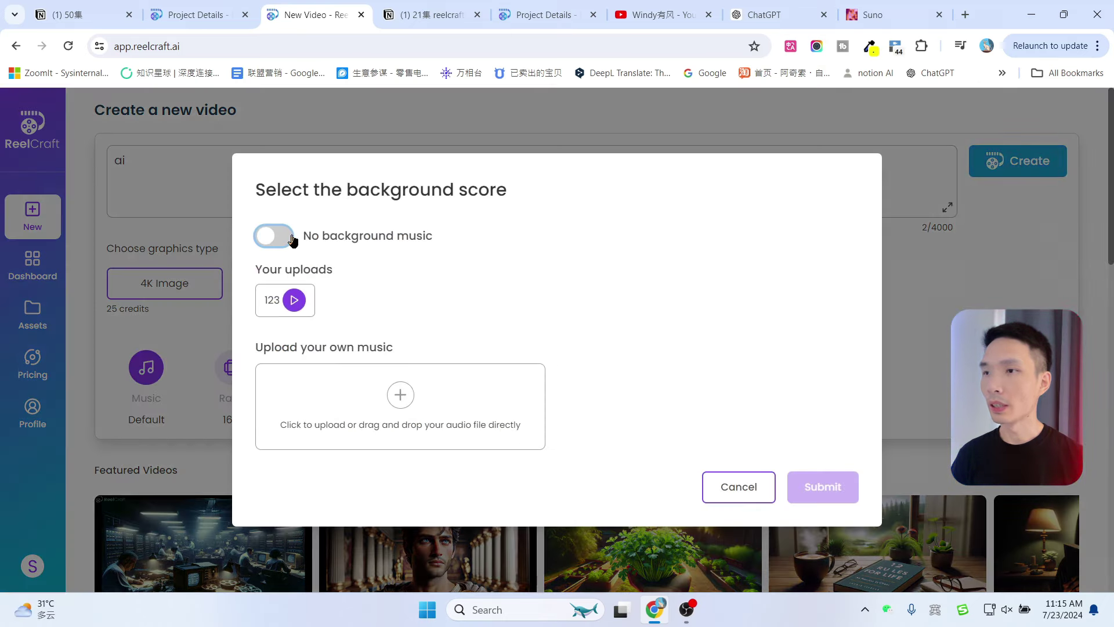
pyautogui.click(729, 492)
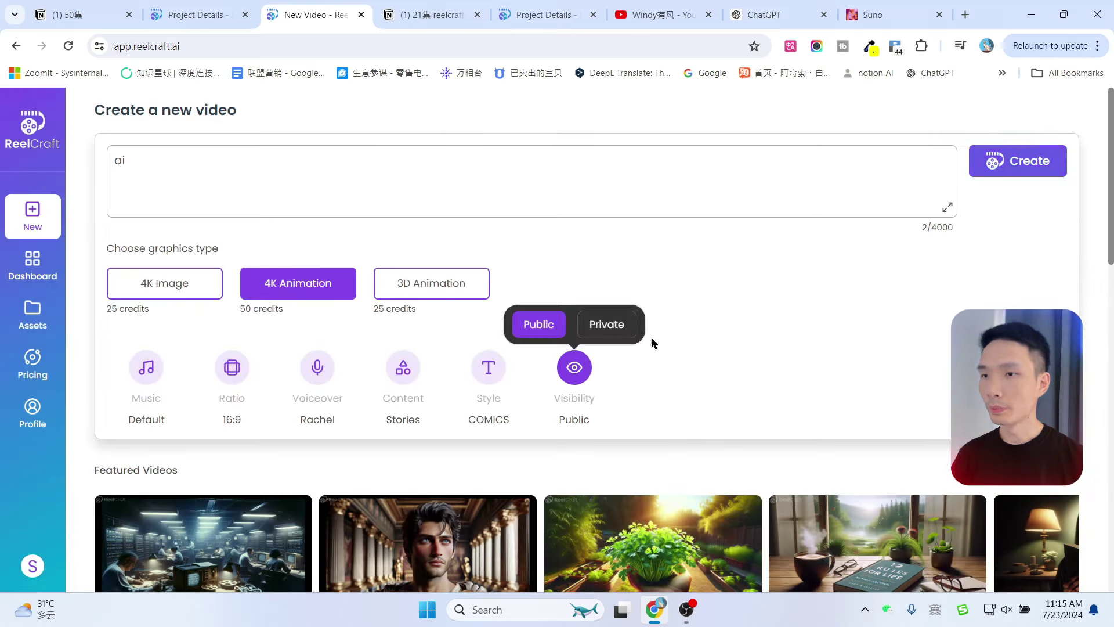
pyautogui.moveTo(488, 367)
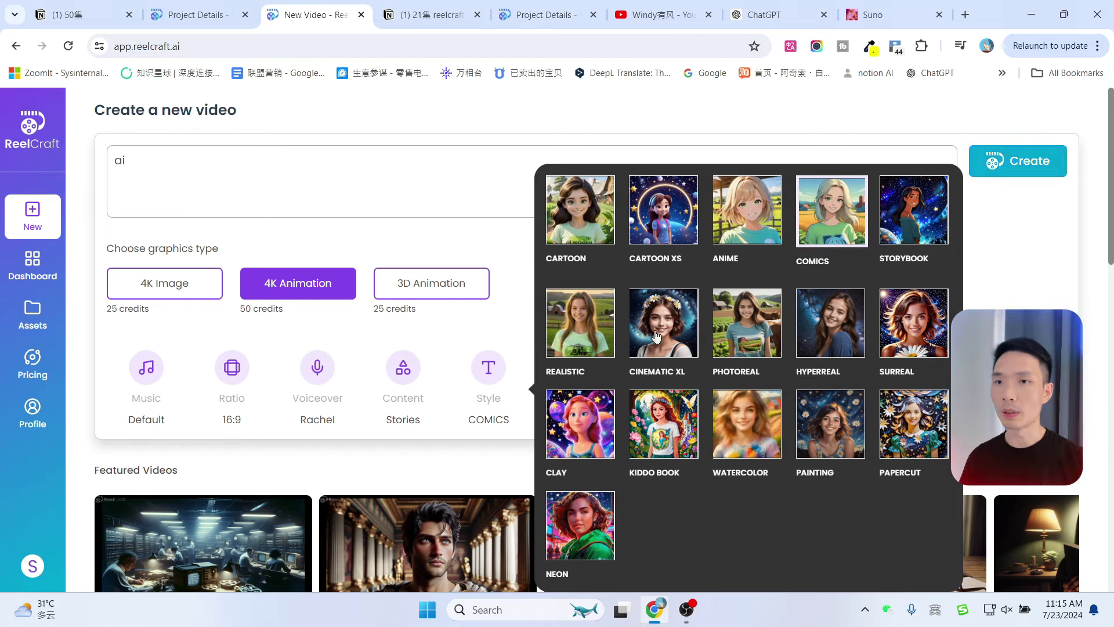
pyautogui.click(833, 319)
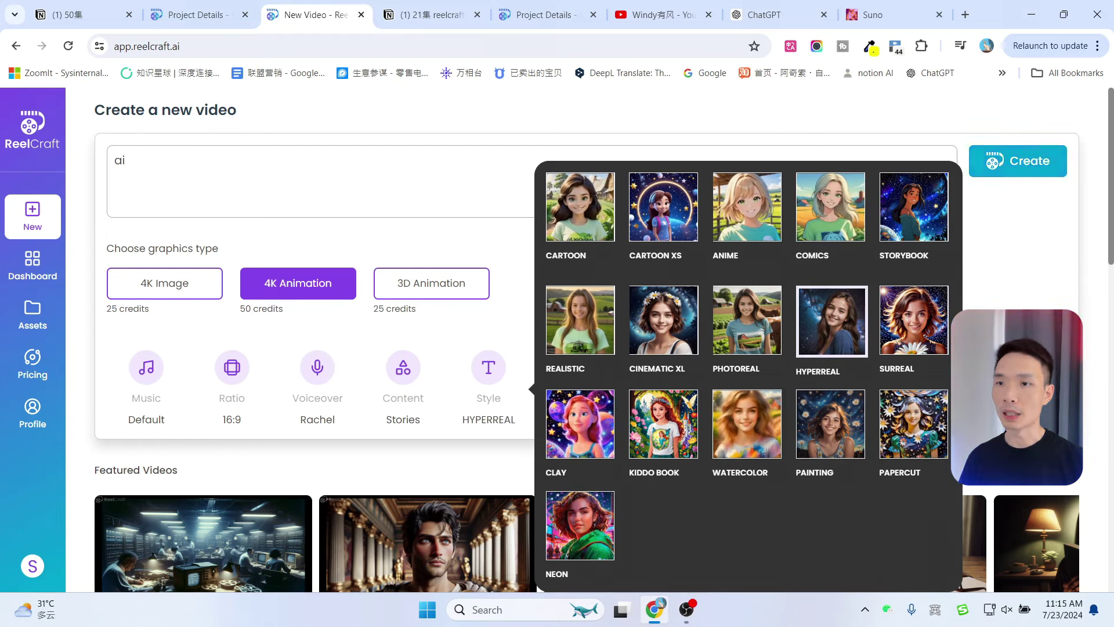
# Create the video with the HYPERREAL style, content type Stories, and prompt type "Transform the given idea into a script"
pyautogui.click(1032, 162)
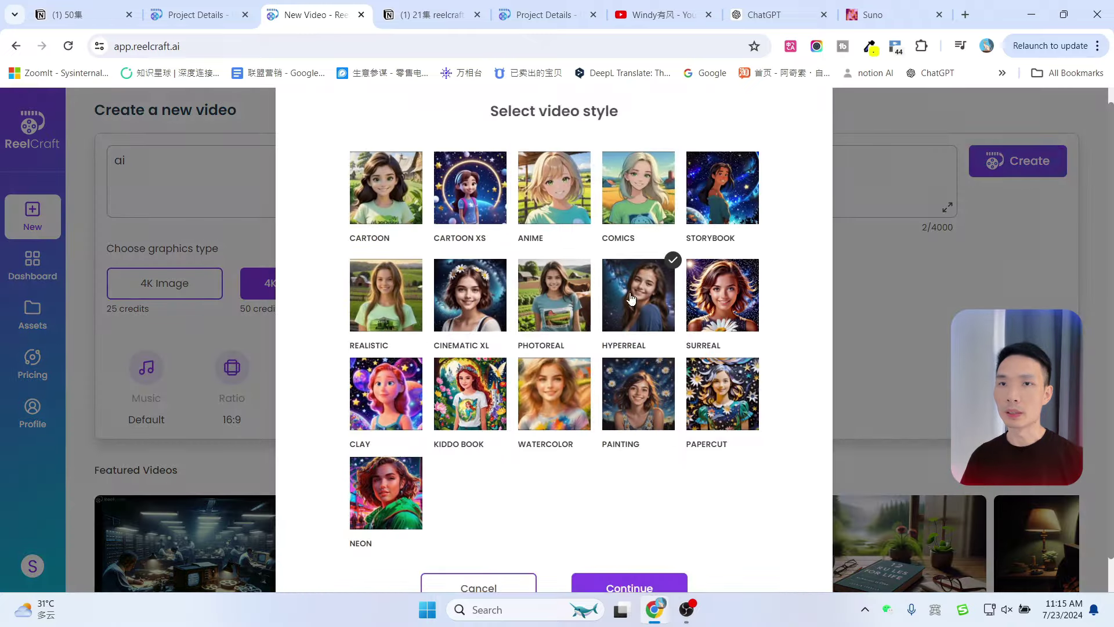
pyautogui.scroll(-1, 554, 348)
pyautogui.click(629, 551)
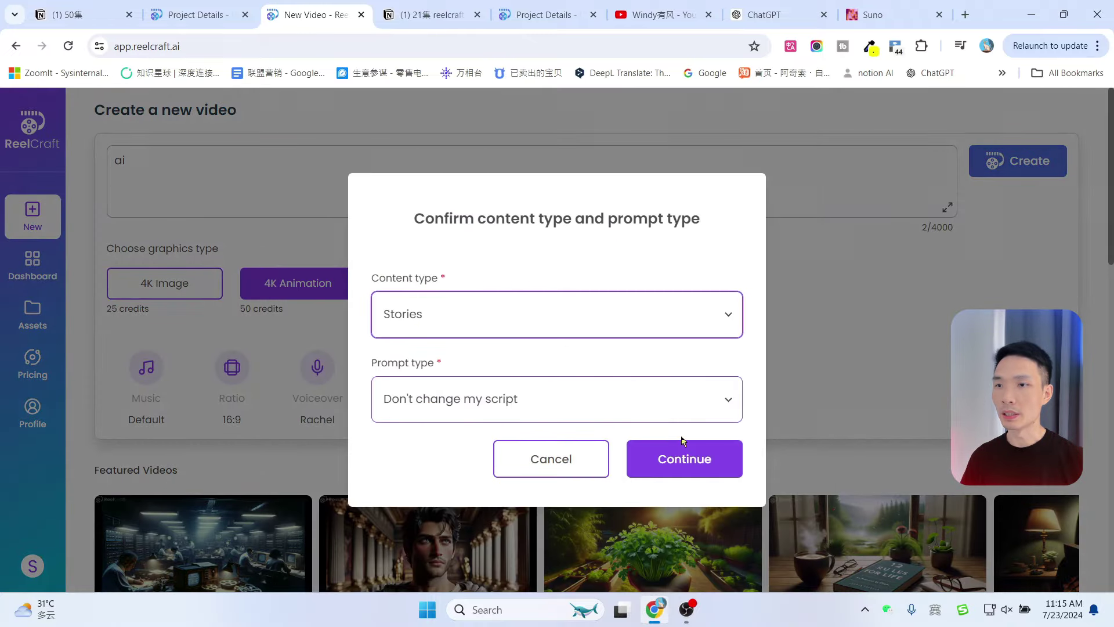
pyautogui.click(543, 402)
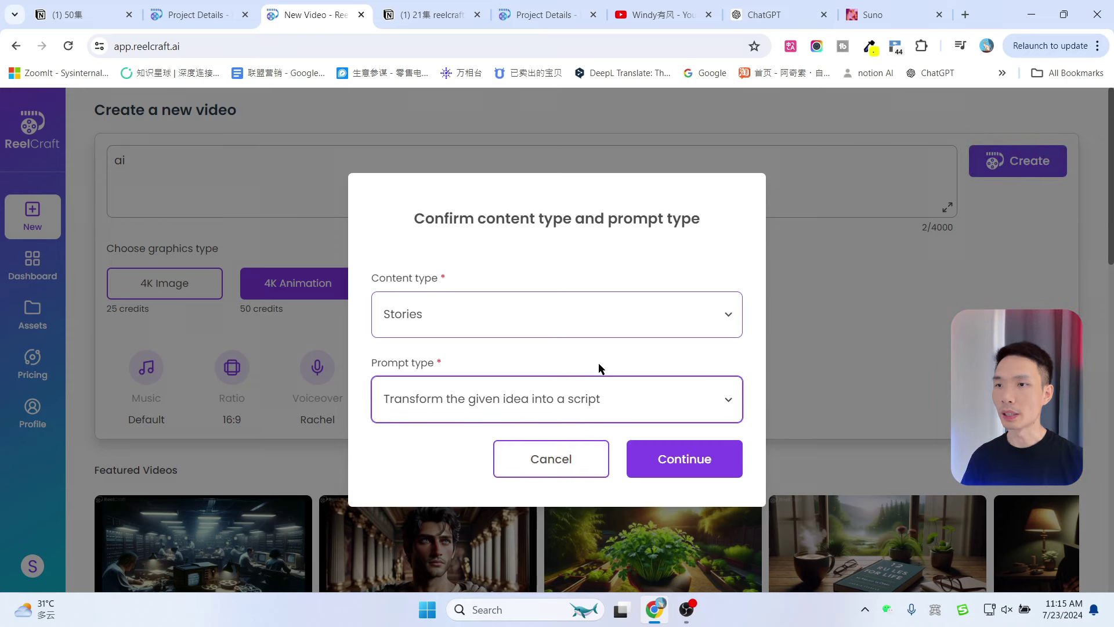
pyautogui.click(579, 326)
pyautogui.click(624, 383)
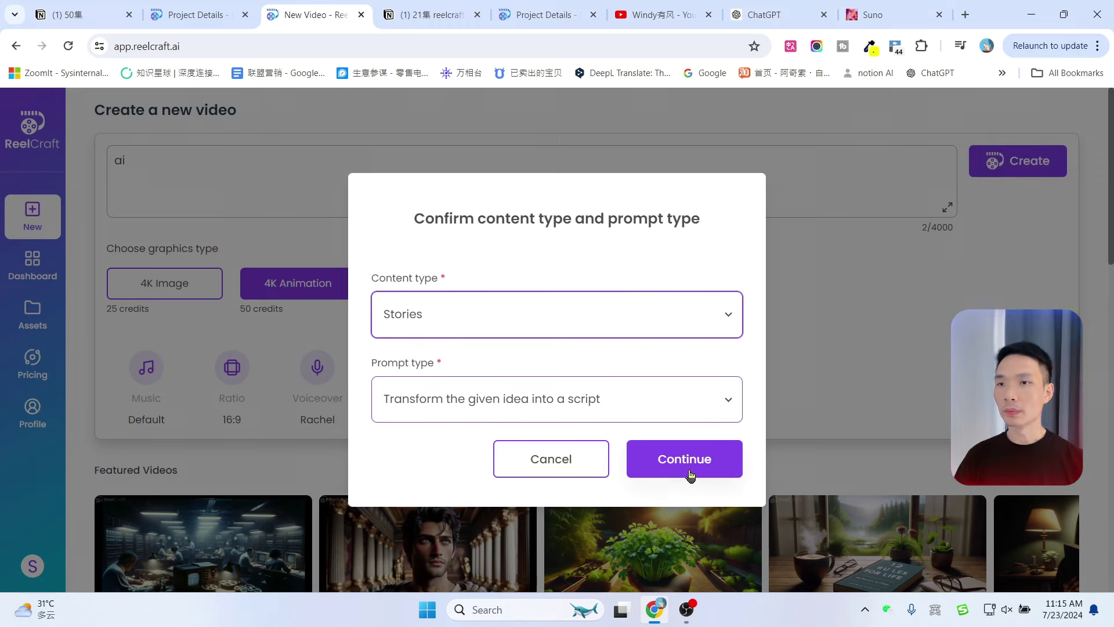
pyautogui.click(689, 460)
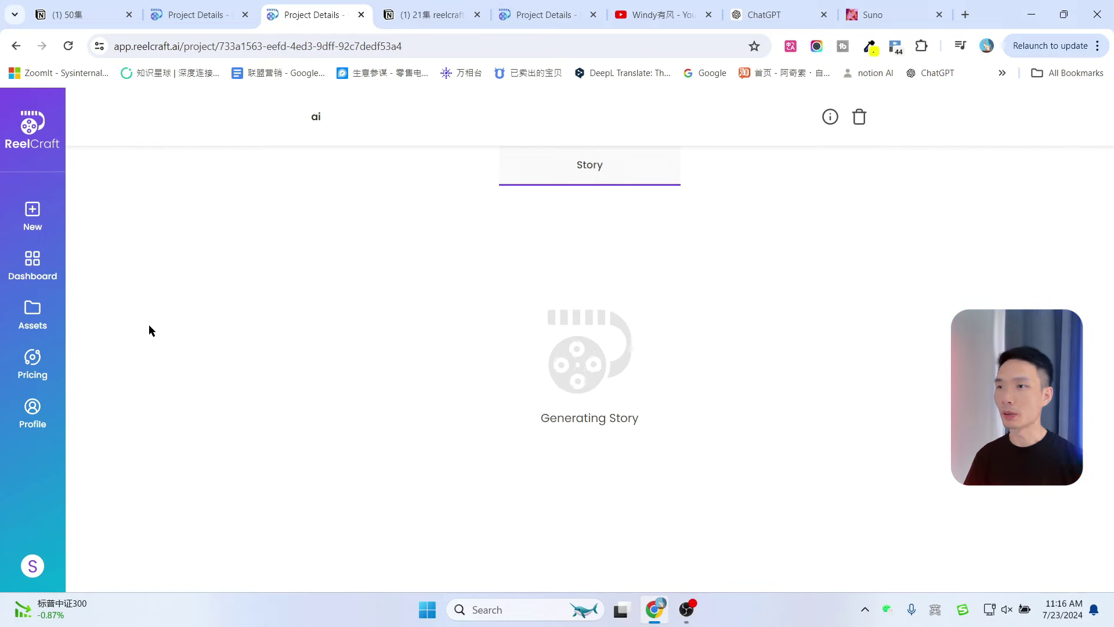
# Open the ReelCraft pricing plans, and examine the ReelCraft lifetime deal on AppSumo
pyautogui.click(33, 366)
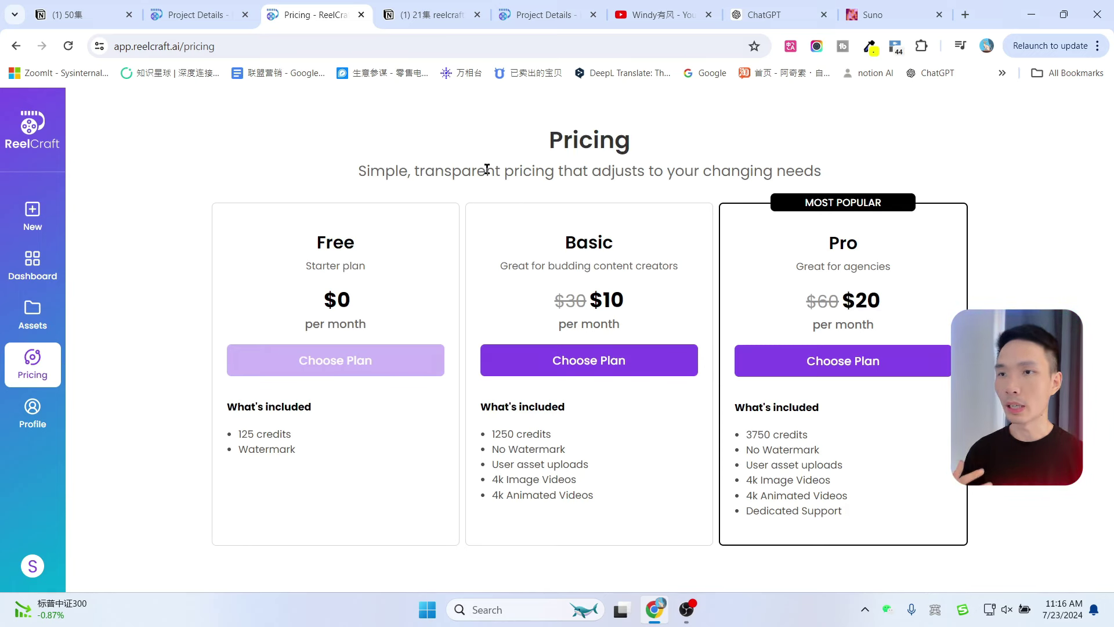
pyautogui.hotkey('ctrl', 'shift', 't')
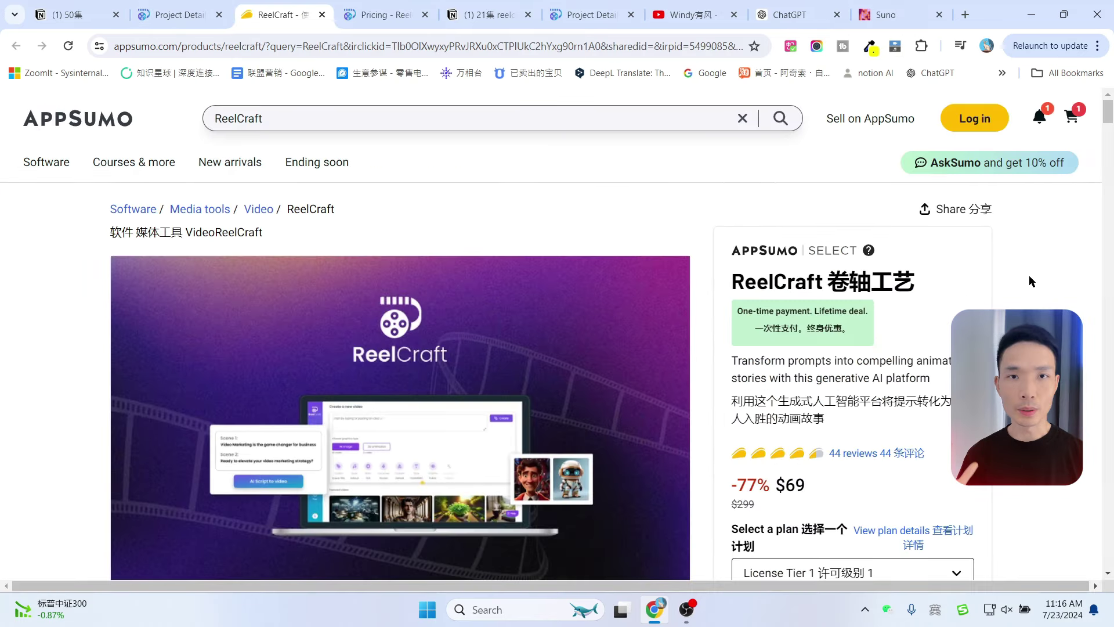
pyautogui.scroll(-1, 1003, 309)
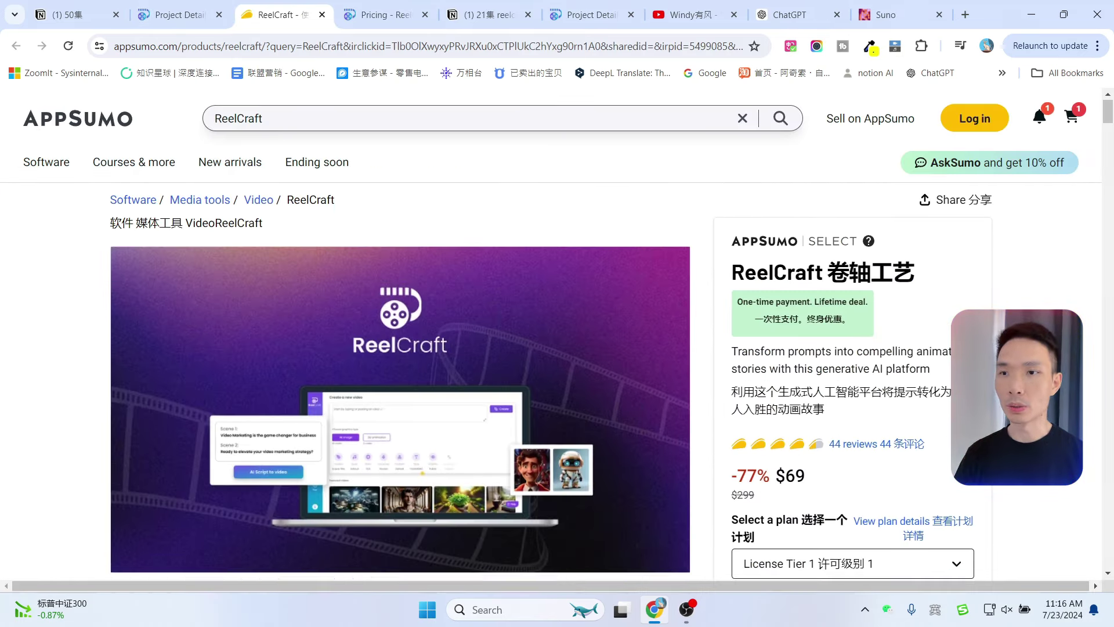
pyautogui.scroll(2, 1002, 310)
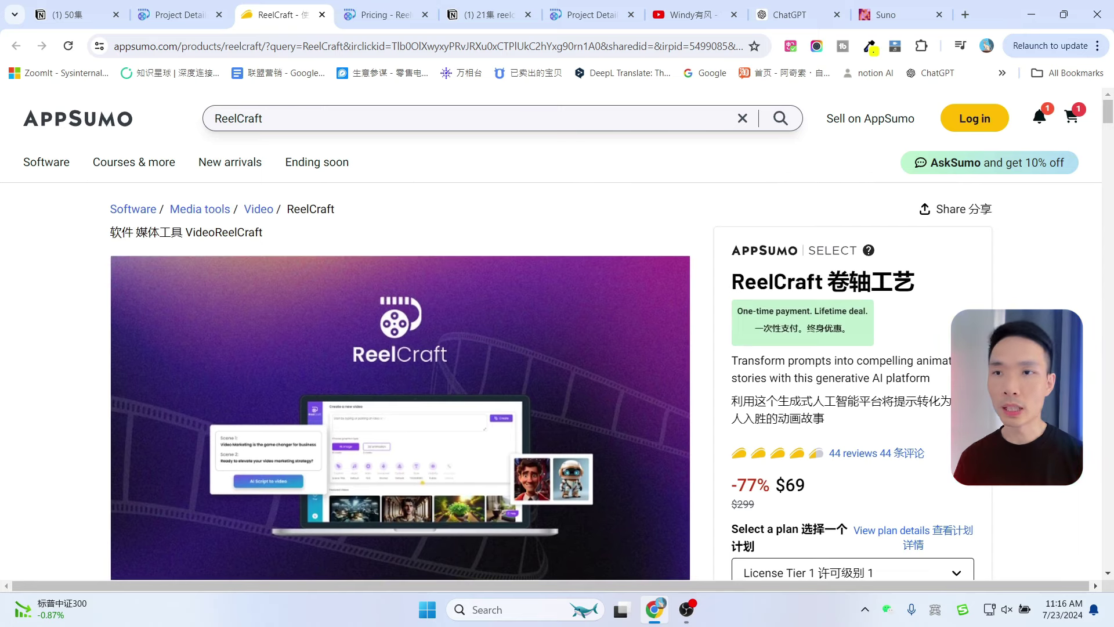
pyautogui.scroll(-2, 1002, 310)
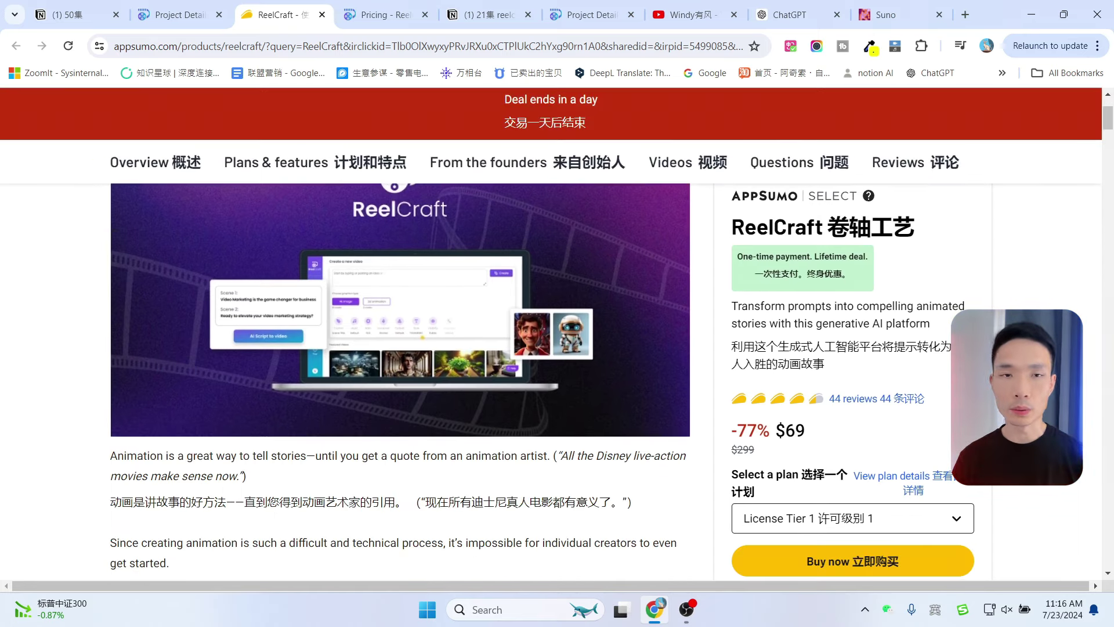
pyautogui.scroll(1, 557, 302)
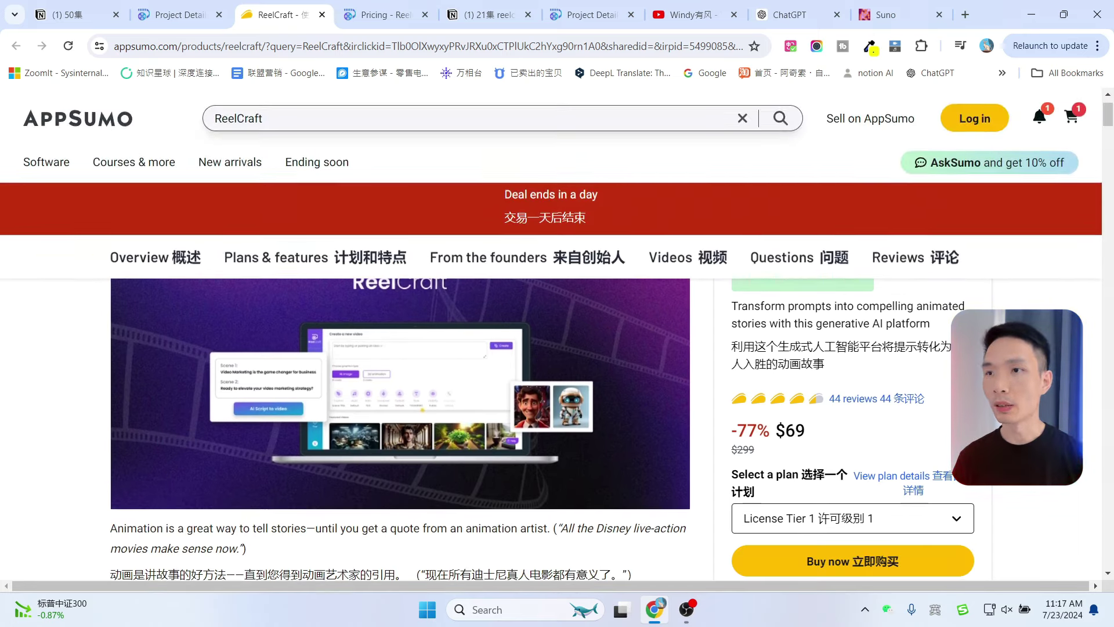
pyautogui.scroll(-2, 557, 348)
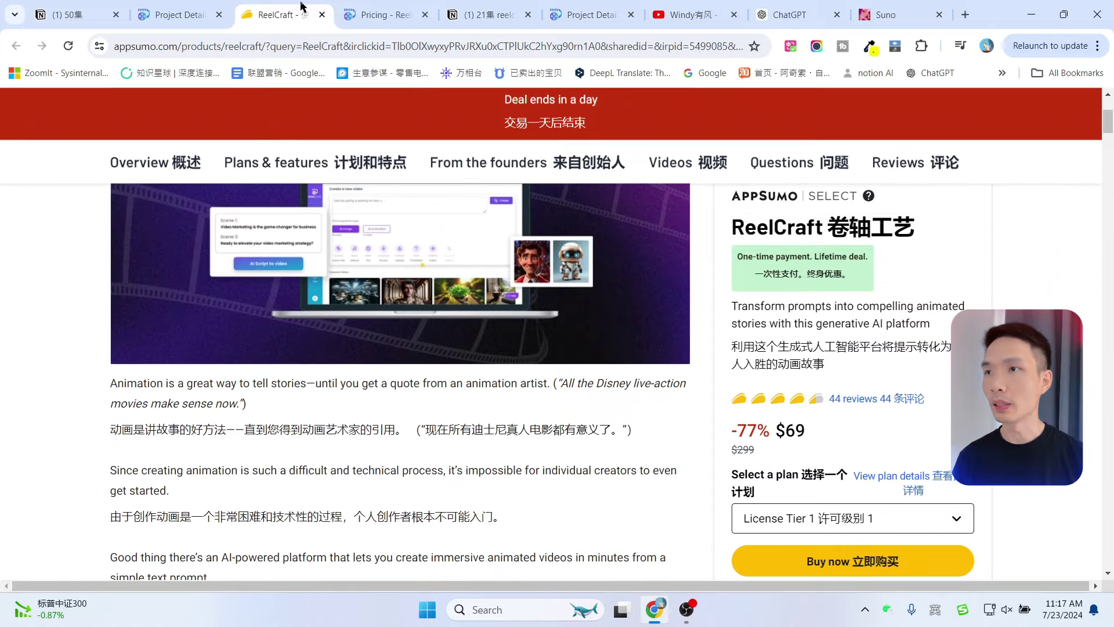
# Revisit the ReelCraft pages, and highlight the one-time price of the ReelCraft deal on AppSumo
pyautogui.click(378, 9)
pyautogui.click(180, 13)
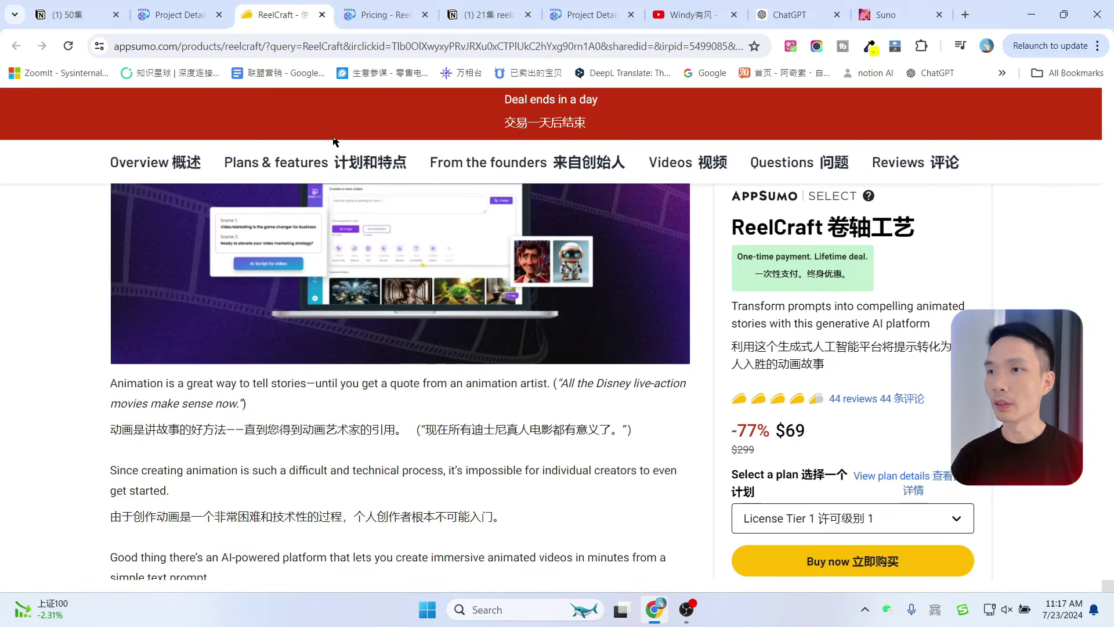
pyautogui.click(318, 5)
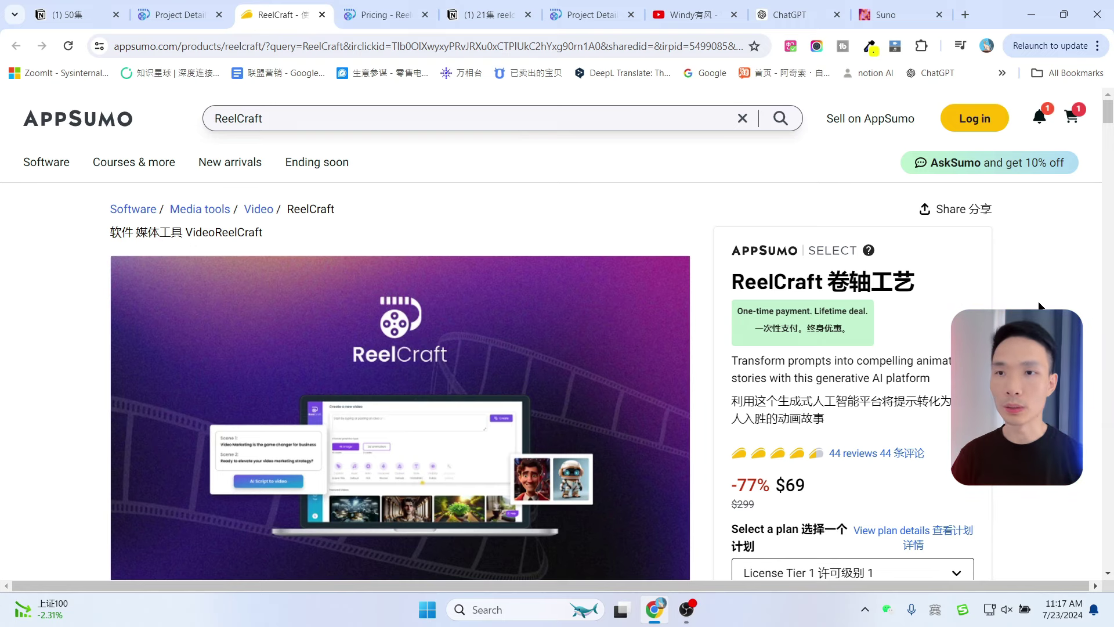
pyautogui.scroll(-2, 852, 428)
pyautogui.scroll(2, 797, 514)
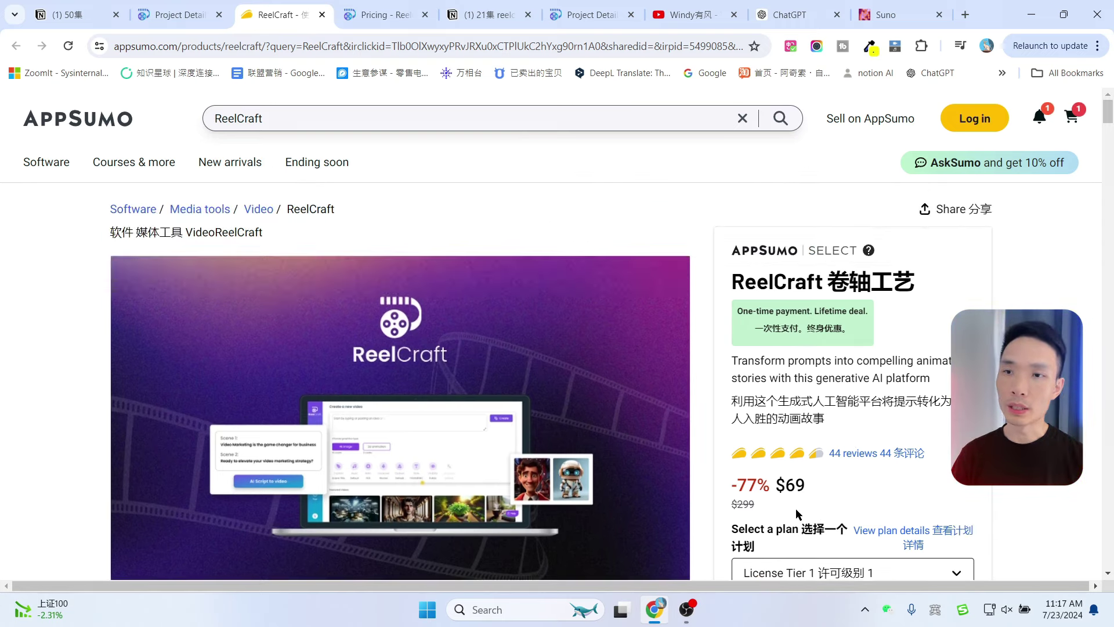
pyautogui.moveTo(783, 487); pyautogui.dragTo(795, 485)
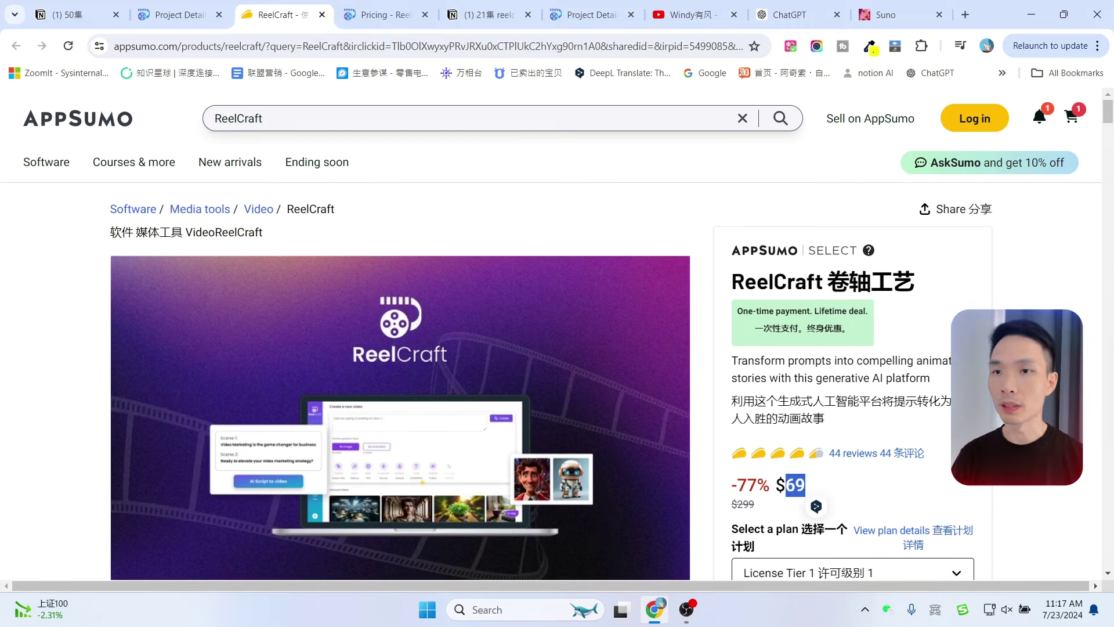
# Compare the prices and features of License Tiers 1, 2 and 3 on AppSumo, and return to ReelCraft's pricing page
pyautogui.scroll(-5, 871, 464)
pyautogui.click(838, 433)
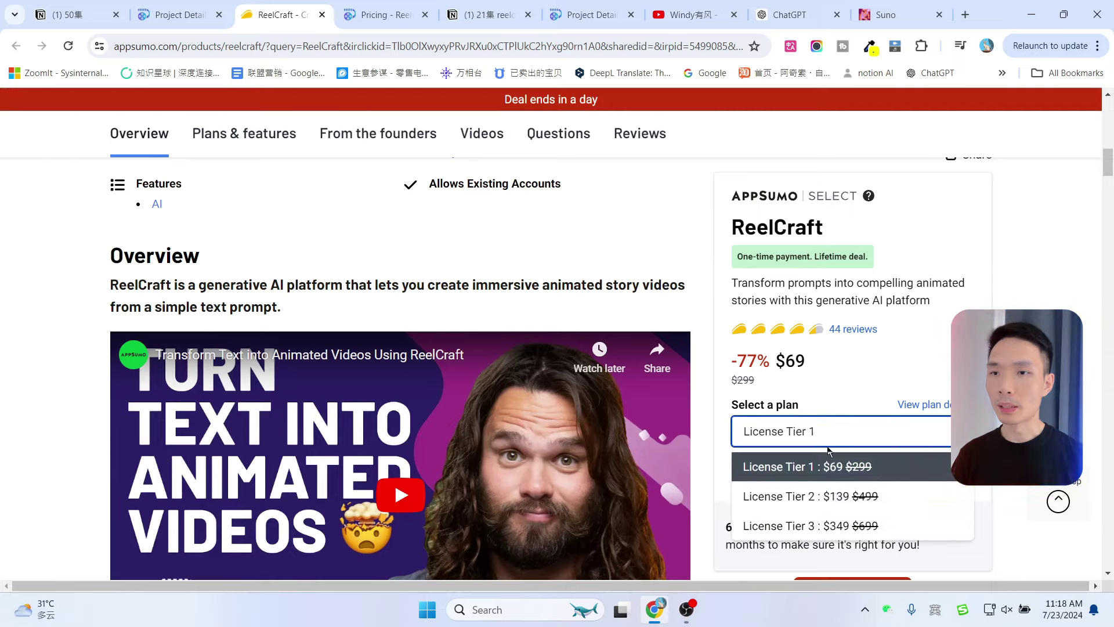
pyautogui.click(405, 266)
pyautogui.scroll(-15, 487, 279)
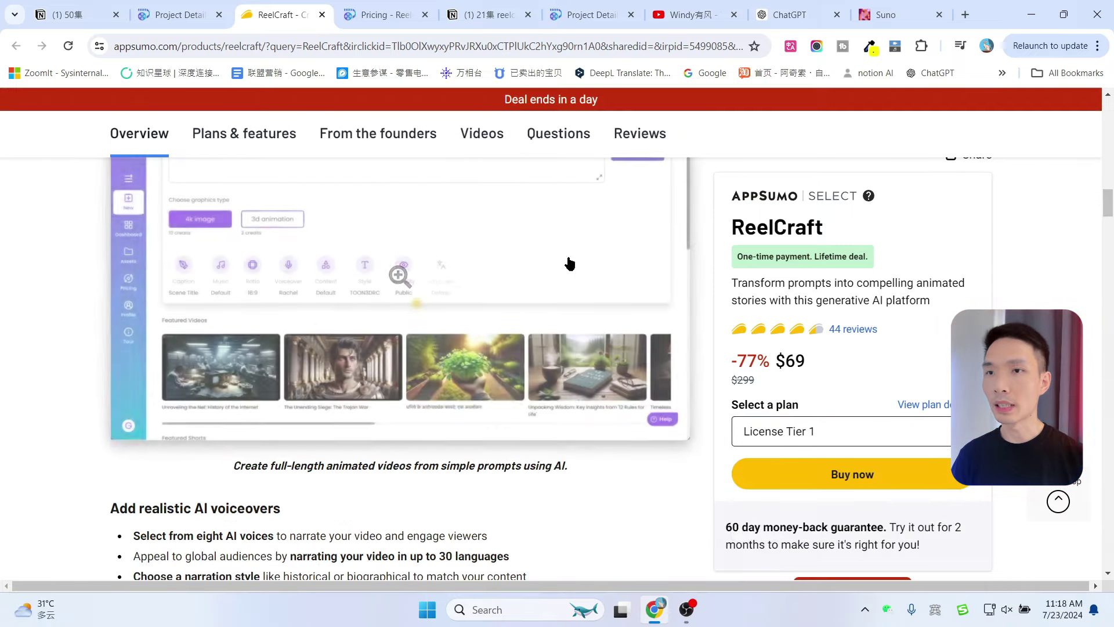
pyautogui.scroll(-20, 440, 367)
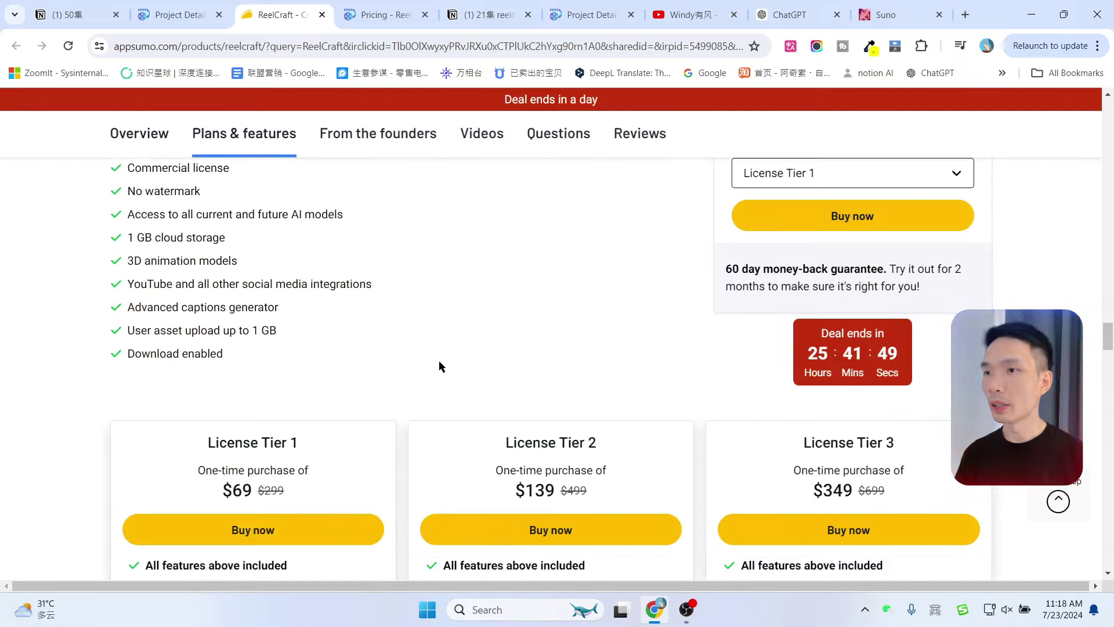
pyautogui.scroll(-3, 440, 367)
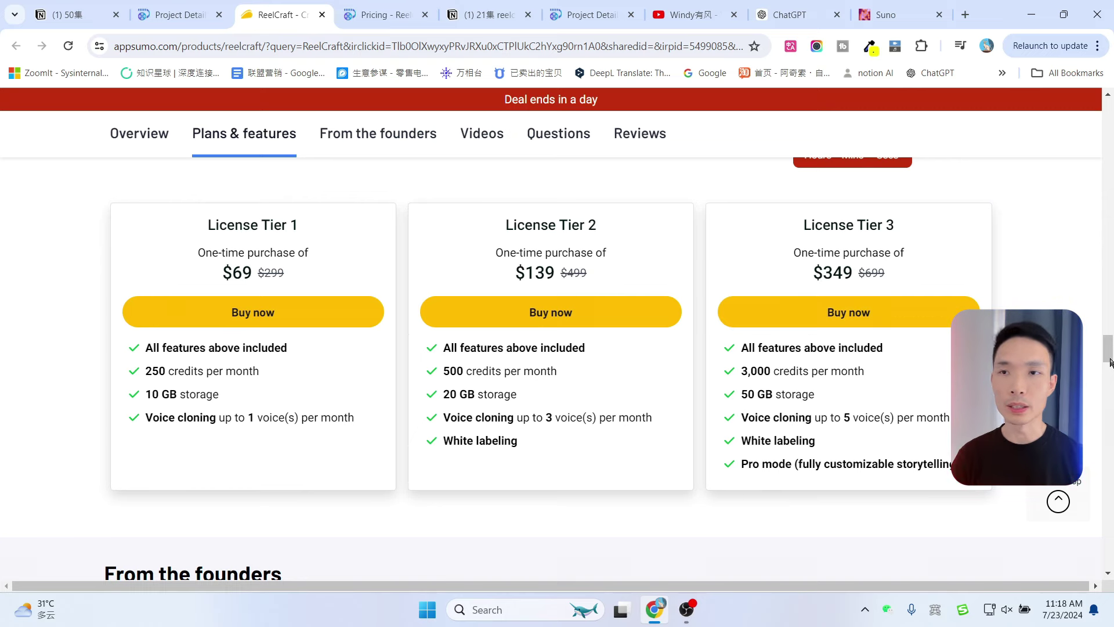
pyautogui.press('Home')
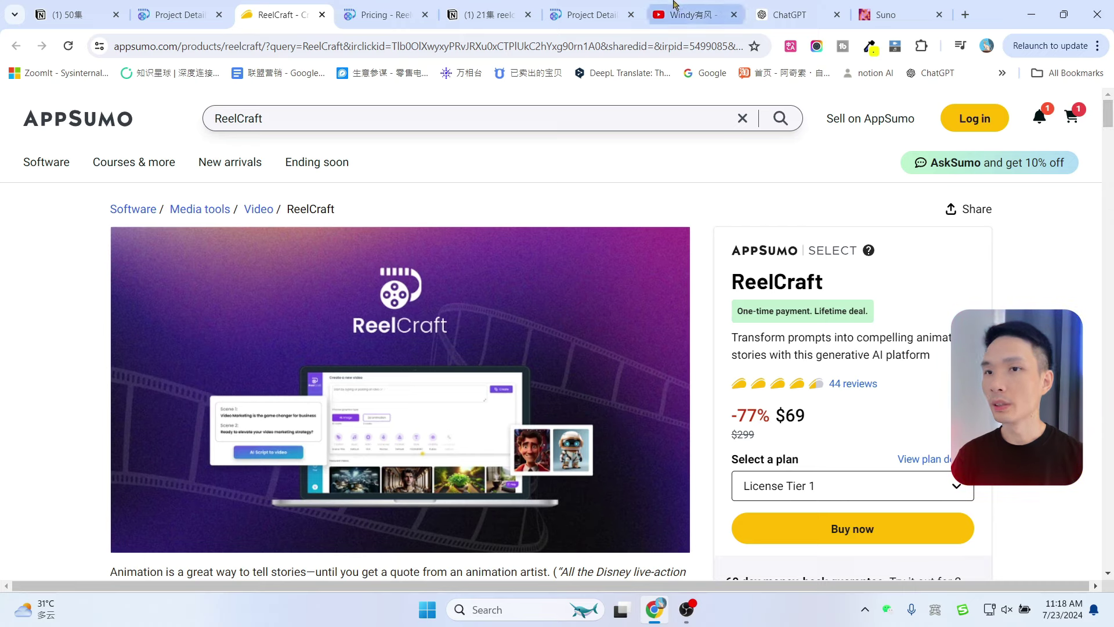
pyautogui.hotkey('ctrl', 'Tab')
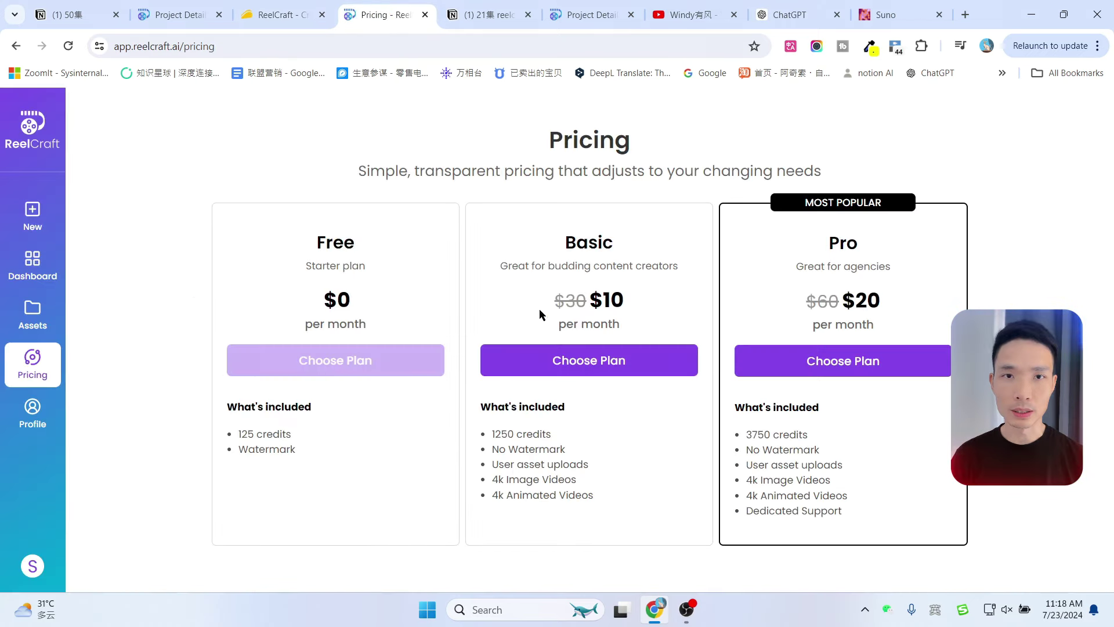